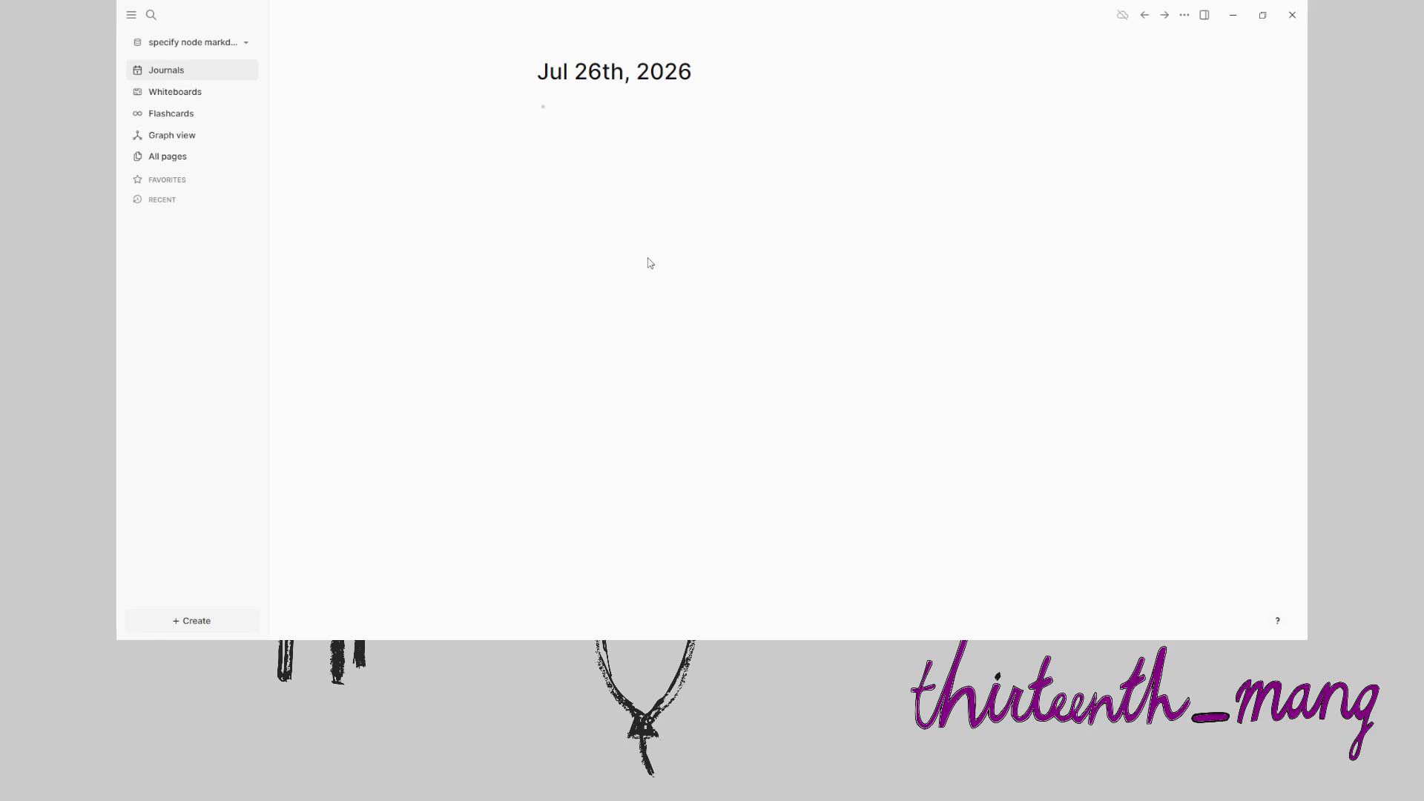
Step: Enter a page link to Car Template in the Jul 26th, 2026 journal
{"action": "type", "text": "[[Car Template"}
{"action": "key", "text": "Escape"}
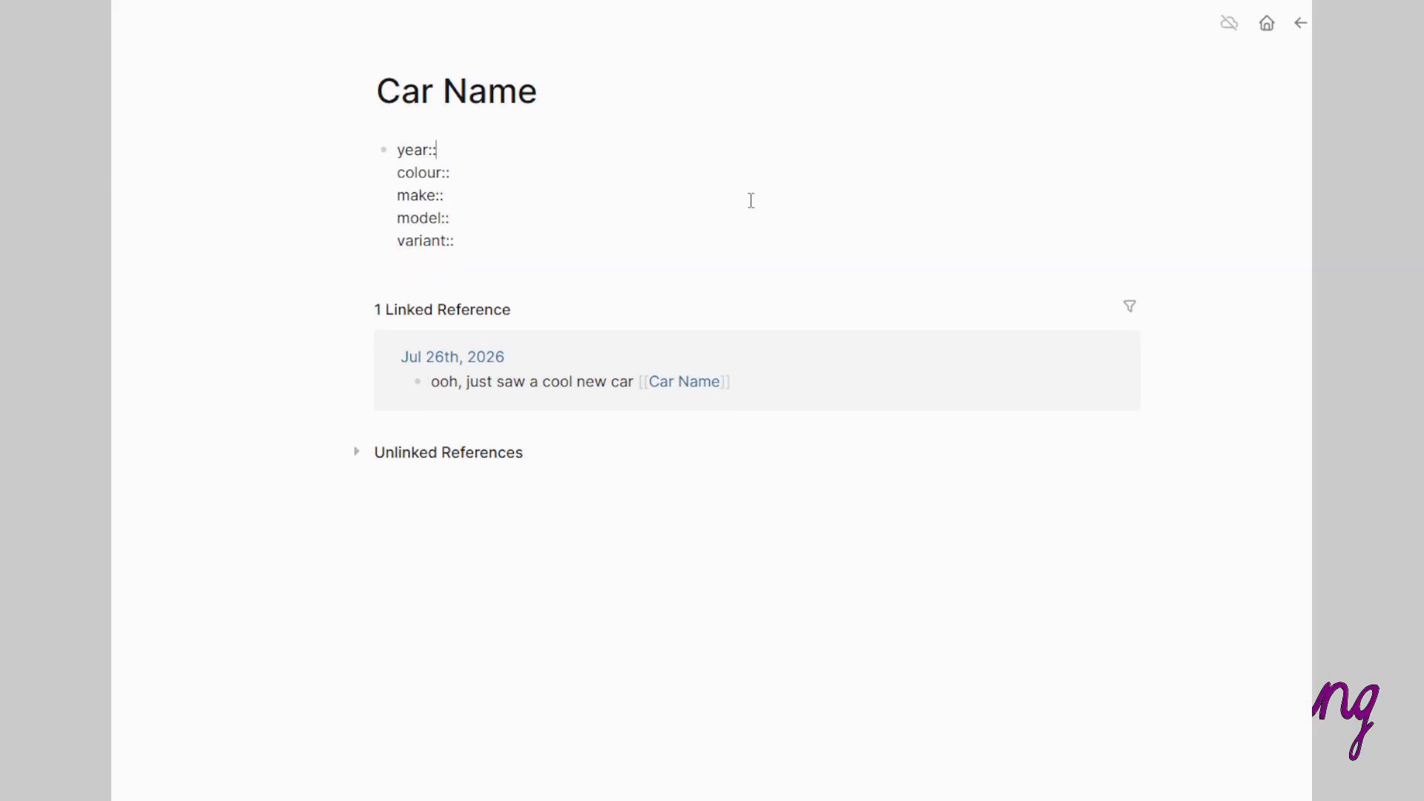
Step: Fill in the Car Name page's properties with year 2026 and colour Pearlescent
{"action": "left_click", "coordinate": [299, 227]}
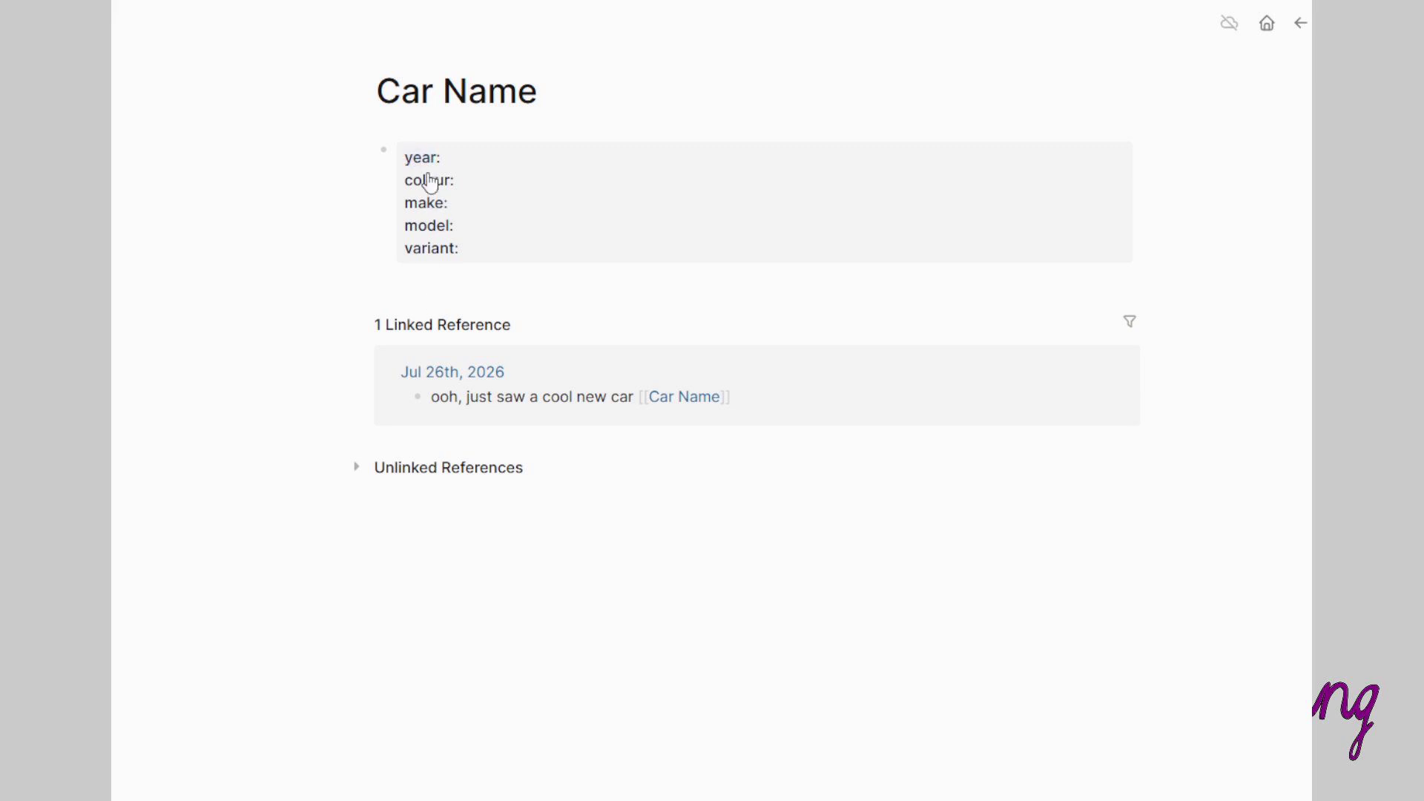
{"action": "left_click", "coordinate": [528, 157]}
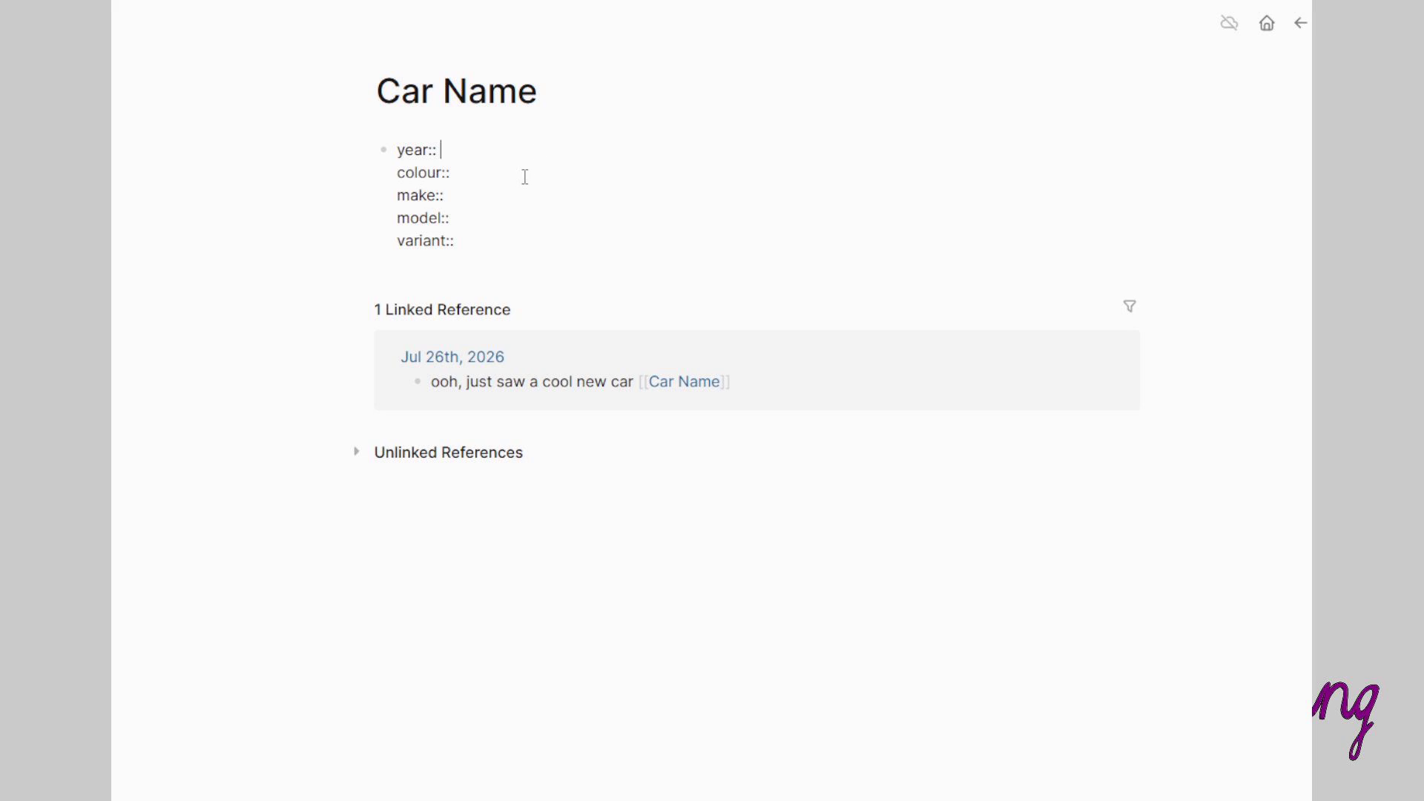
{"action": "type", "text": "2026"}
{"action": "left_click", "coordinate": [509, 175]}
{"action": "type", "text": "Pearlescent"}
{"action": "key", "text": "Escape"}
{"action": "key", "text": "Escape"}
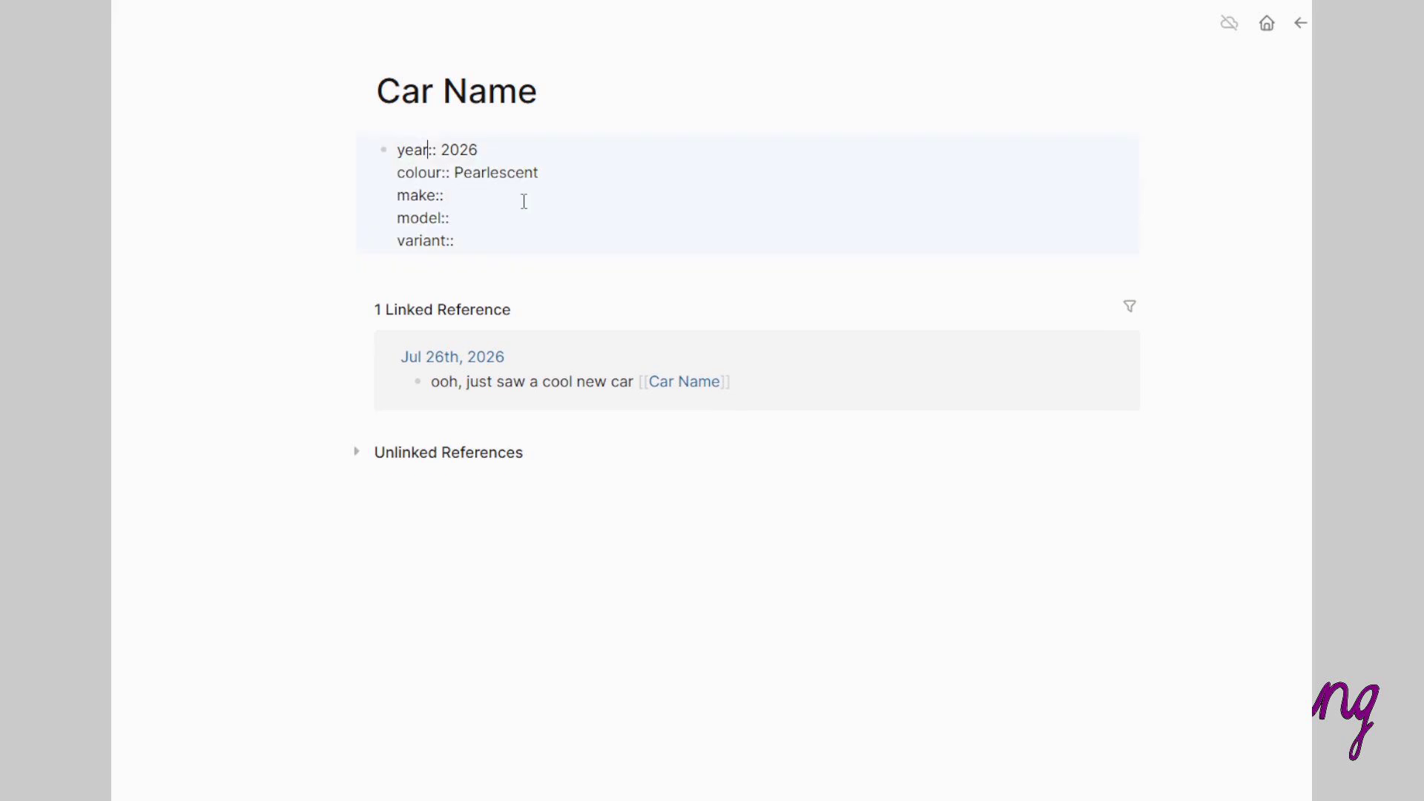
Step: Set the Car Name page's make to Awesome Car Make, model to Fantastic Car Model and variant to Super
{"action": "left_click", "coordinate": [447, 195]}
{"action": "type", "text": "Awesome Car Make"}
{"action": "left_click", "coordinate": [566, 223]}
{"action": "type", "text": "Fantastic Car Model"}
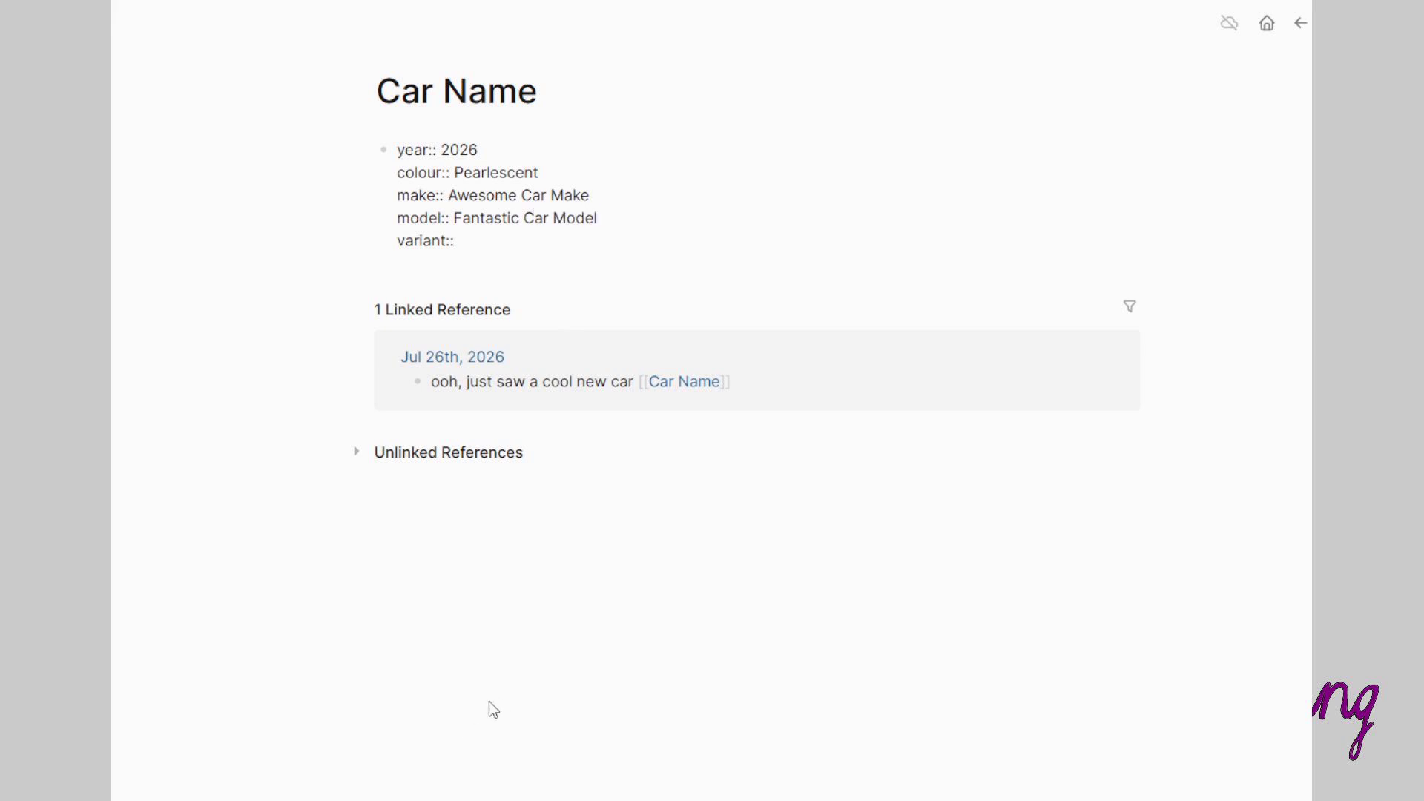
{"action": "key", "text": "Down"}
{"action": "type", "text": "Super"}
{"action": "key", "text": "Escape"}
{"action": "left_click", "coordinate": [168, 263]}
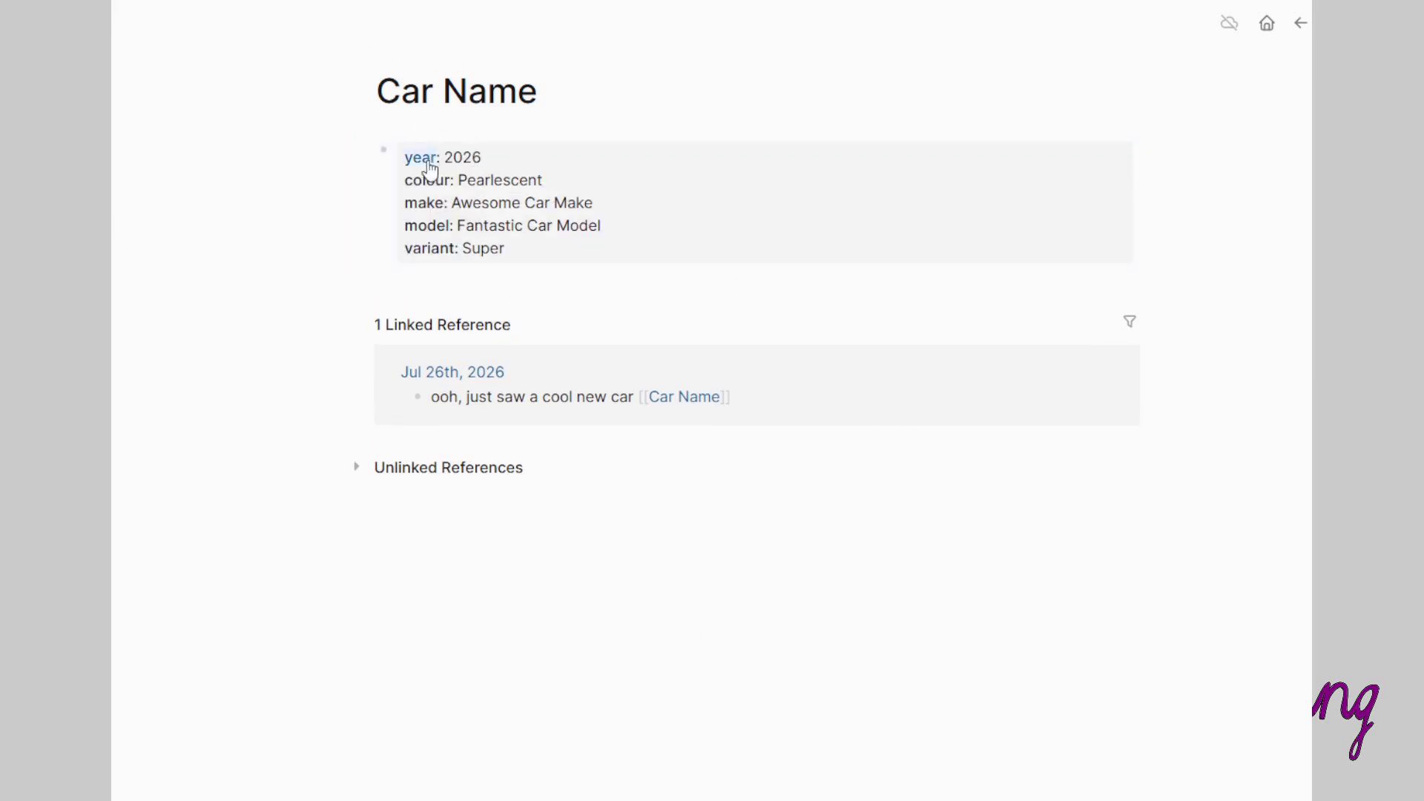
Step: Examine the variant and model properties as plain text in the Car Name page's block
{"action": "left_click", "coordinate": [525, 245]}
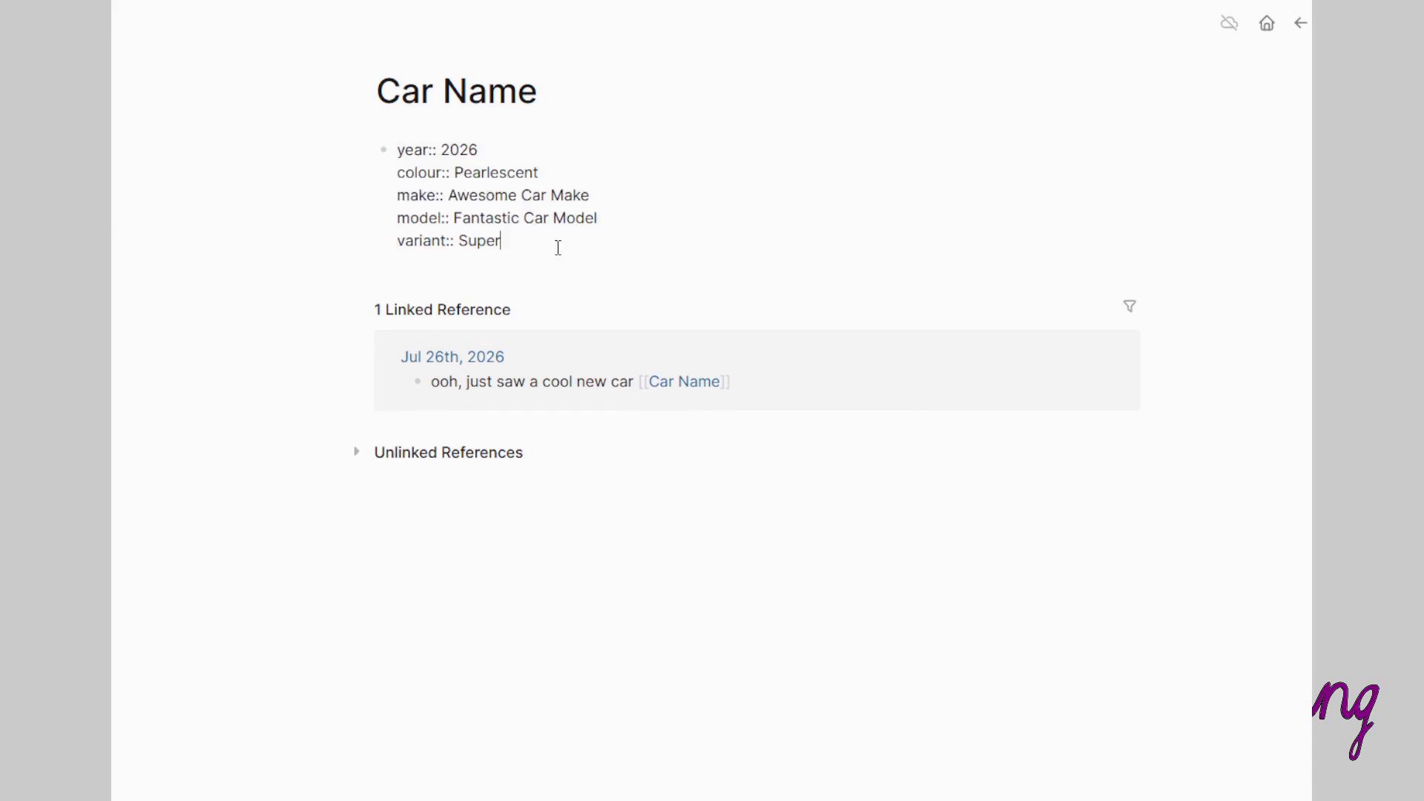
{"action": "left_click_drag", "start_coordinate": [558, 247], "coordinate": [454, 241]}
{"action": "left_click_drag", "start_coordinate": [620, 217], "coordinate": [421, 218]}
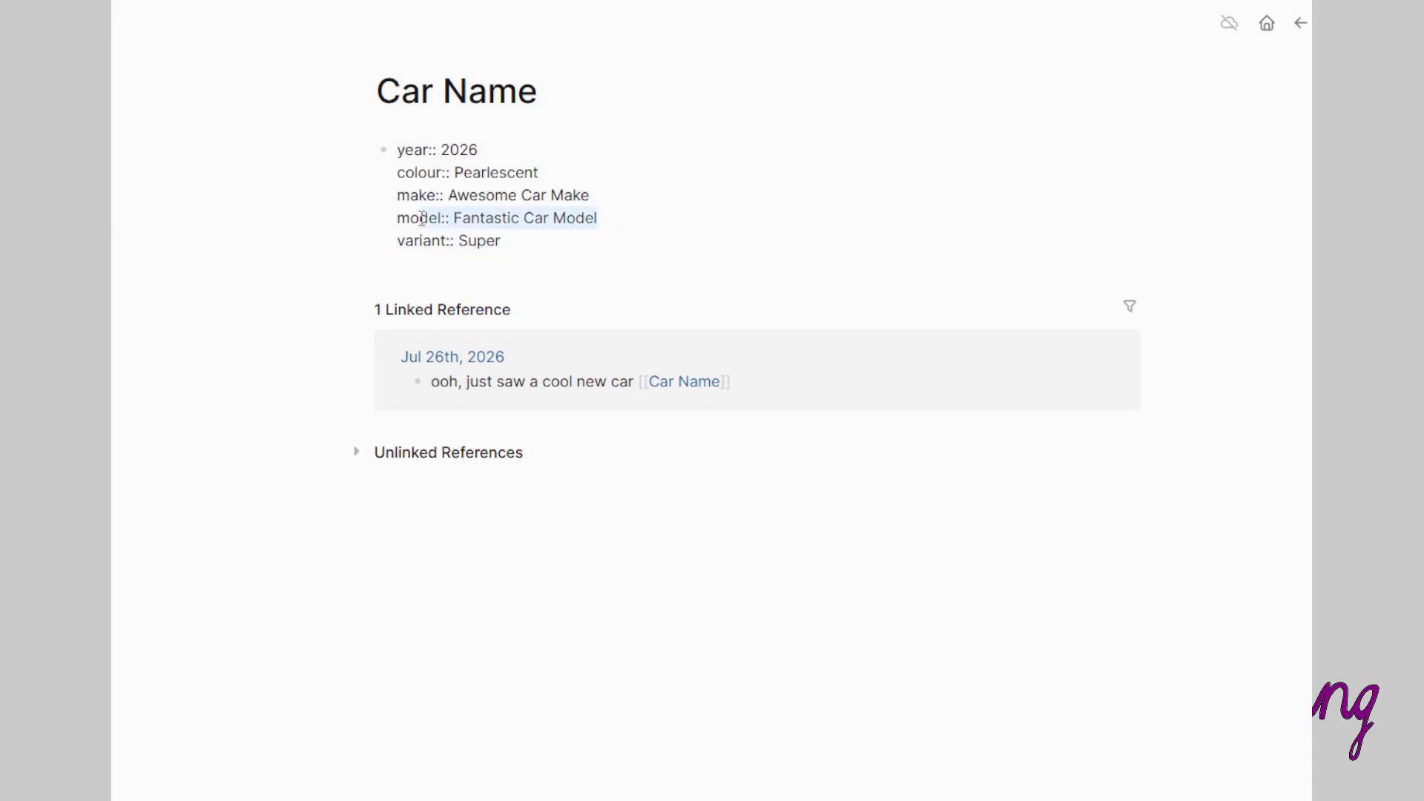
{"action": "left_click", "coordinate": [302, 214]}
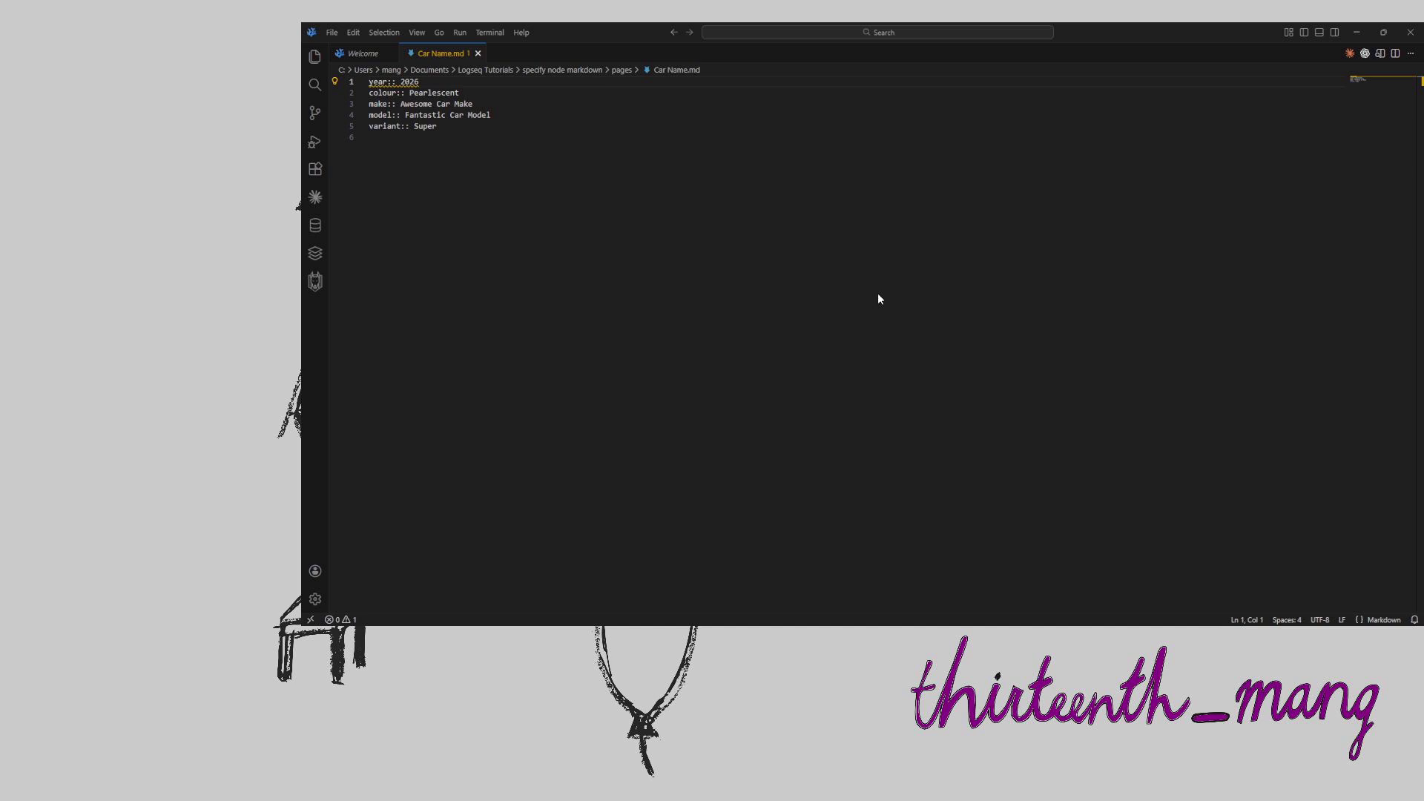
Step: Inspect the five property lines stored in the Car Name.md Markdown file in the code editor
{"action": "key", "text": "alt+Tab"}
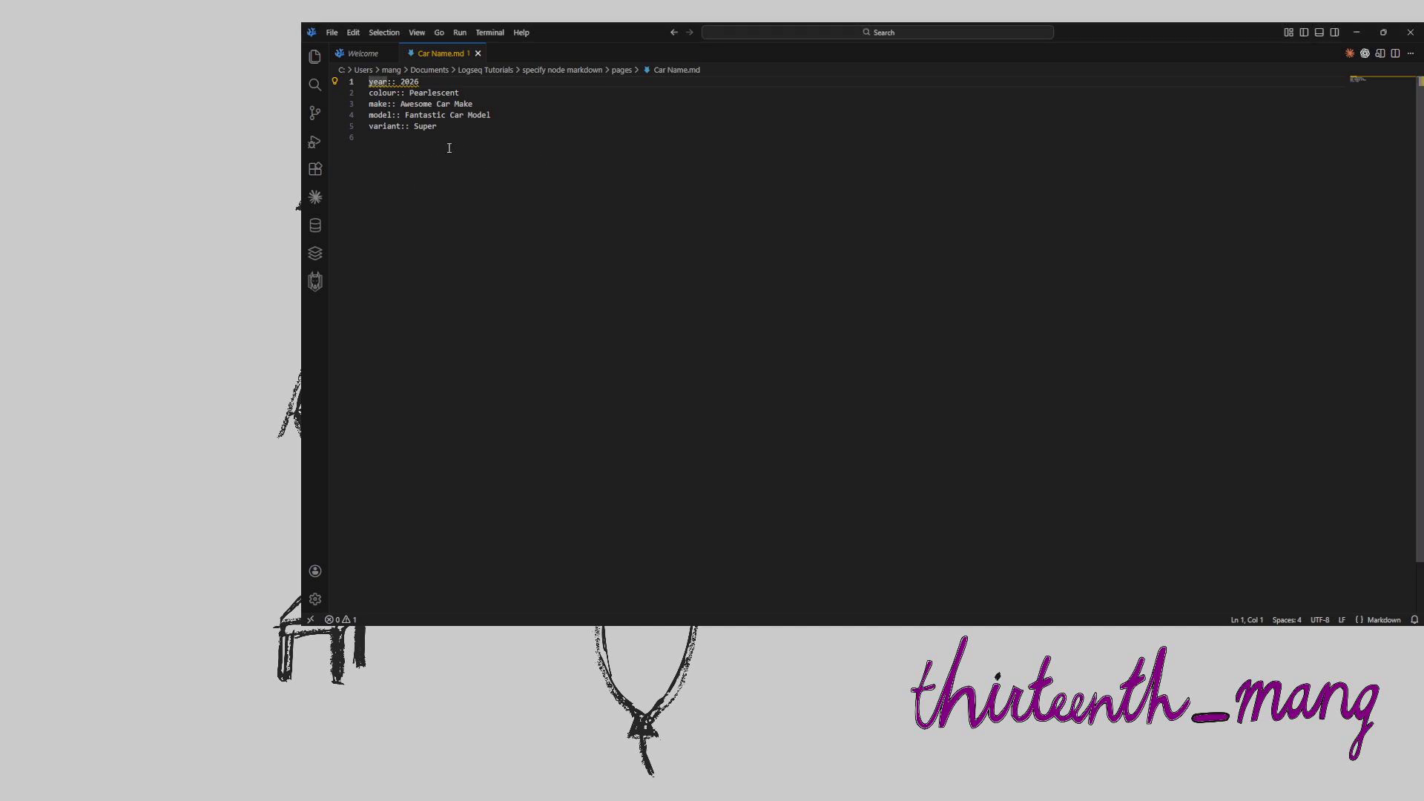
{"action": "key", "text": "ctrl+a"}
{"action": "left_click", "coordinate": [483, 140]}
{"action": "key", "text": "ctrl+a"}
{"action": "left_click", "coordinate": [435, 145]}
{"action": "key", "text": "shift+Up"}
{"action": "key", "text": "shift+Up"}
{"action": "key", "text": "shift+Up"}
{"action": "key", "text": "shift+Up"}
{"action": "key", "text": "shift+Up"}
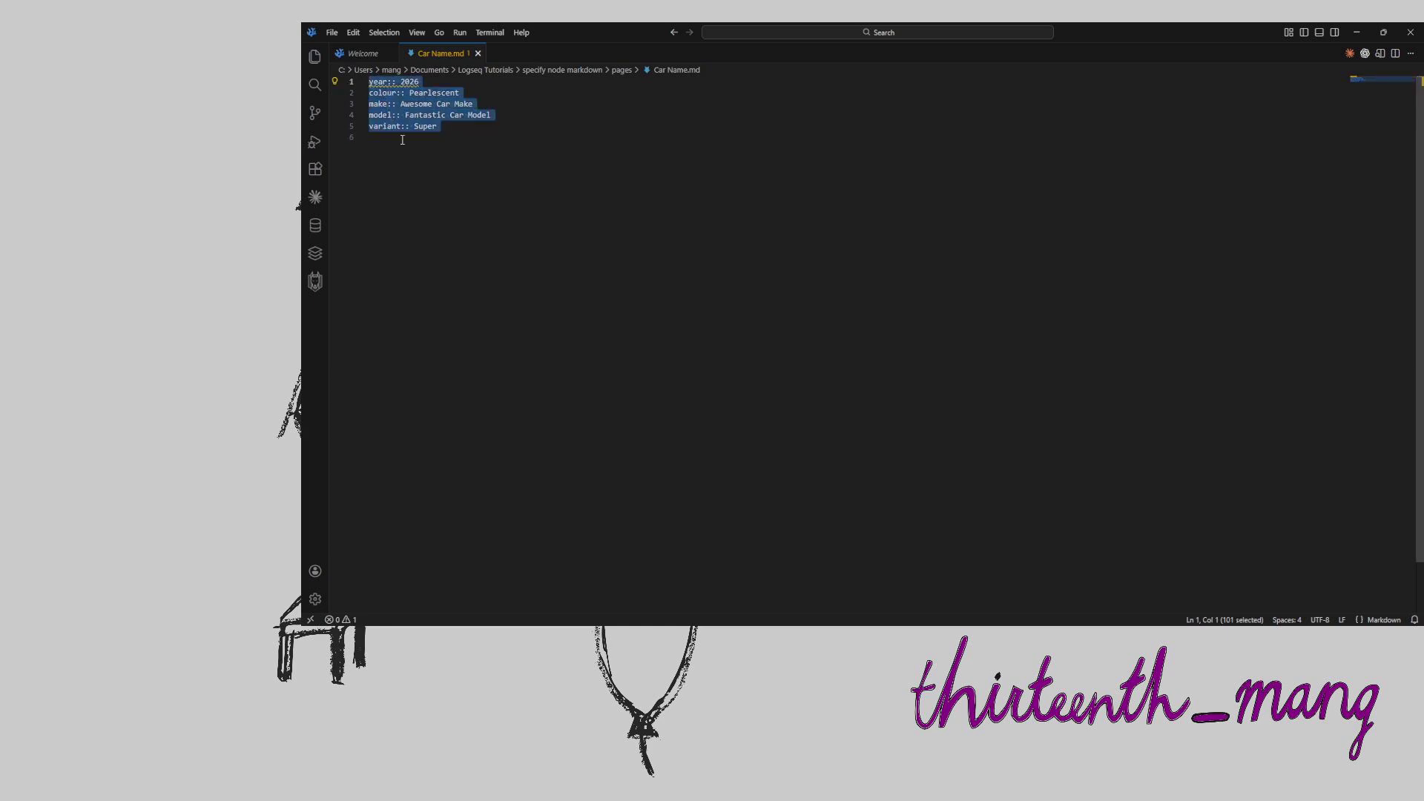
{"action": "left_click", "coordinate": [410, 141]}
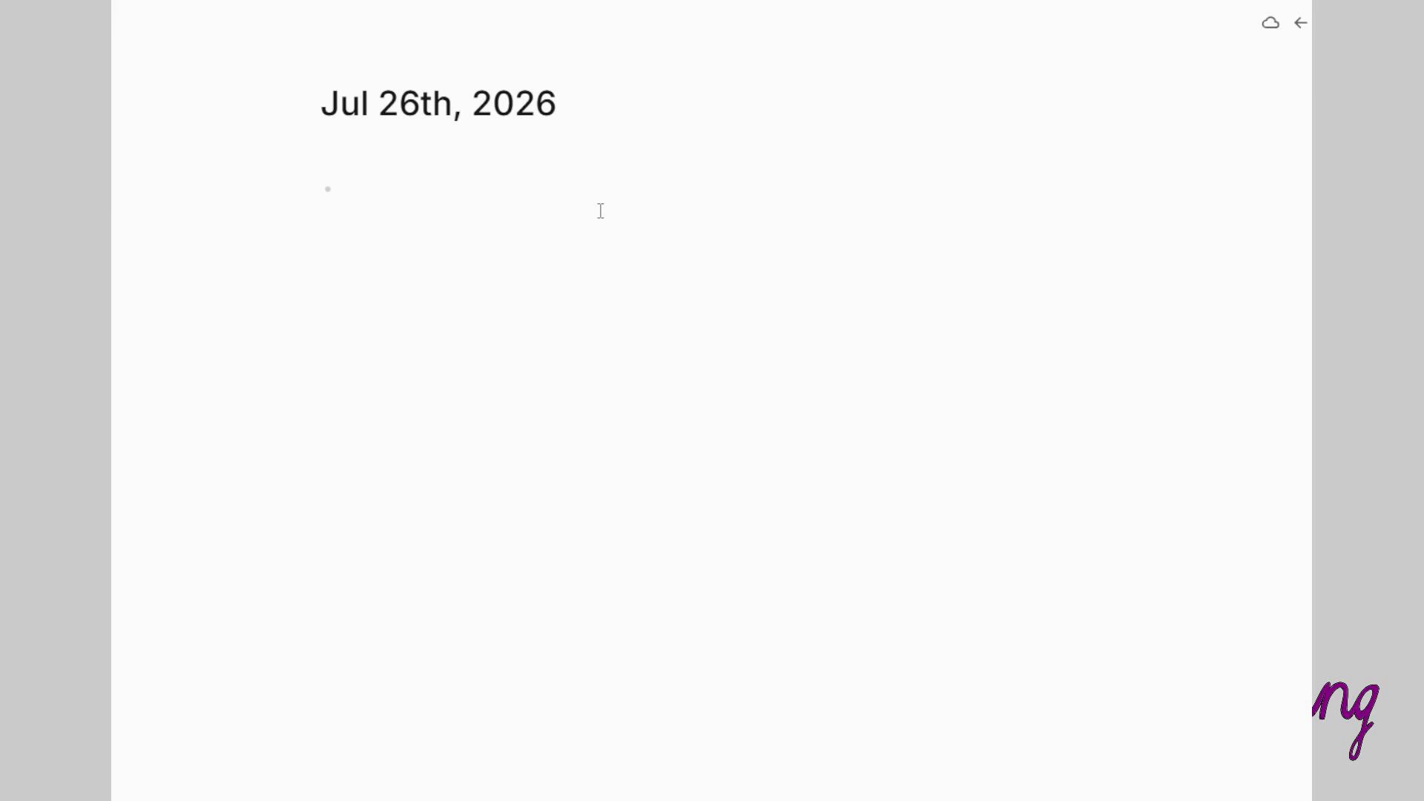
Step: Create a new tag named Car from the graph search
{"action": "key", "text": "ctrl+k"}
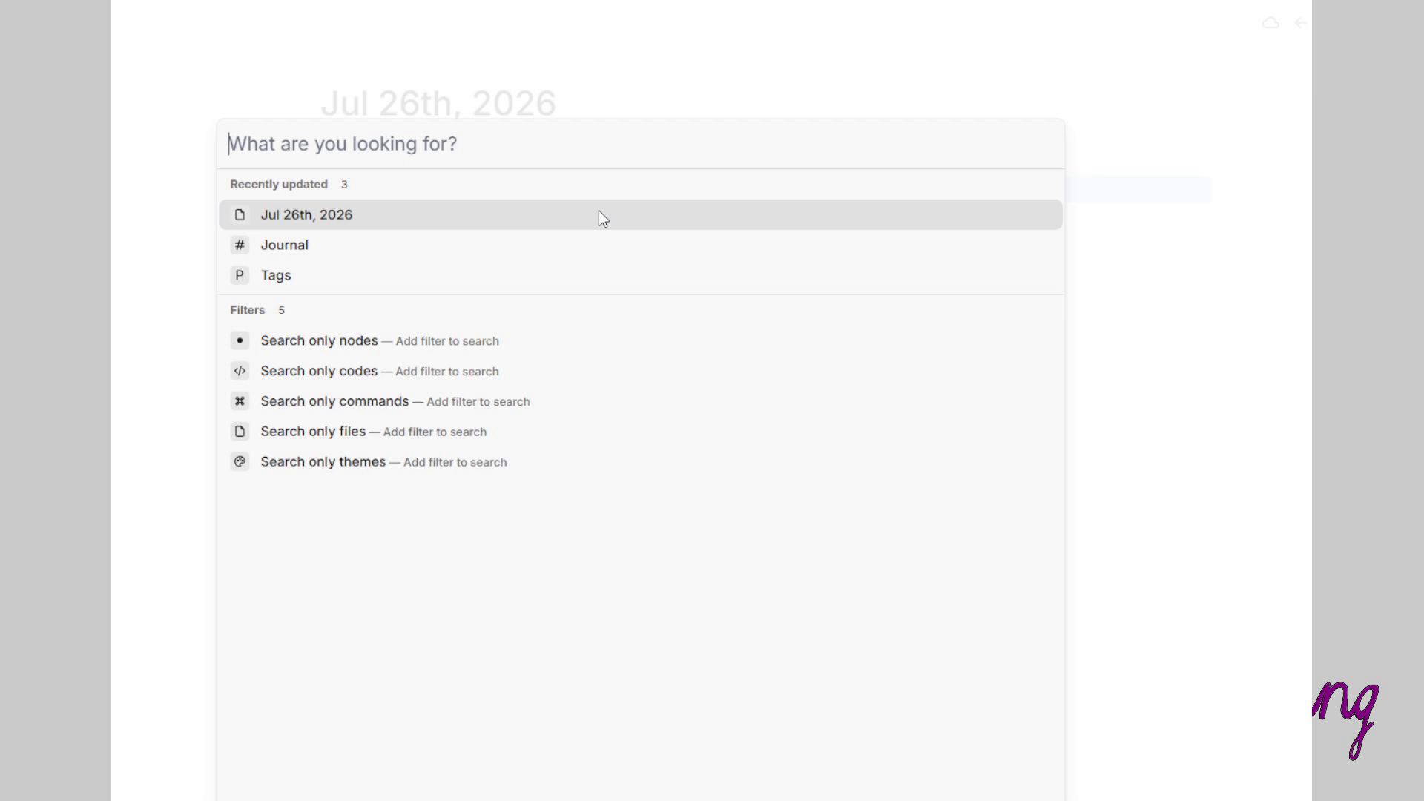
{"action": "type", "text": "#Car"}
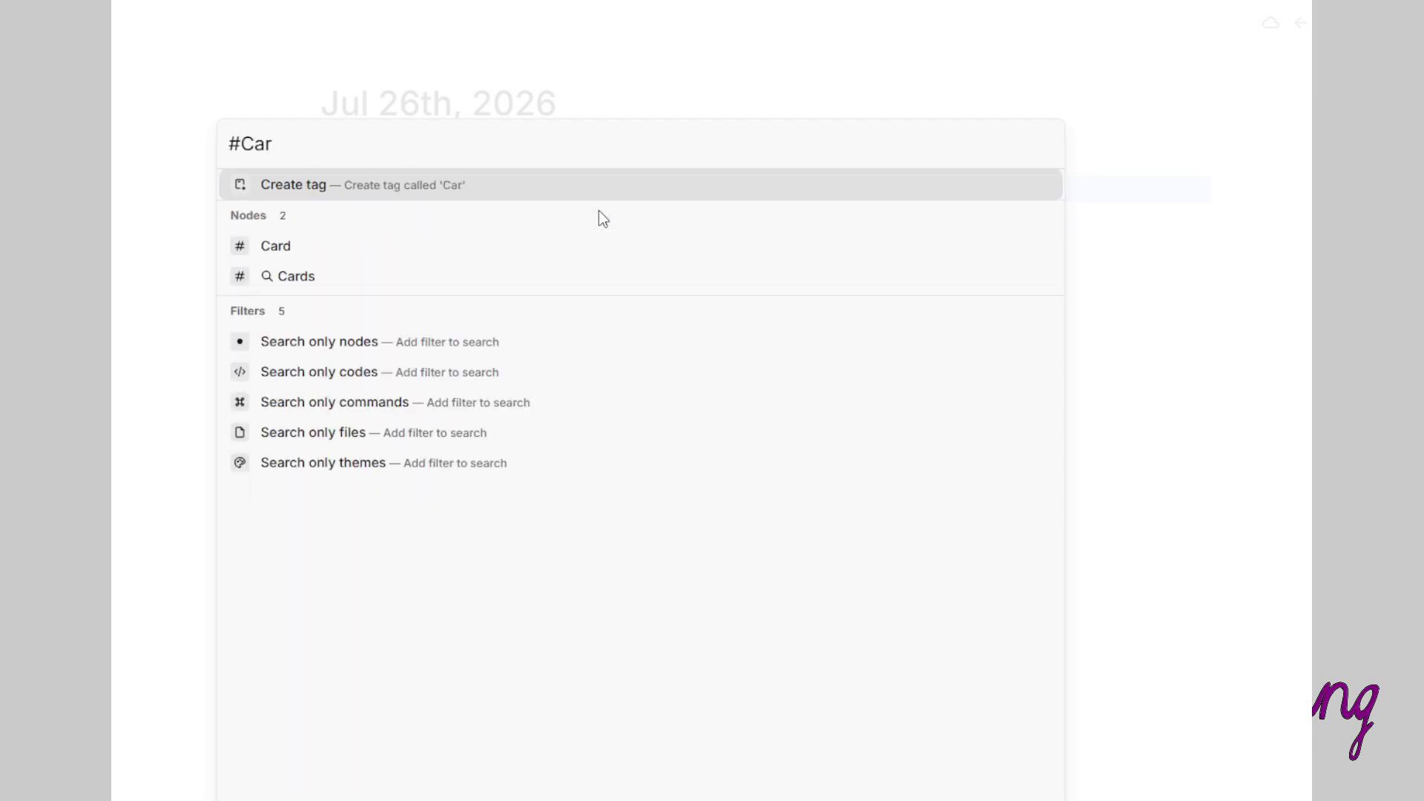
{"action": "key", "text": "Return"}
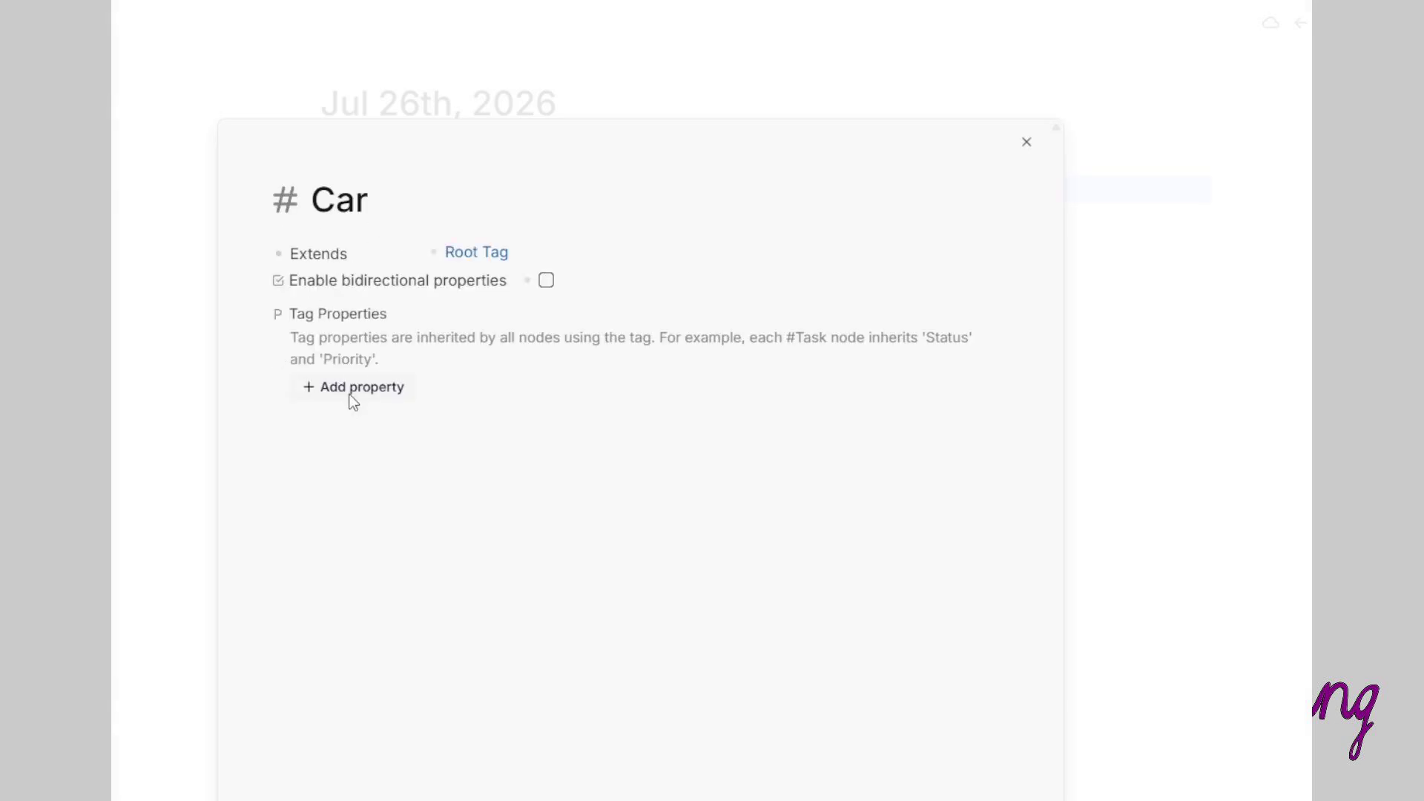
Step: Add a tag property named year with the Number type to the Car tag
{"action": "left_click", "coordinate": [352, 400]}
{"action": "type", "text": "year"}
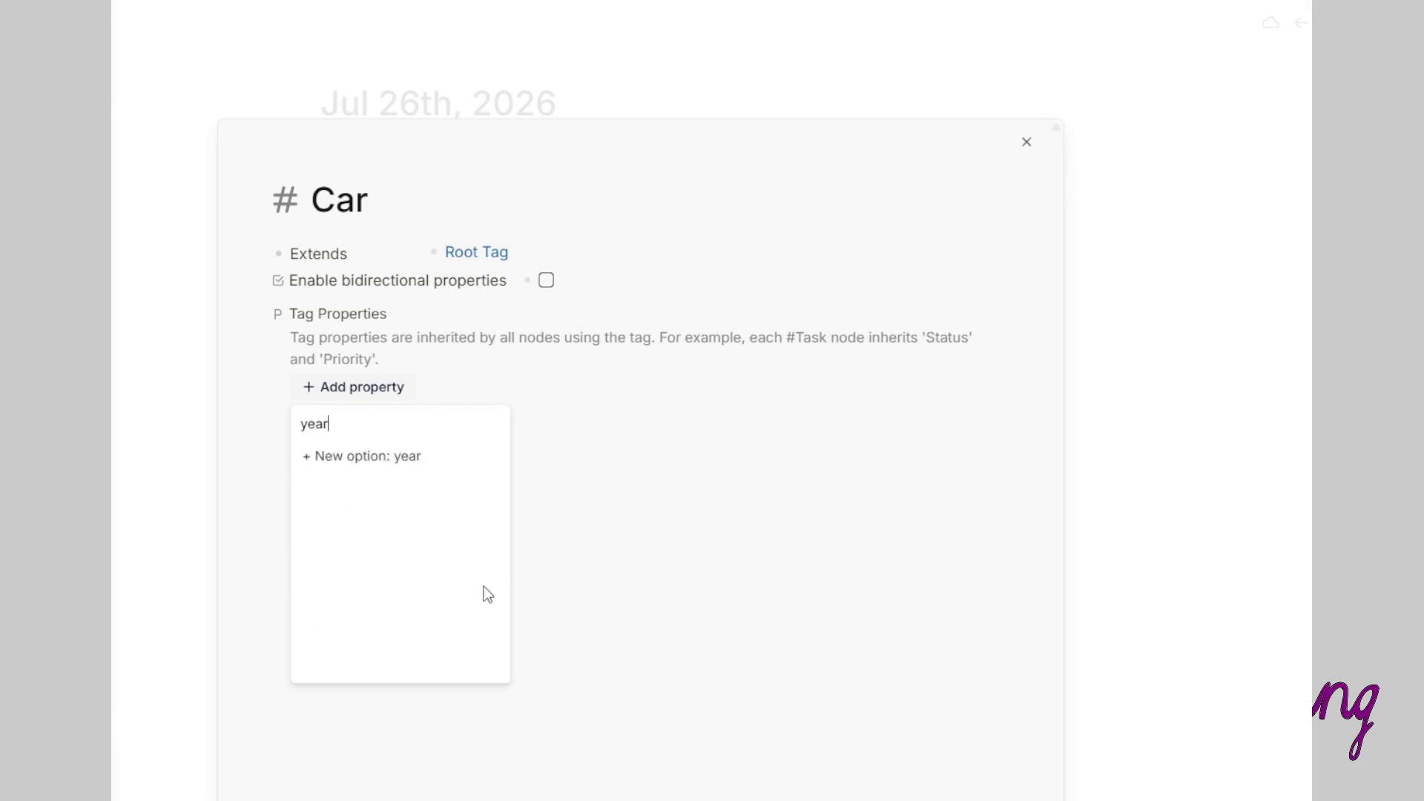
{"action": "left_click", "coordinate": [423, 456]}
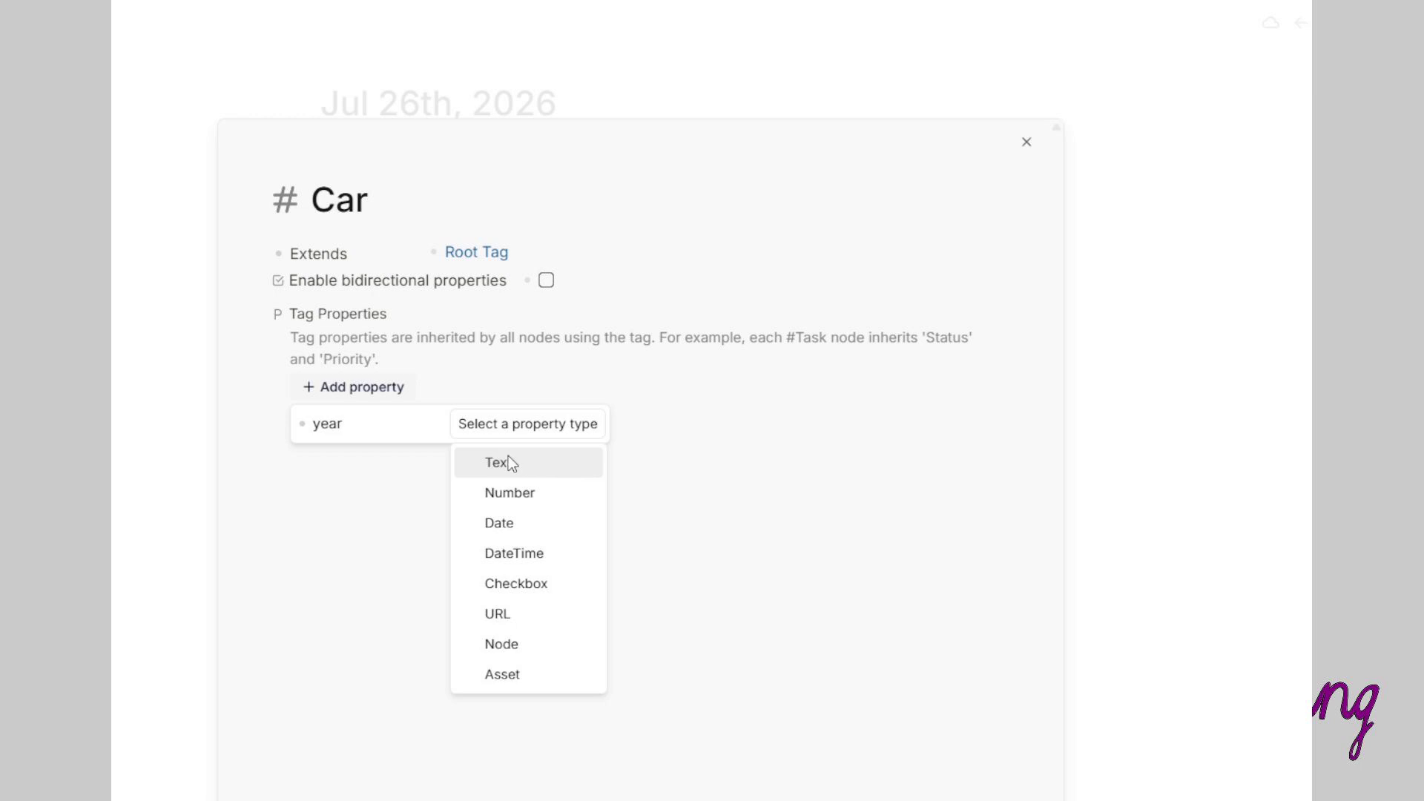
{"action": "left_click", "coordinate": [505, 493]}
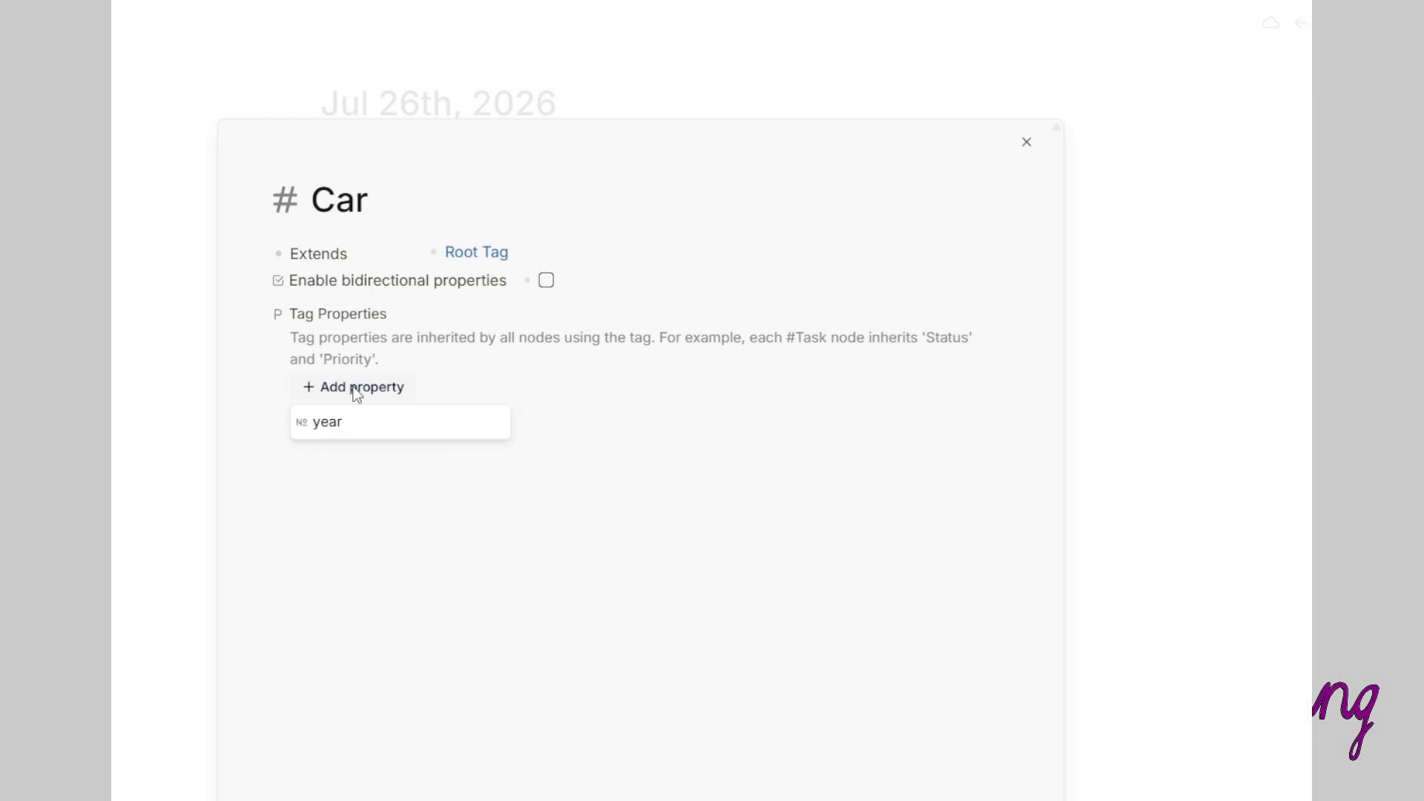
{"action": "left_click", "coordinate": [342, 479]}
Step: Add a colour property of type Node to the Car tag without choosing a tag for its values
{"action": "left_click", "coordinate": [356, 417]}
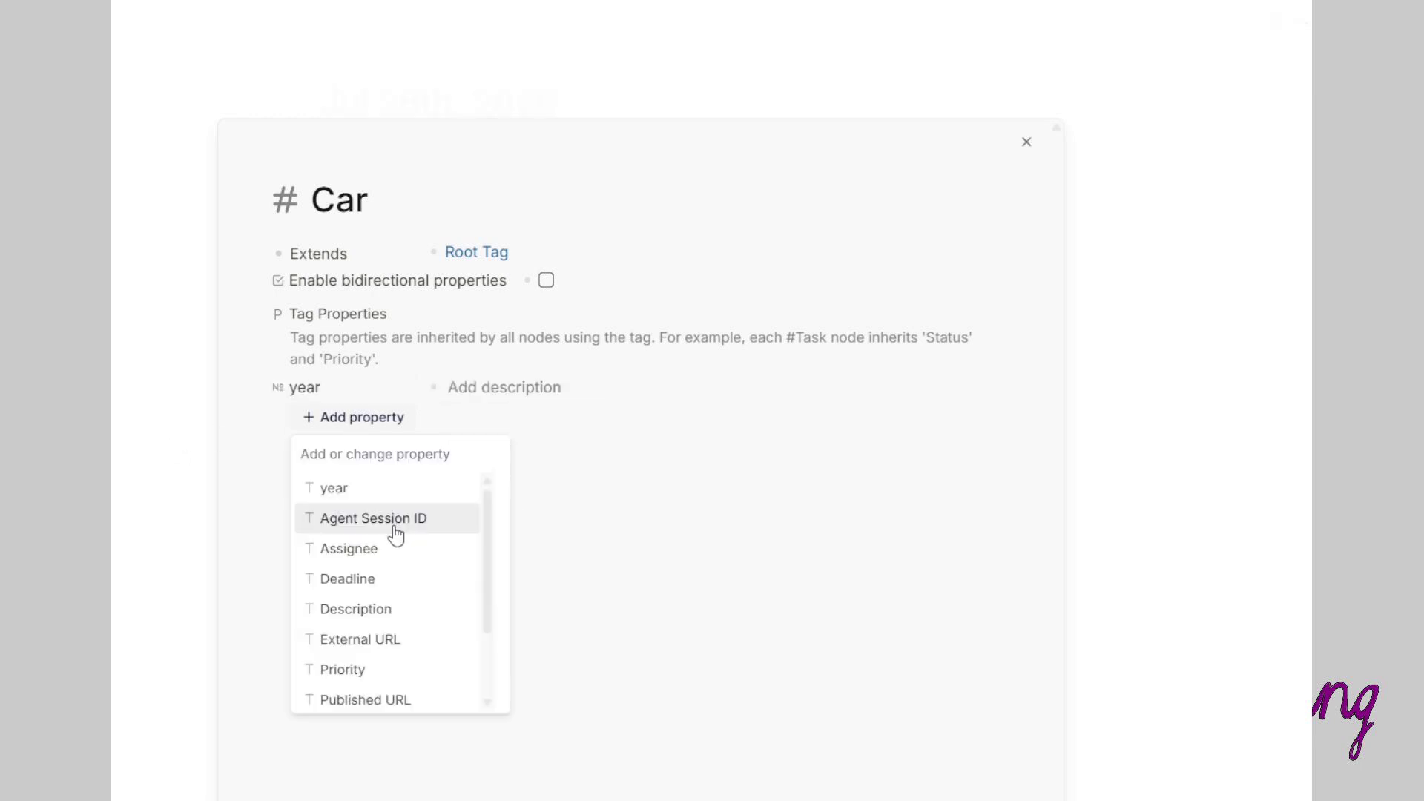
{"action": "type", "text": "colour"}
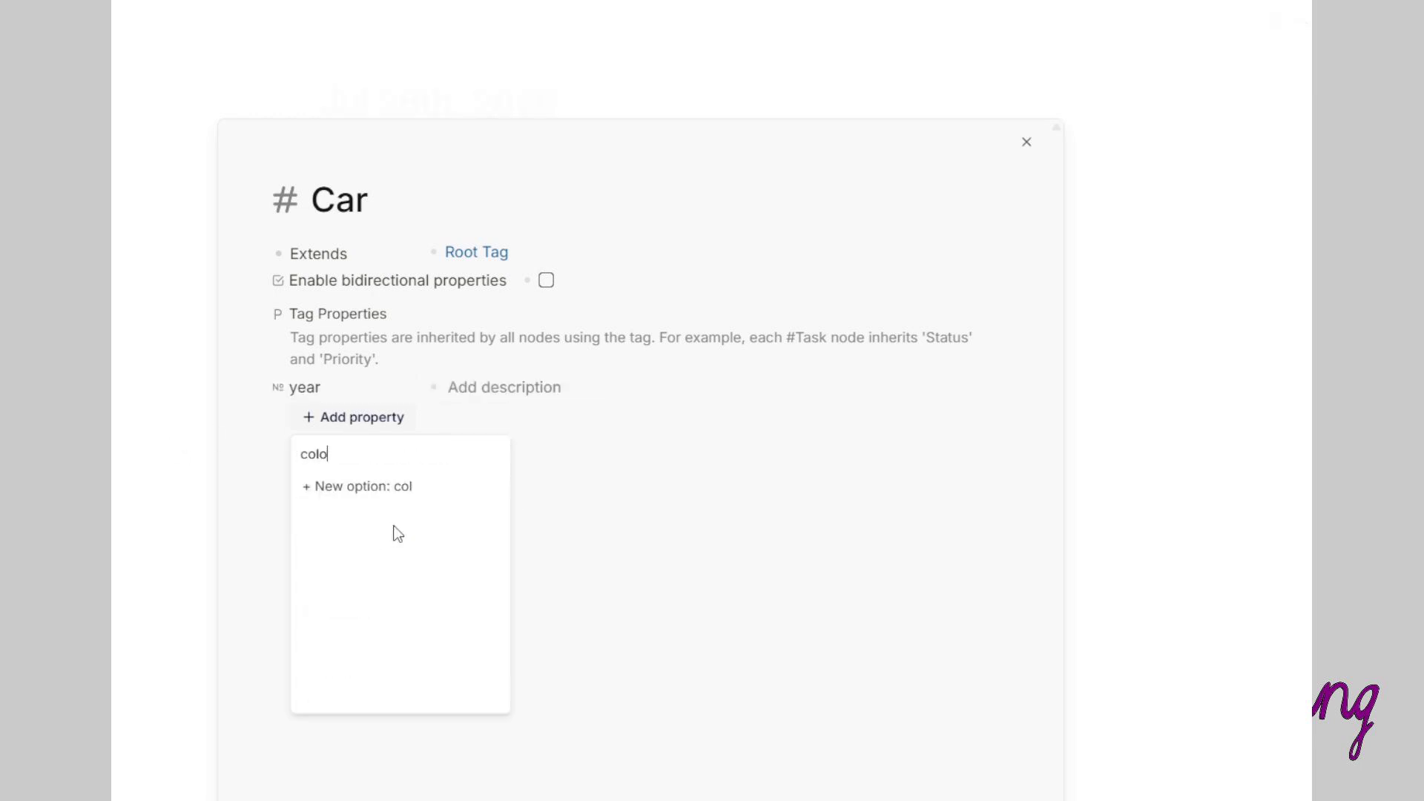
{"action": "key", "text": "Return"}
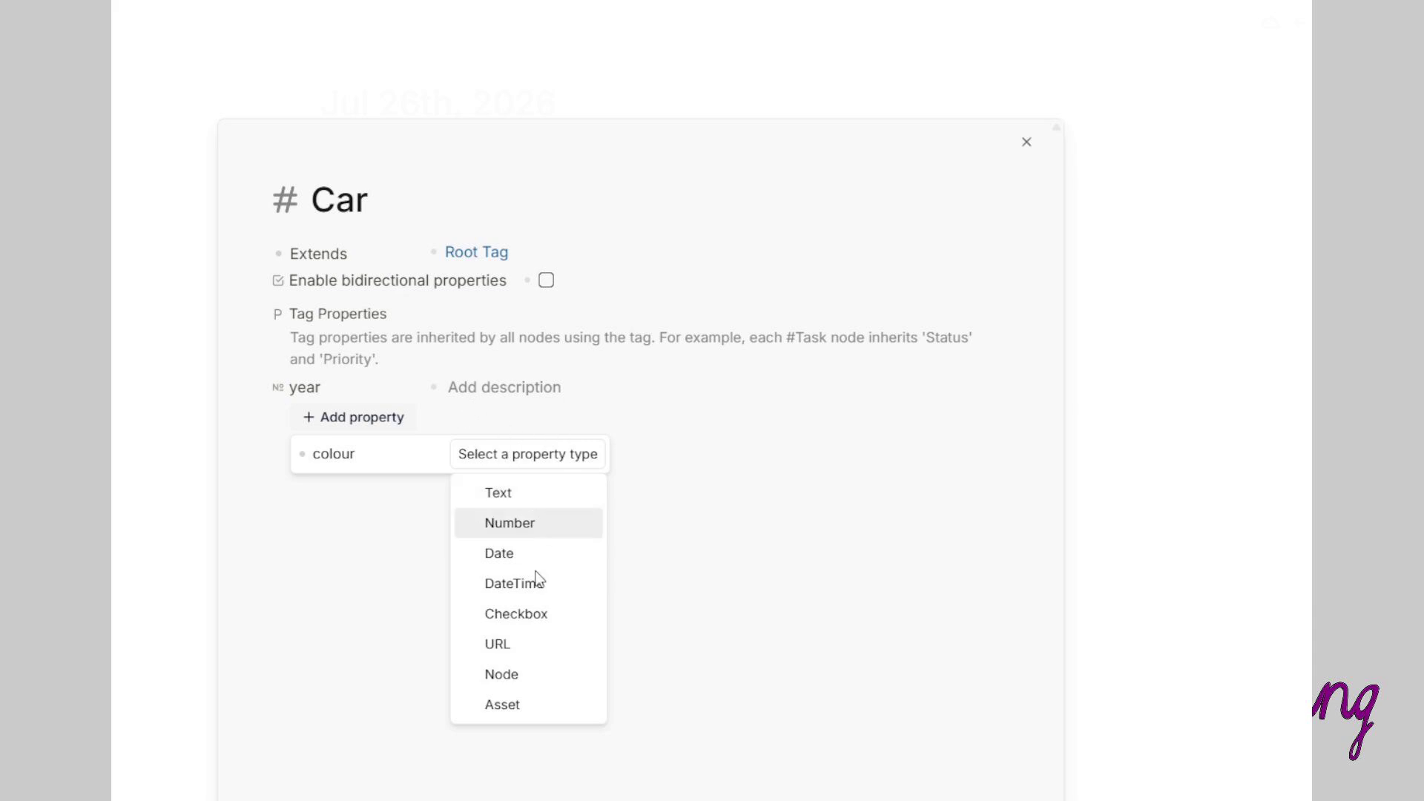
{"action": "left_click", "coordinate": [513, 678]}
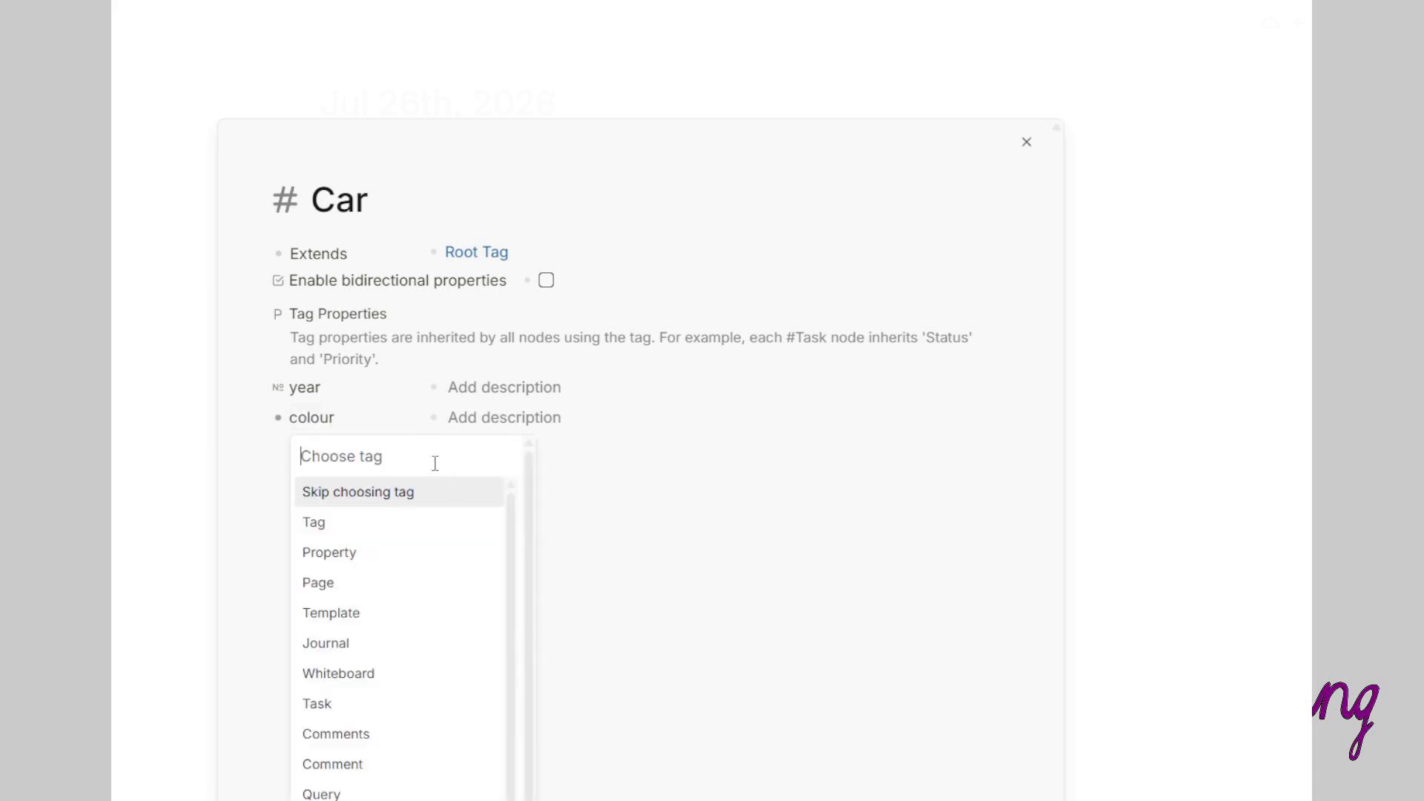
{"action": "left_click", "coordinate": [653, 464]}
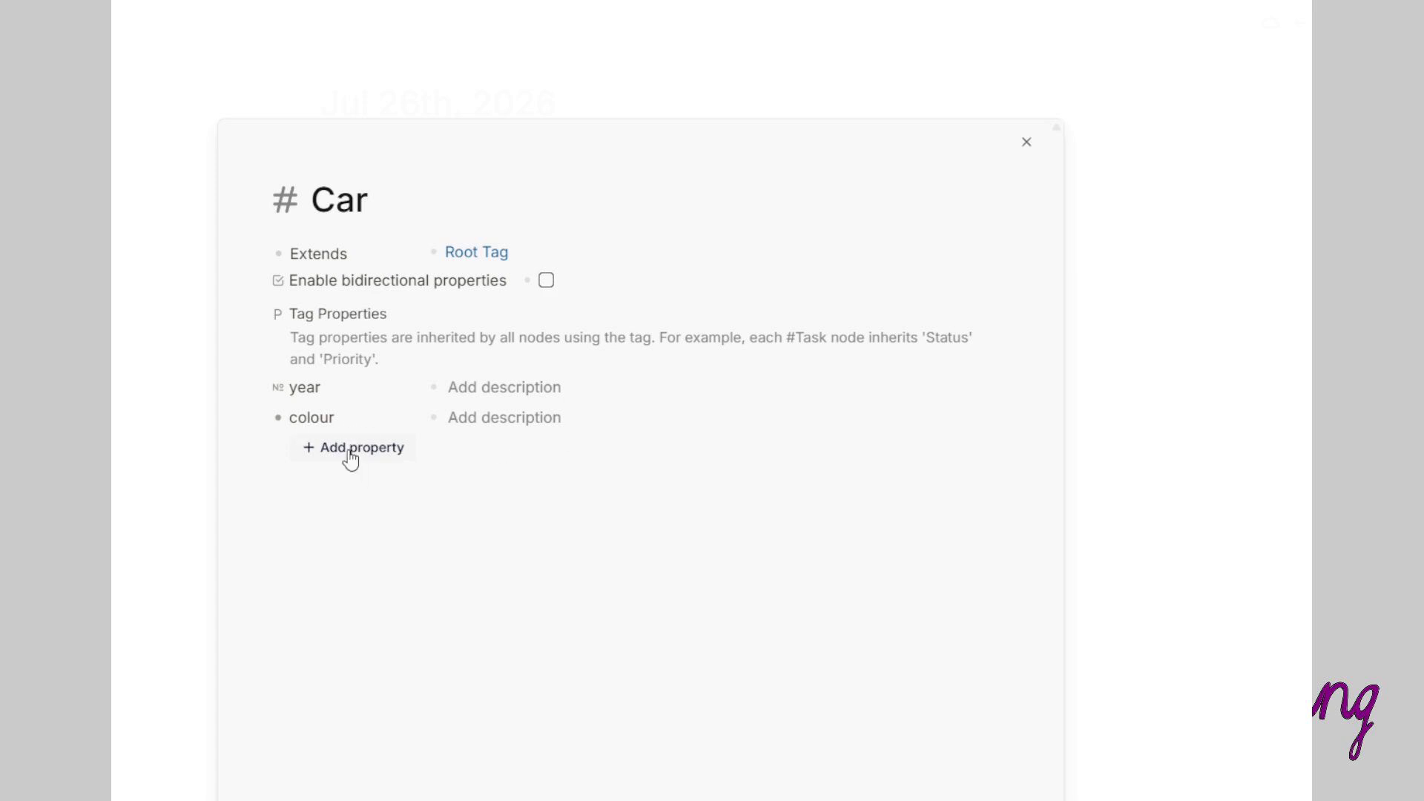
Step: Add a make property of type Node to the Car tag, skipping the tag choice
{"action": "left_click", "coordinate": [351, 456]}
{"action": "type", "text": "make"}
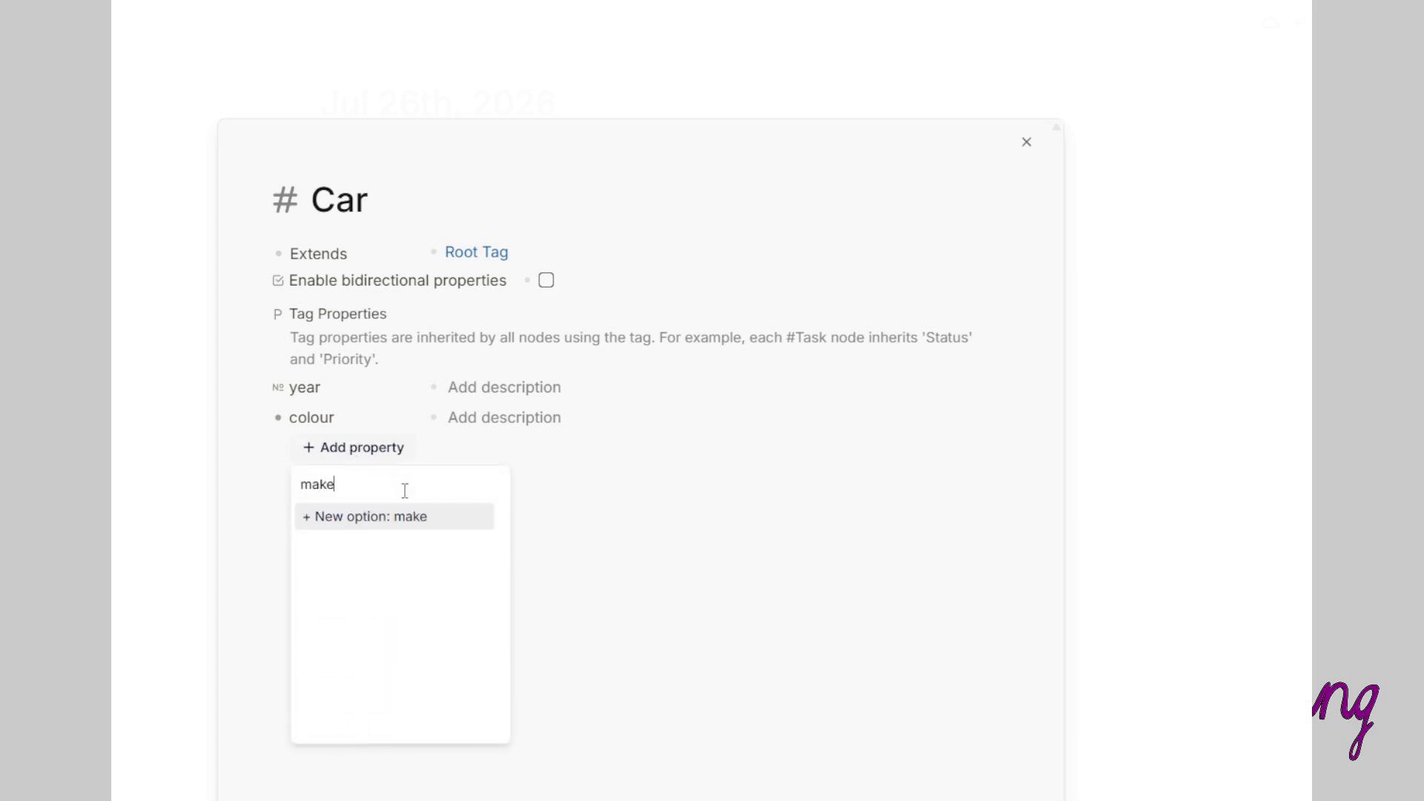
{"action": "key", "text": "Return"}
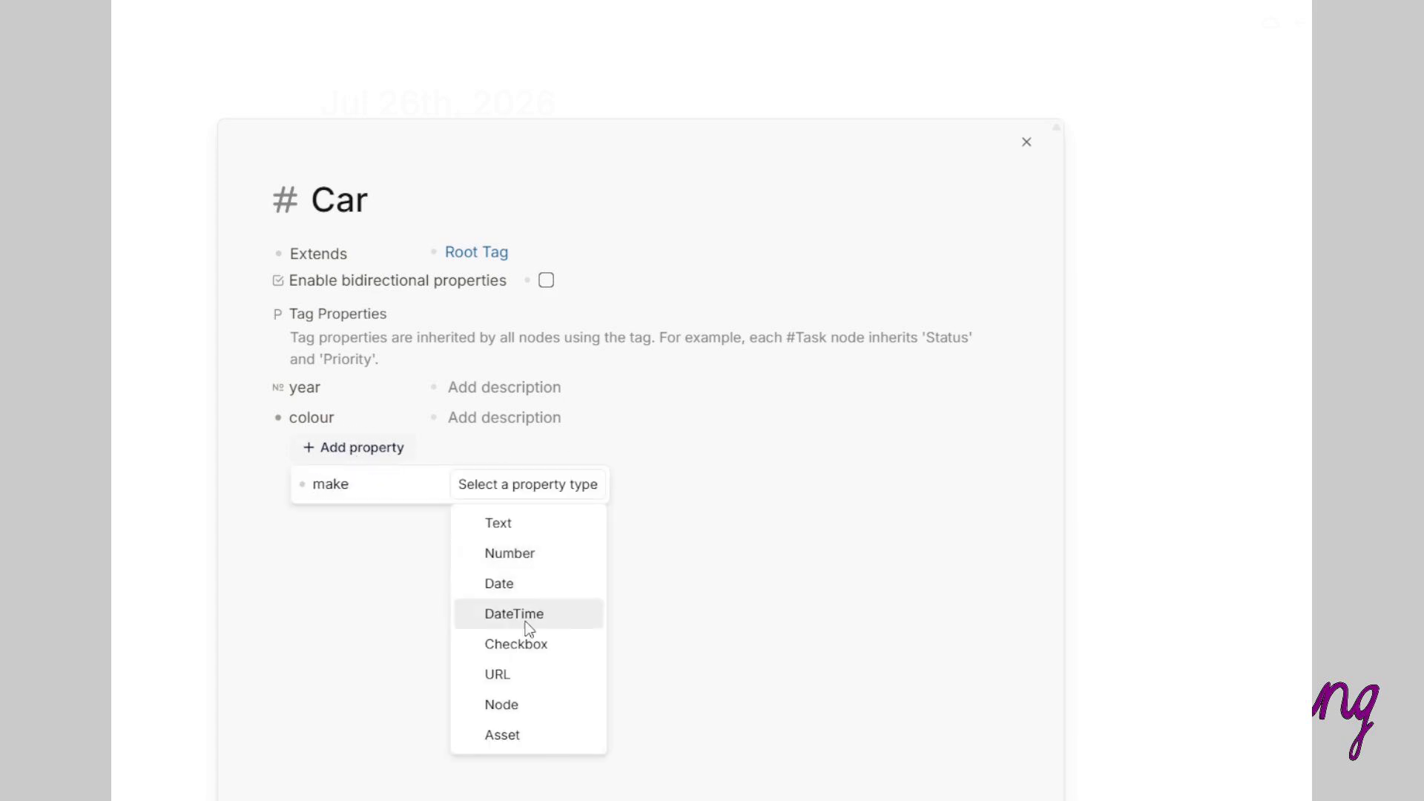
{"action": "left_click", "coordinate": [492, 706]}
{"action": "key", "text": "Return"}
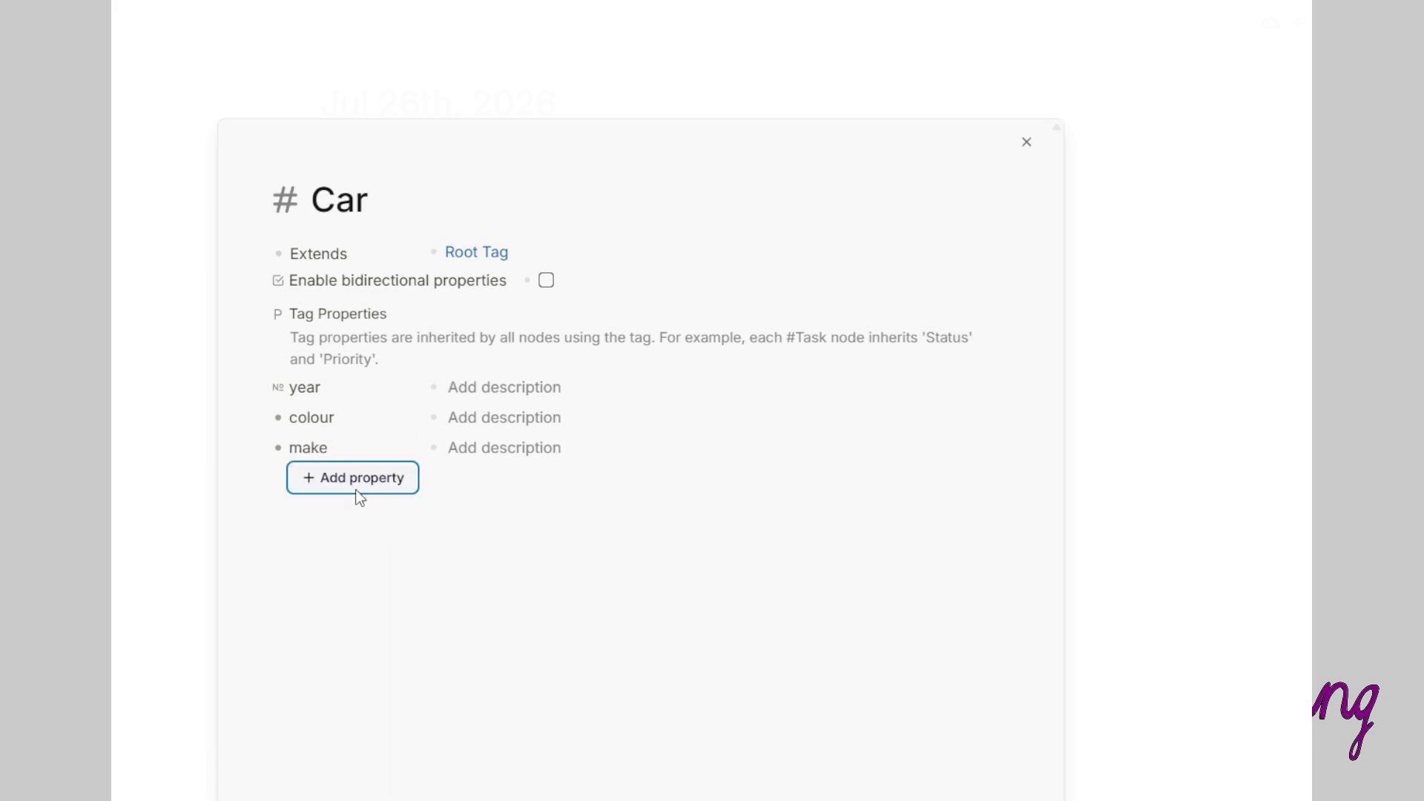
Step: Add a model property of type Node to the Car tag, skipping the tag choice
{"action": "left_click", "coordinate": [352, 484]}
{"action": "type", "text": "model"}
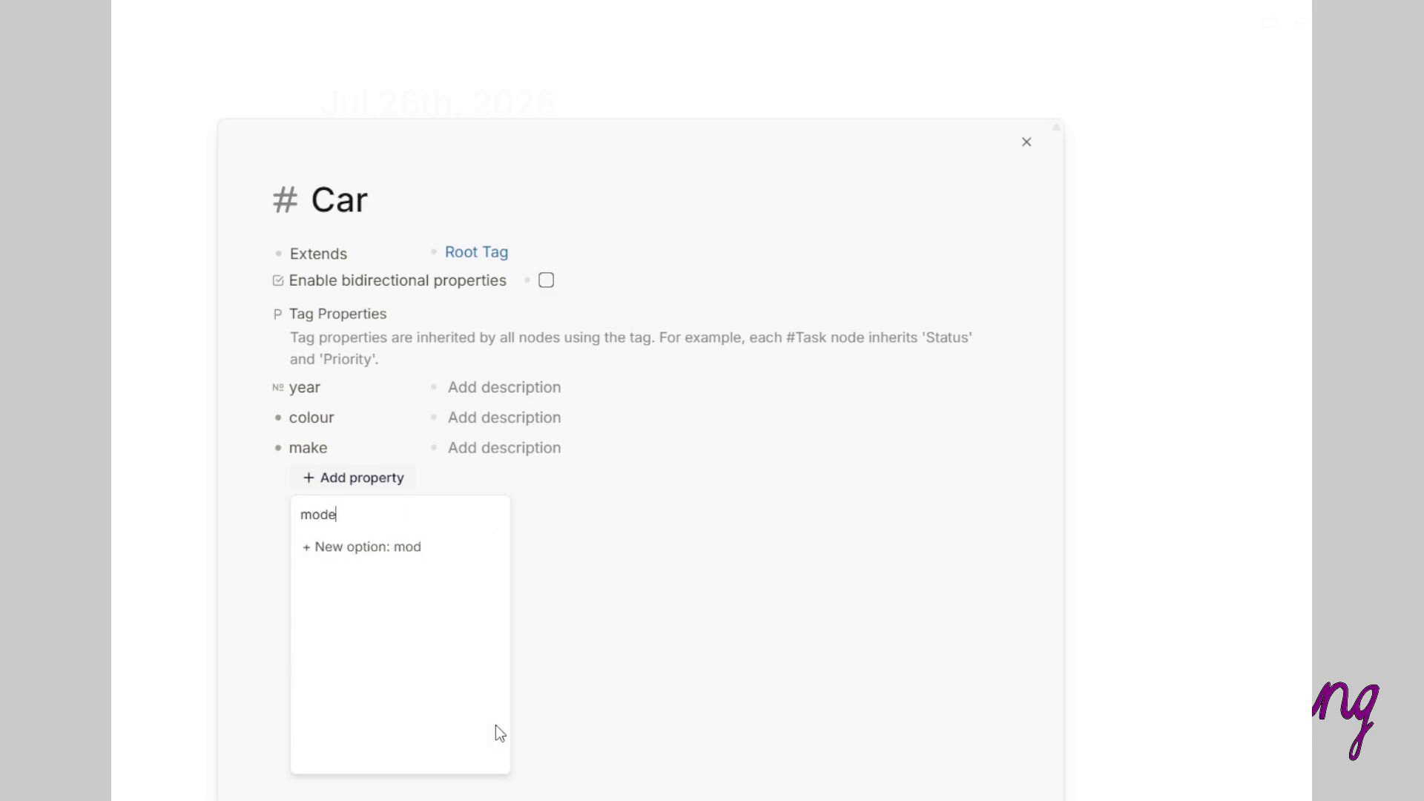
{"action": "left_click", "coordinate": [344, 550]}
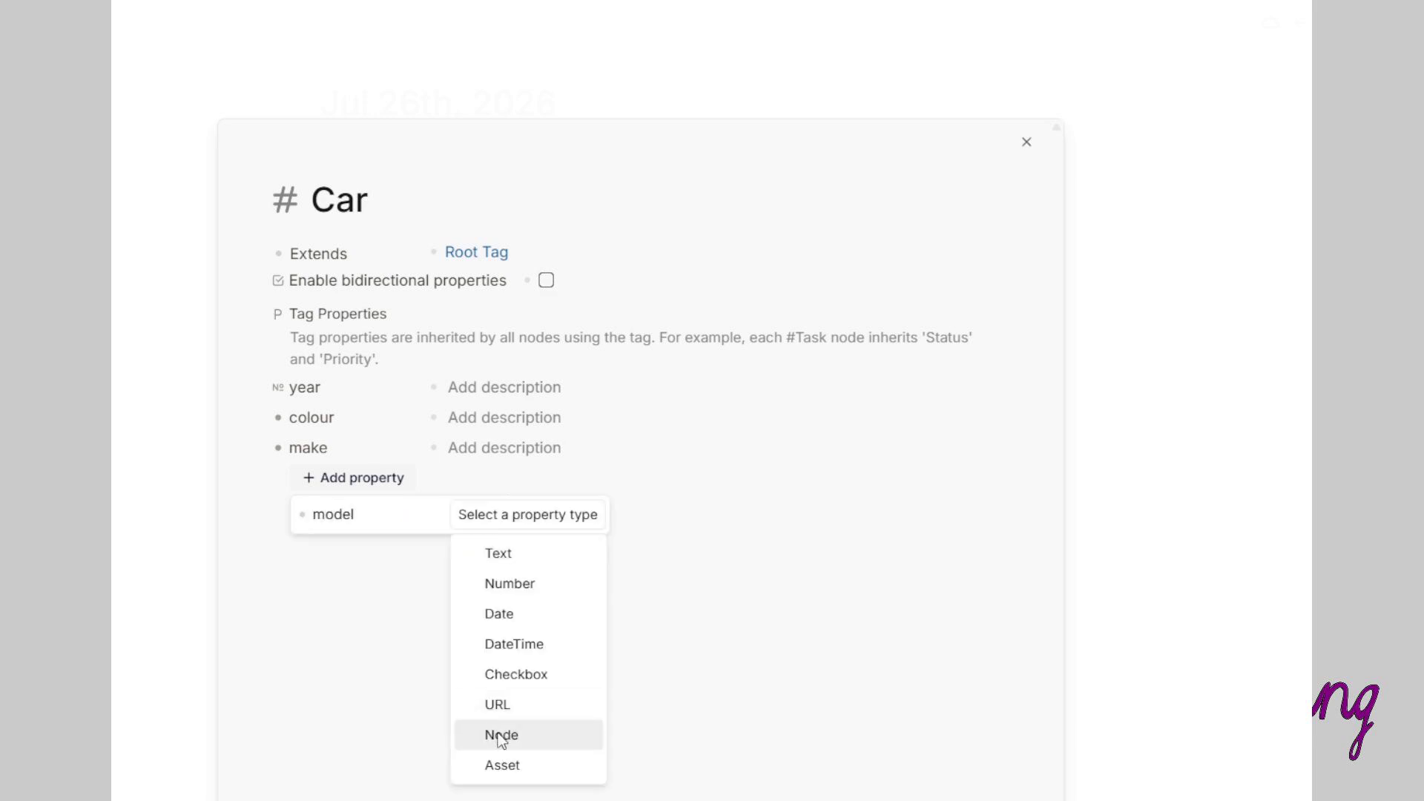
{"action": "left_click", "coordinate": [492, 734]}
{"action": "key", "text": "Return"}
Step: Add a variant property of type Node to the Car tag and close the tag's window
{"action": "left_click", "coordinate": [356, 514]}
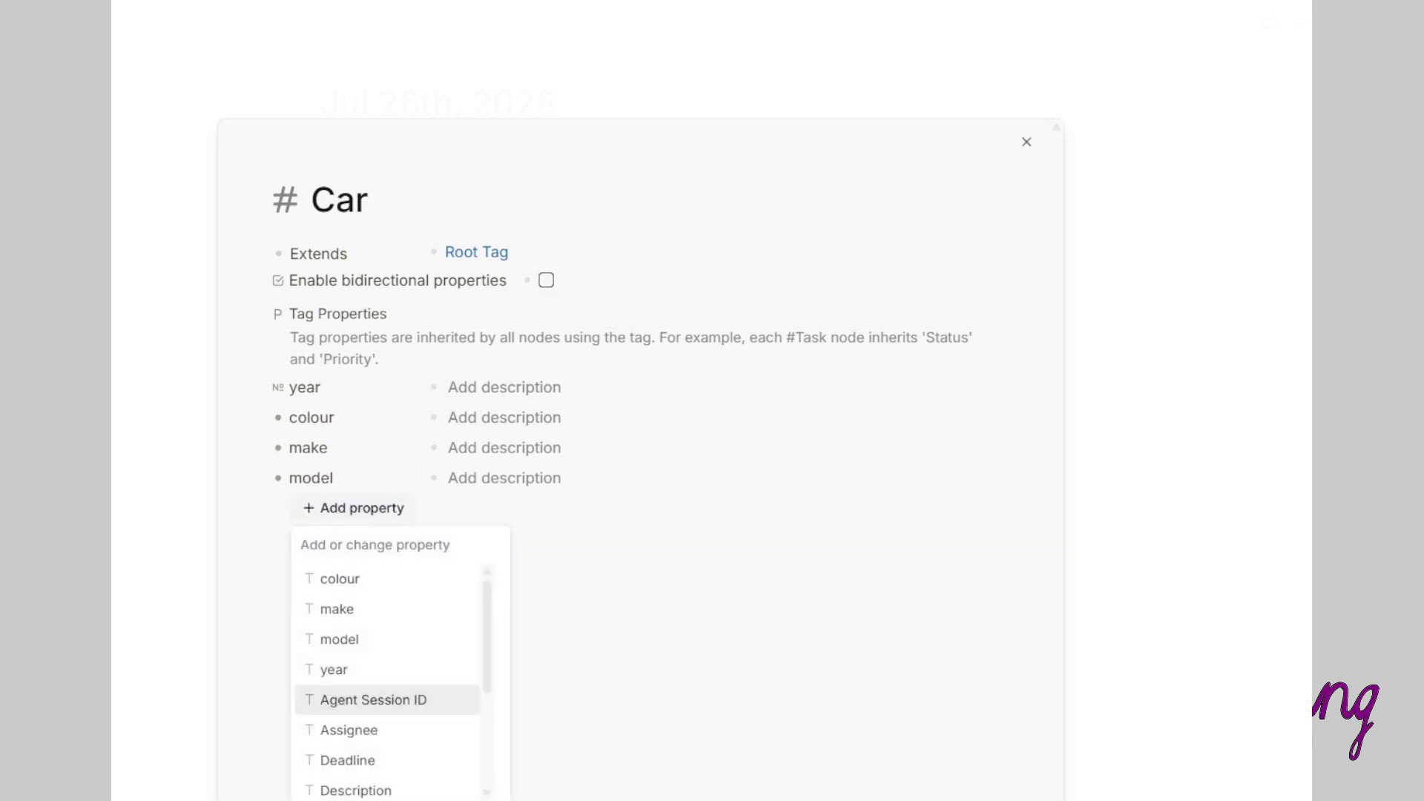
{"action": "type", "text": "variant"}
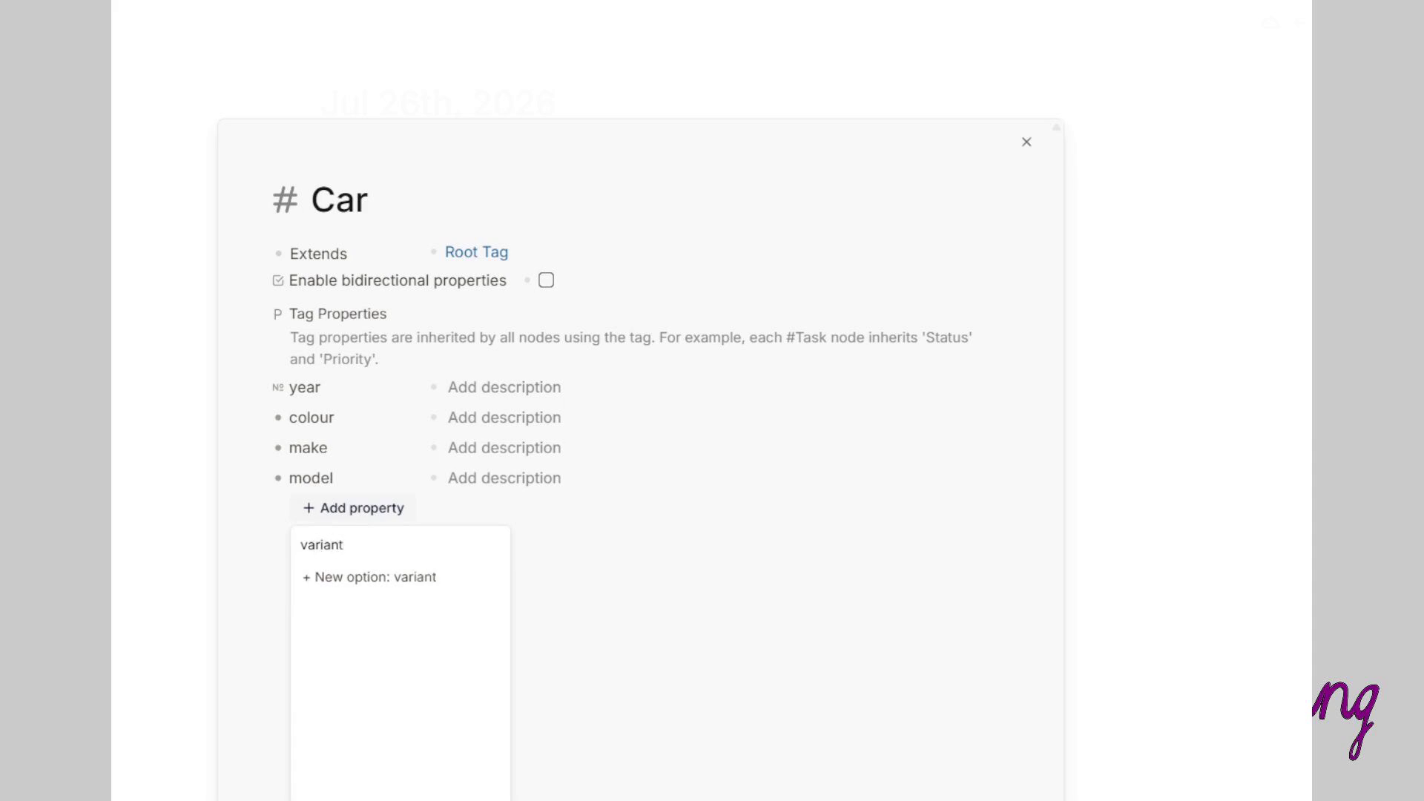
{"action": "key", "text": "Return"}
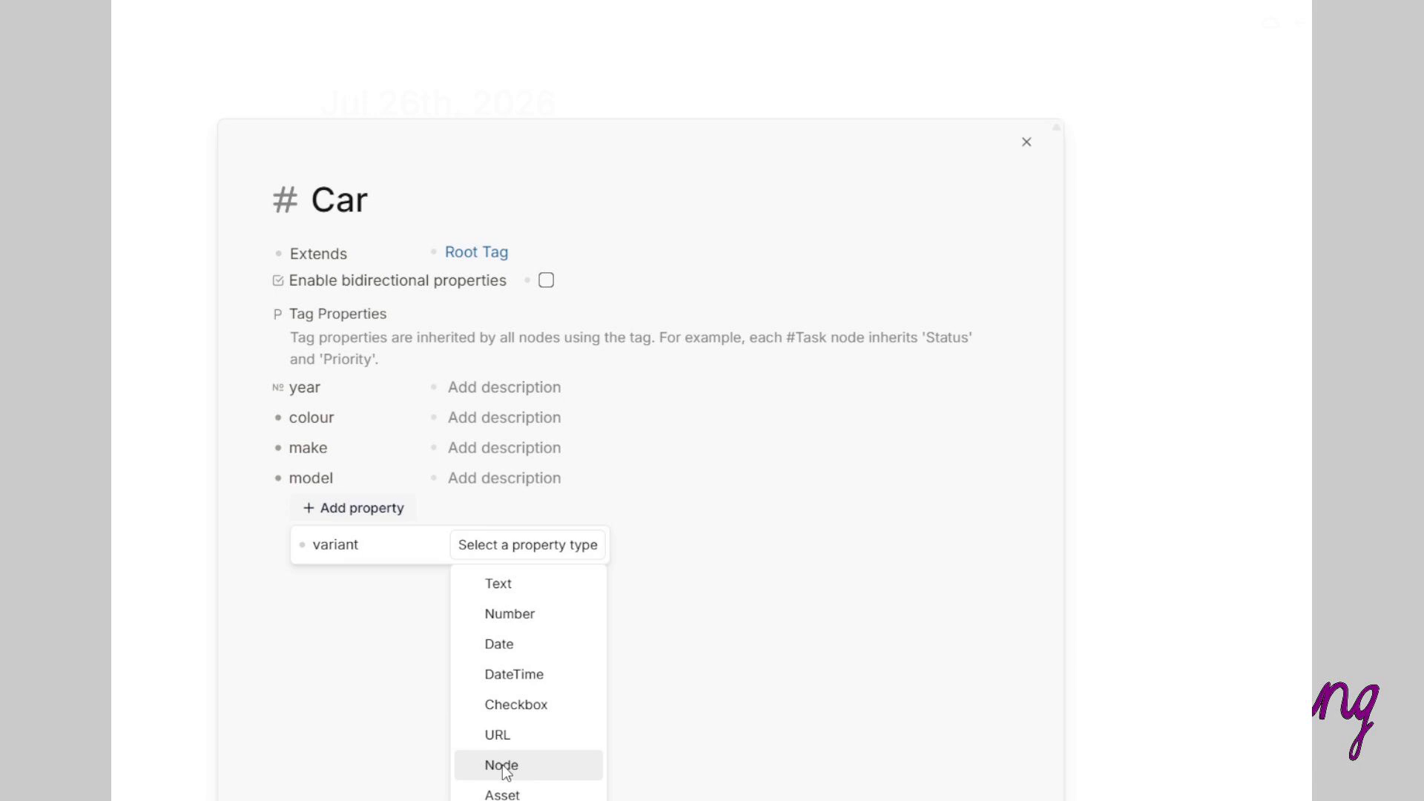
{"action": "left_click", "coordinate": [504, 768]}
{"action": "left_click", "coordinate": [640, 600]}
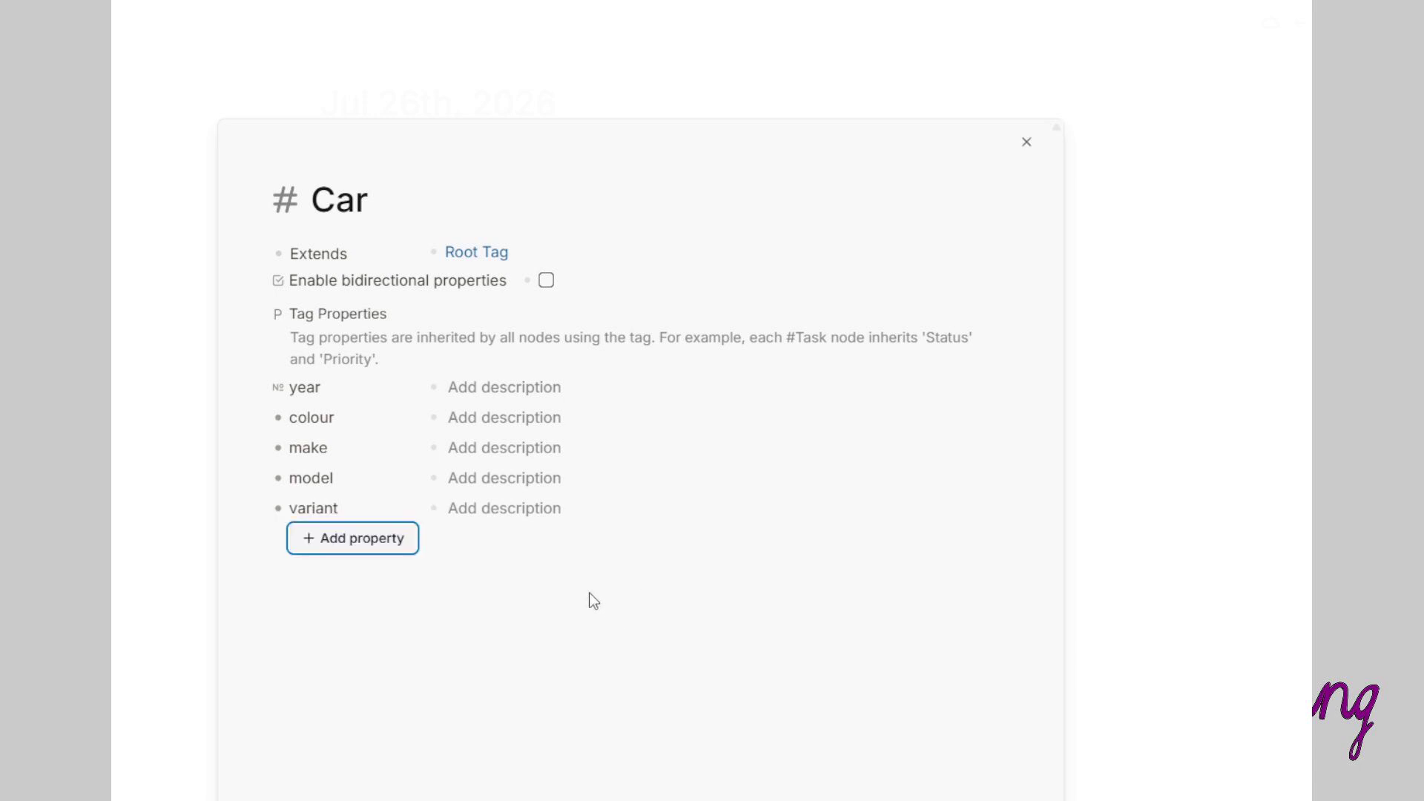
{"action": "left_click", "coordinate": [1028, 146]}
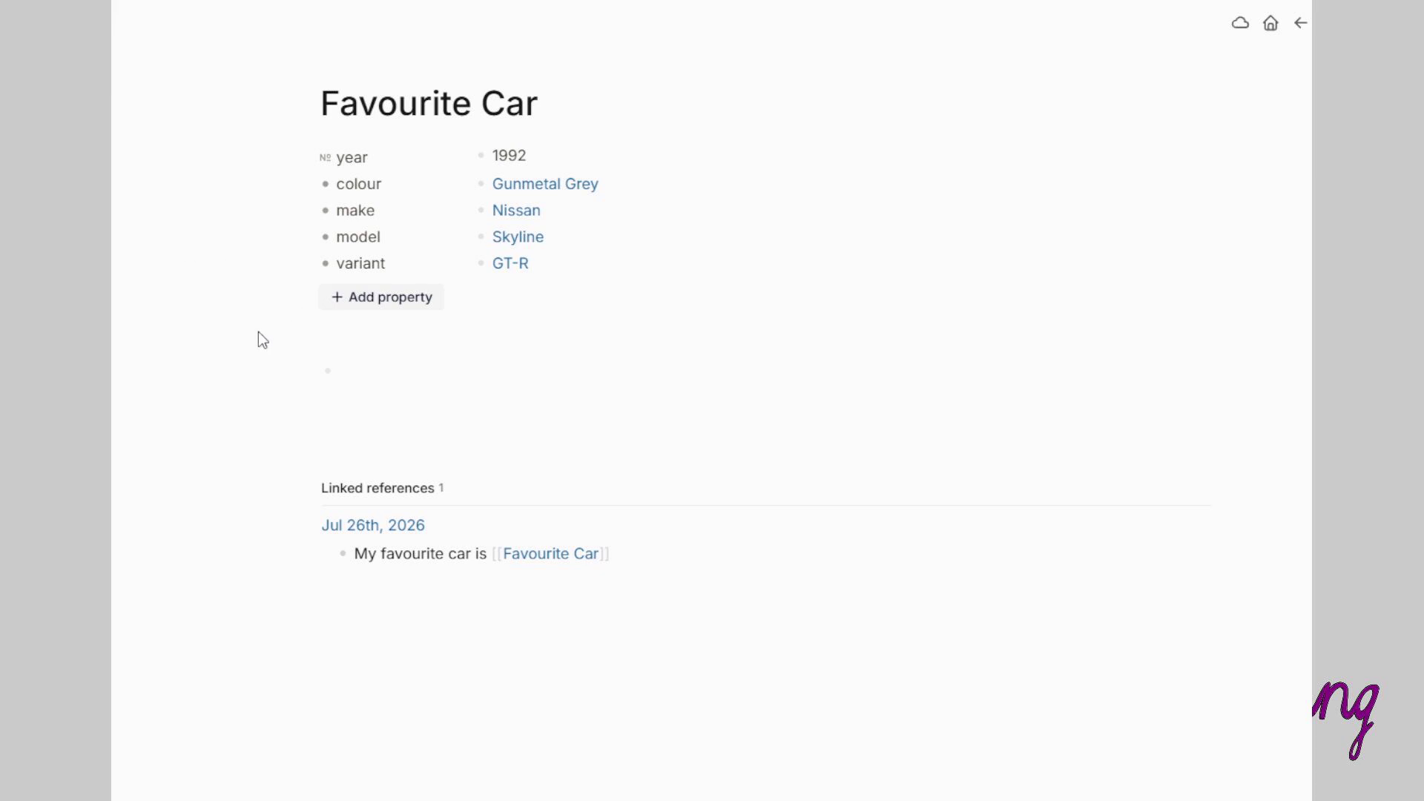
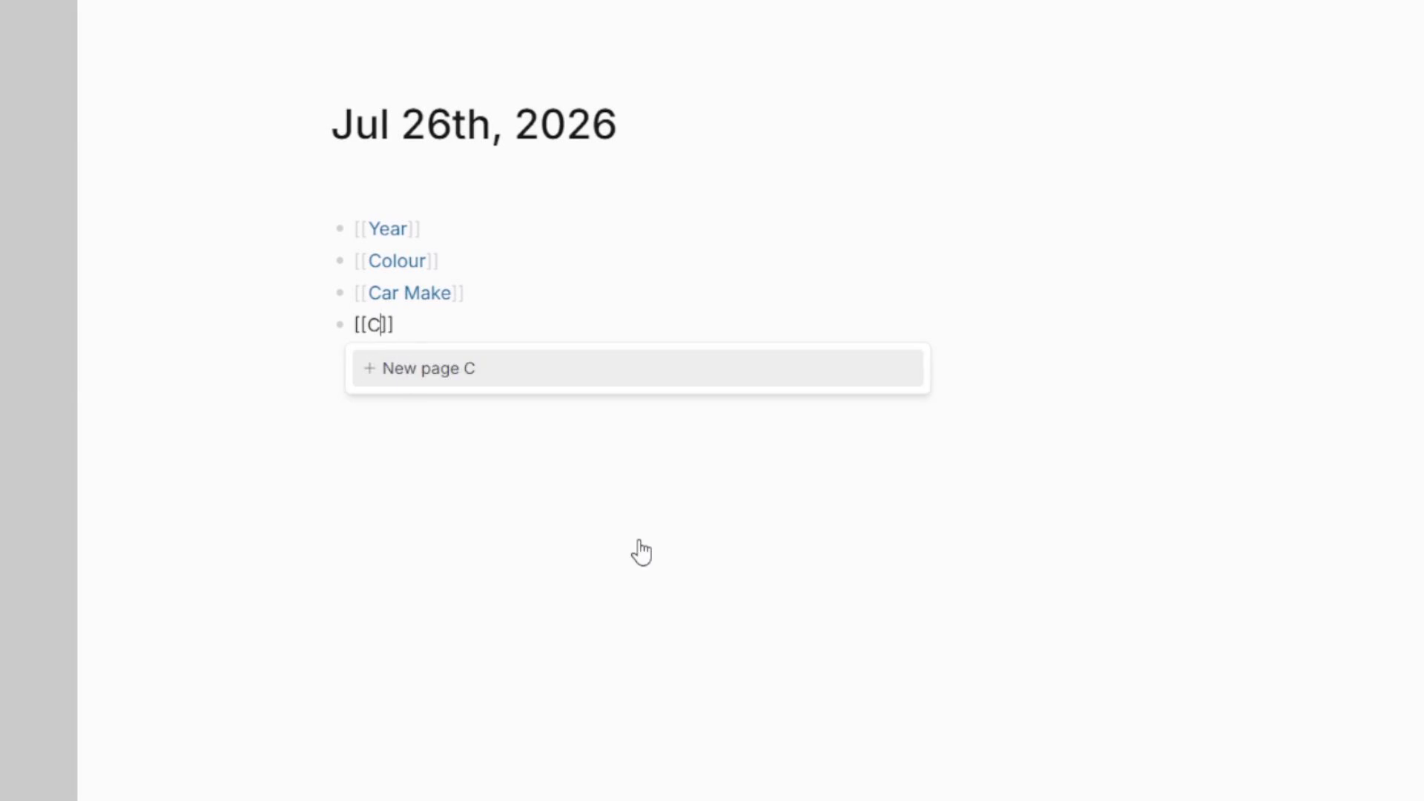
Step: Insert a Car Model page link below Car Make in the Jul 26th, 2026 journal and start a new block
{"action": "key", "text": "Return"}
{"action": "key", "text": "Return"}
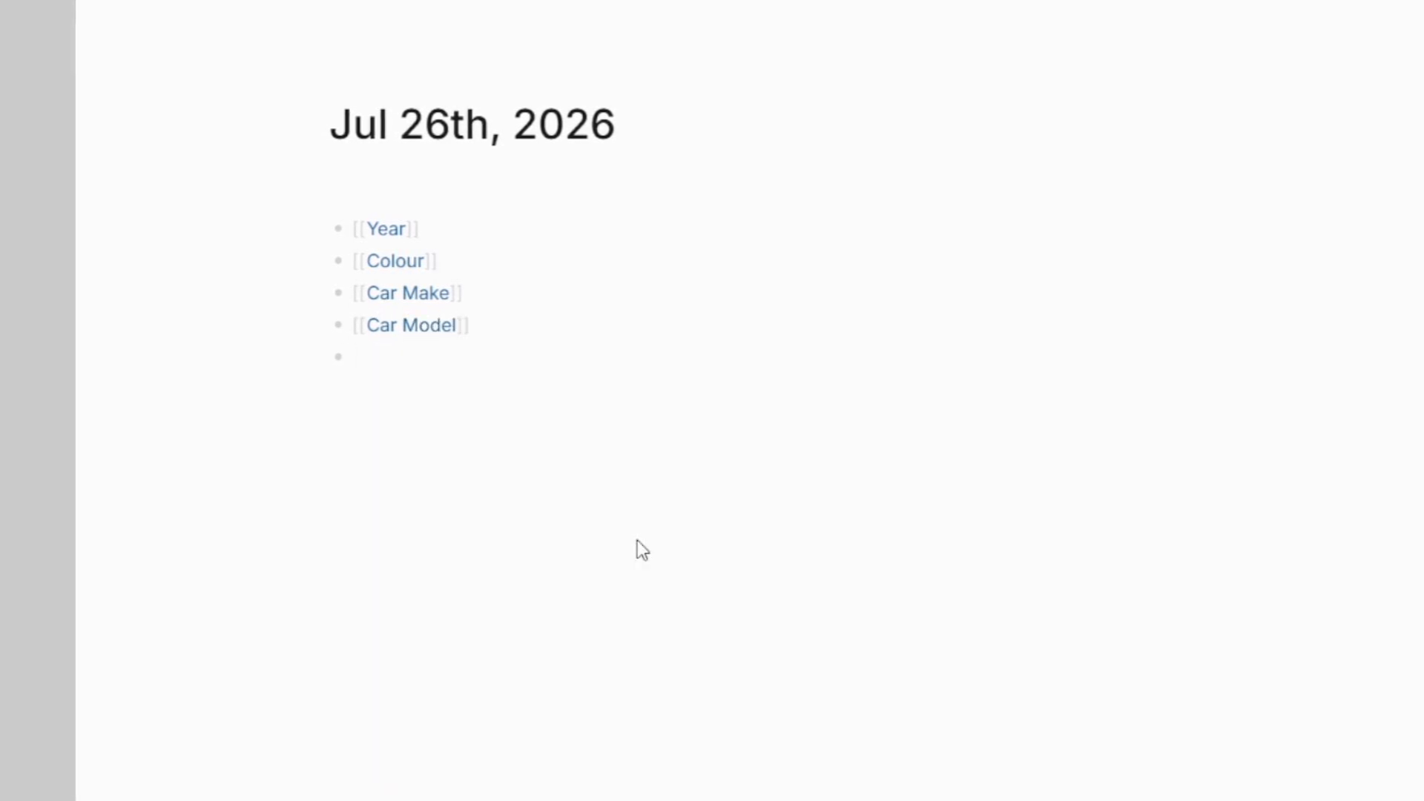
Step: Add a Car Variant page link below Car Model in the journal and paste the years 1989 to 2002 as blocks on the Year page
{"action": "type", "text": "[[Car Varia"}
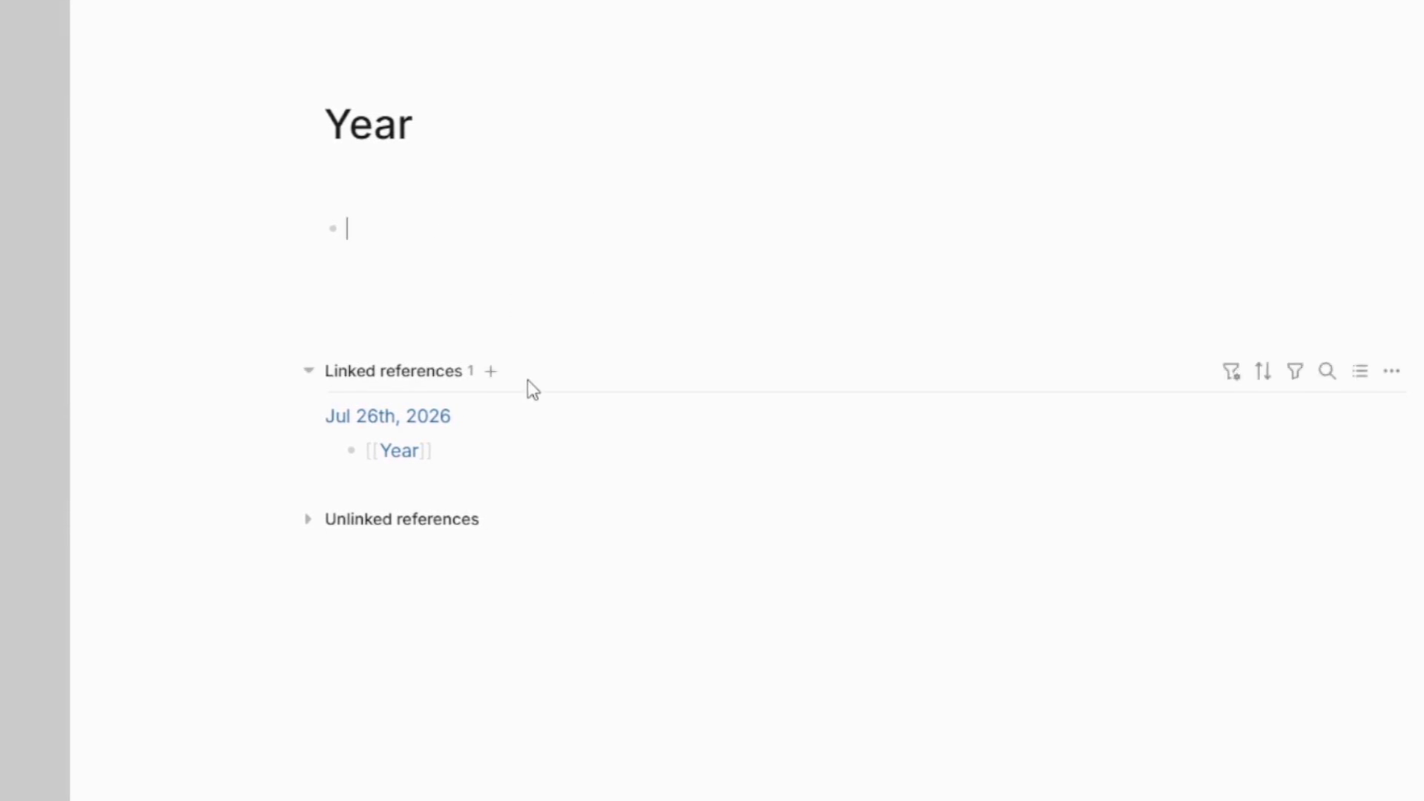
{"action": "key", "text": "ctrl+v"}
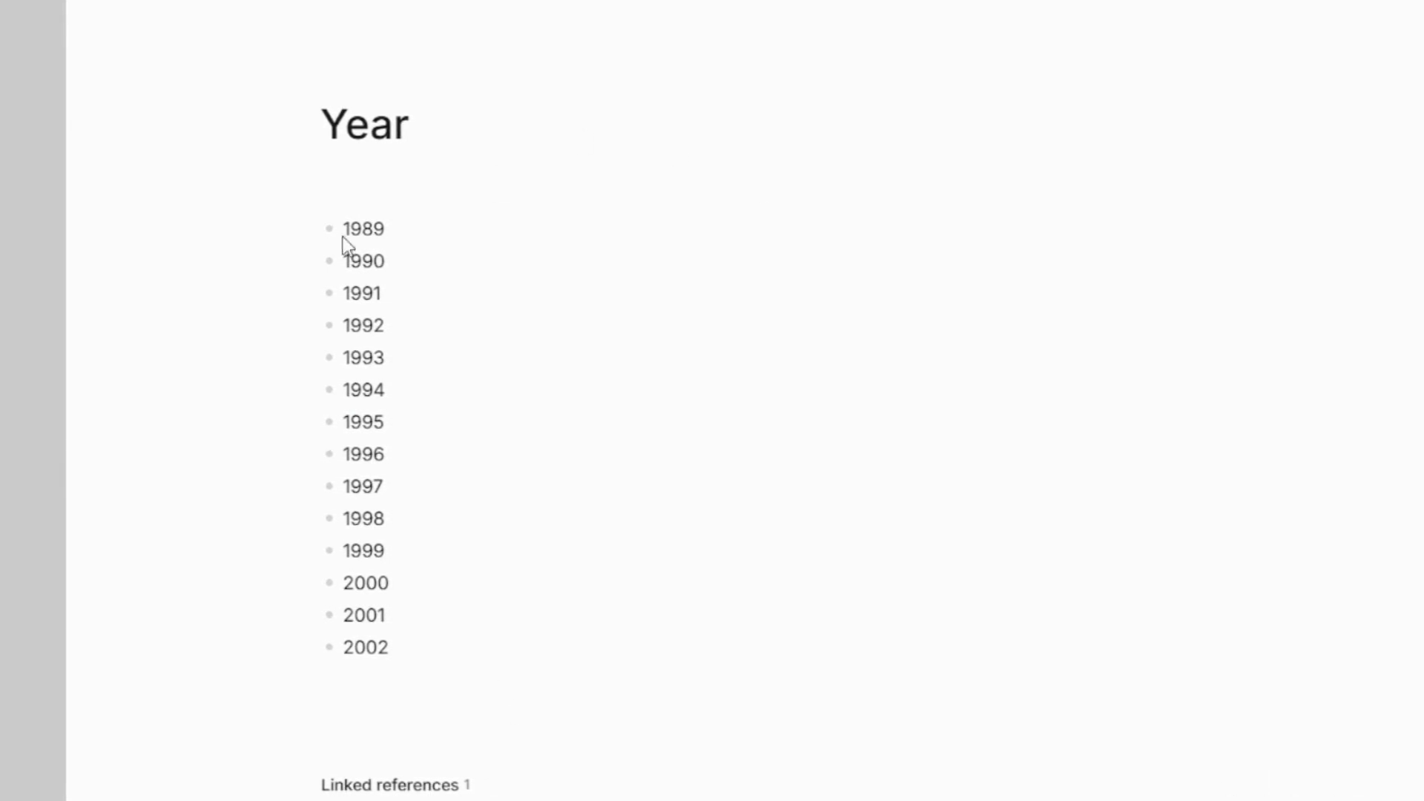
Step: Tag all the year blocks from 1989 to 2002 on the Year page with a new year tag
{"action": "left_click_drag", "start_coordinate": [344, 230], "coordinate": [607, 649]}
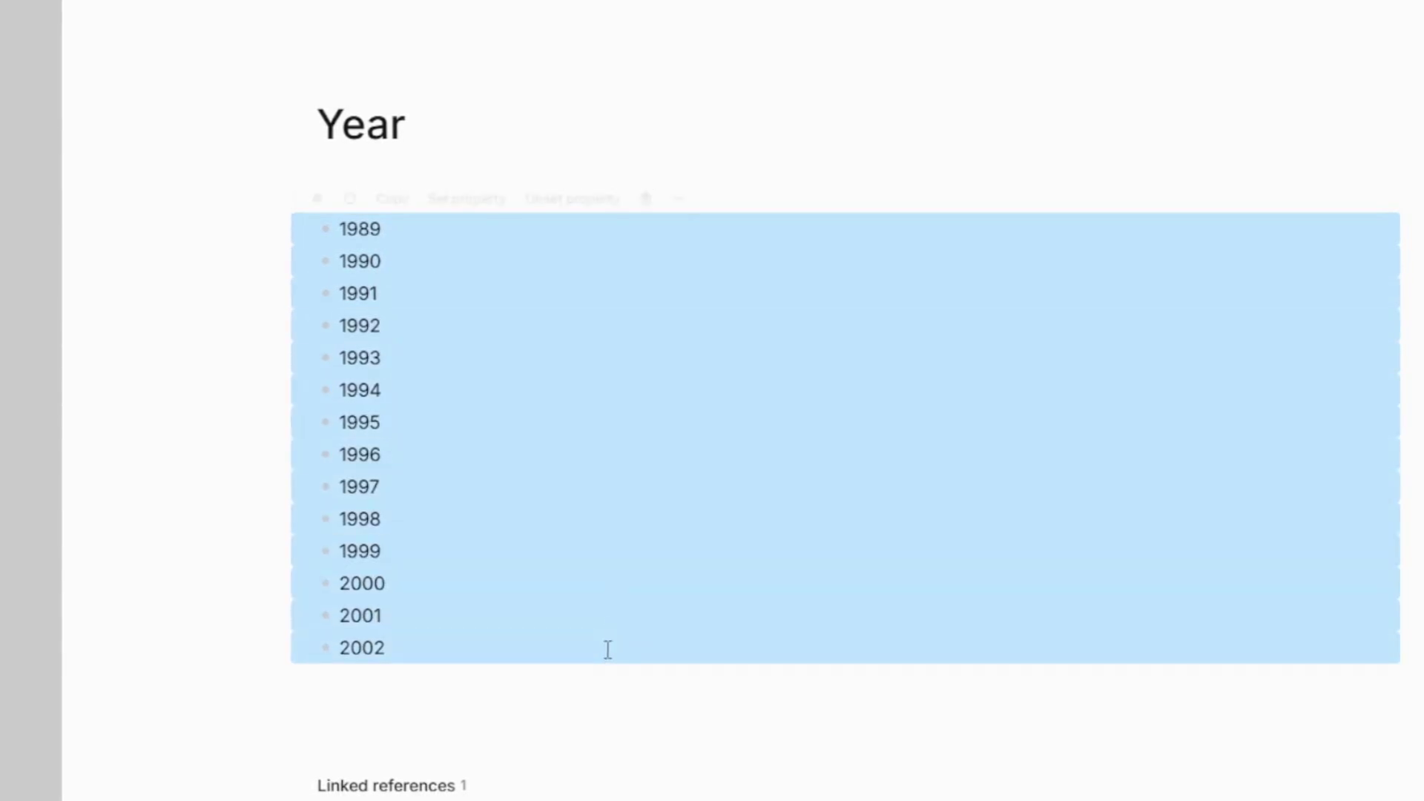
{"action": "left_click", "coordinate": [305, 194]}
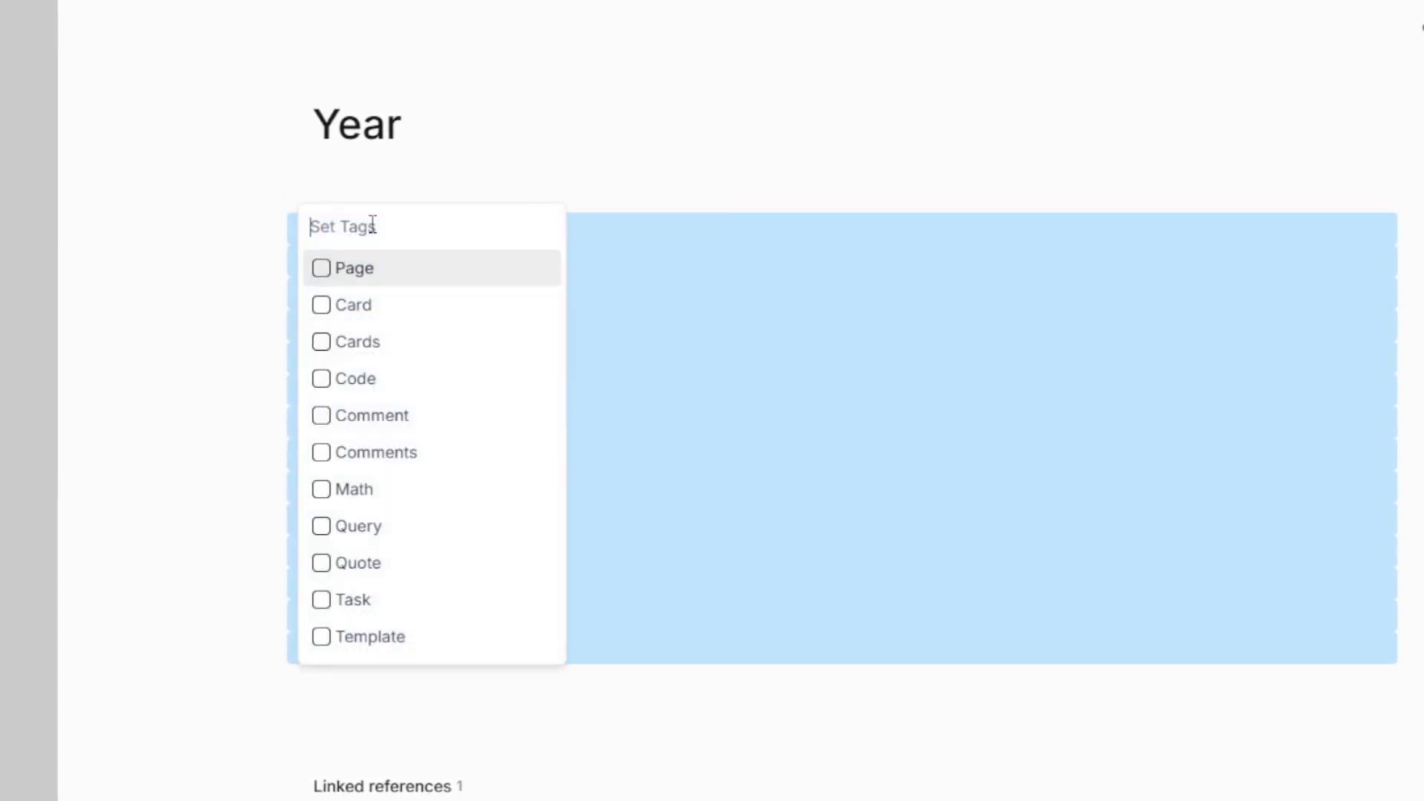
{"action": "type", "text": "year"}
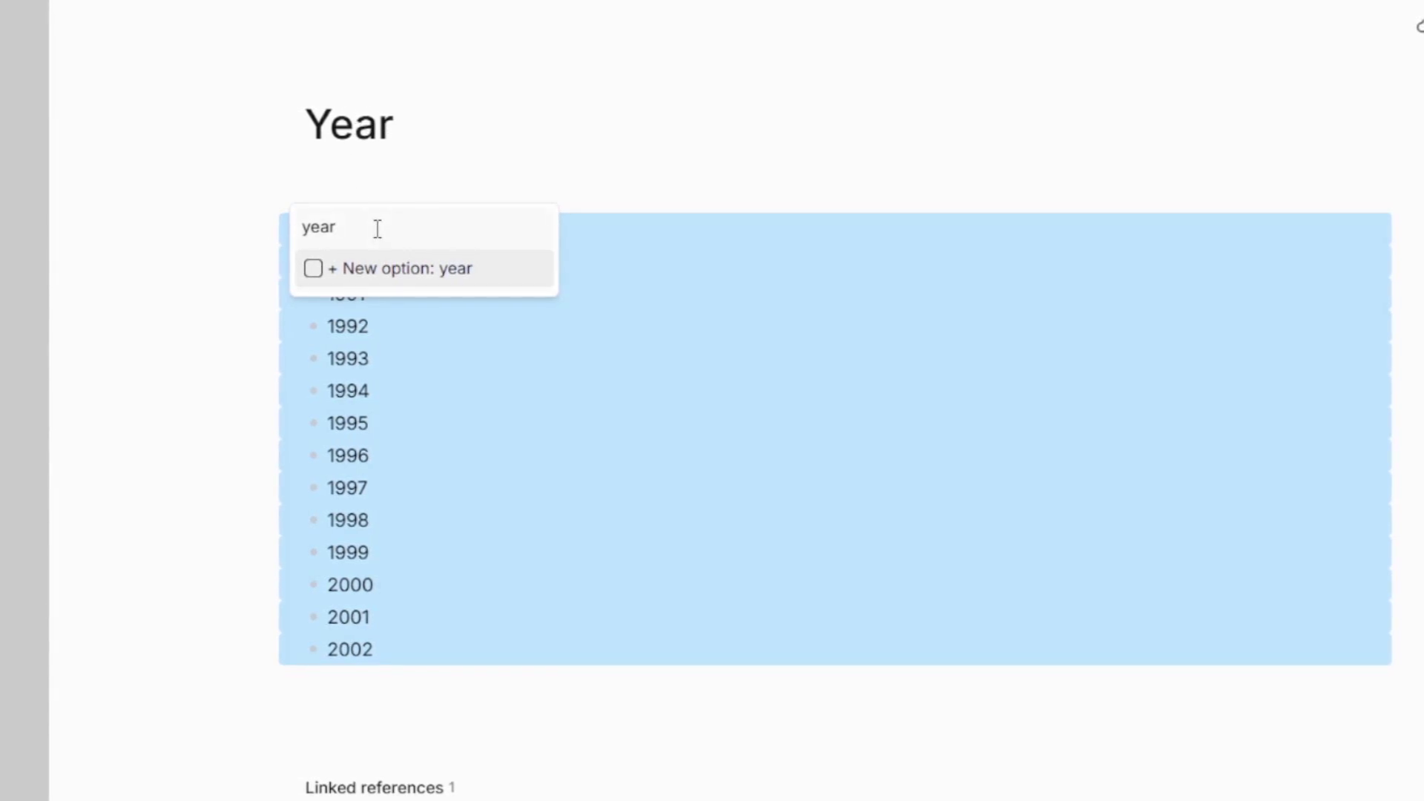
{"action": "left_click", "coordinate": [309, 274]}
{"action": "left_click", "coordinate": [72, 414]}
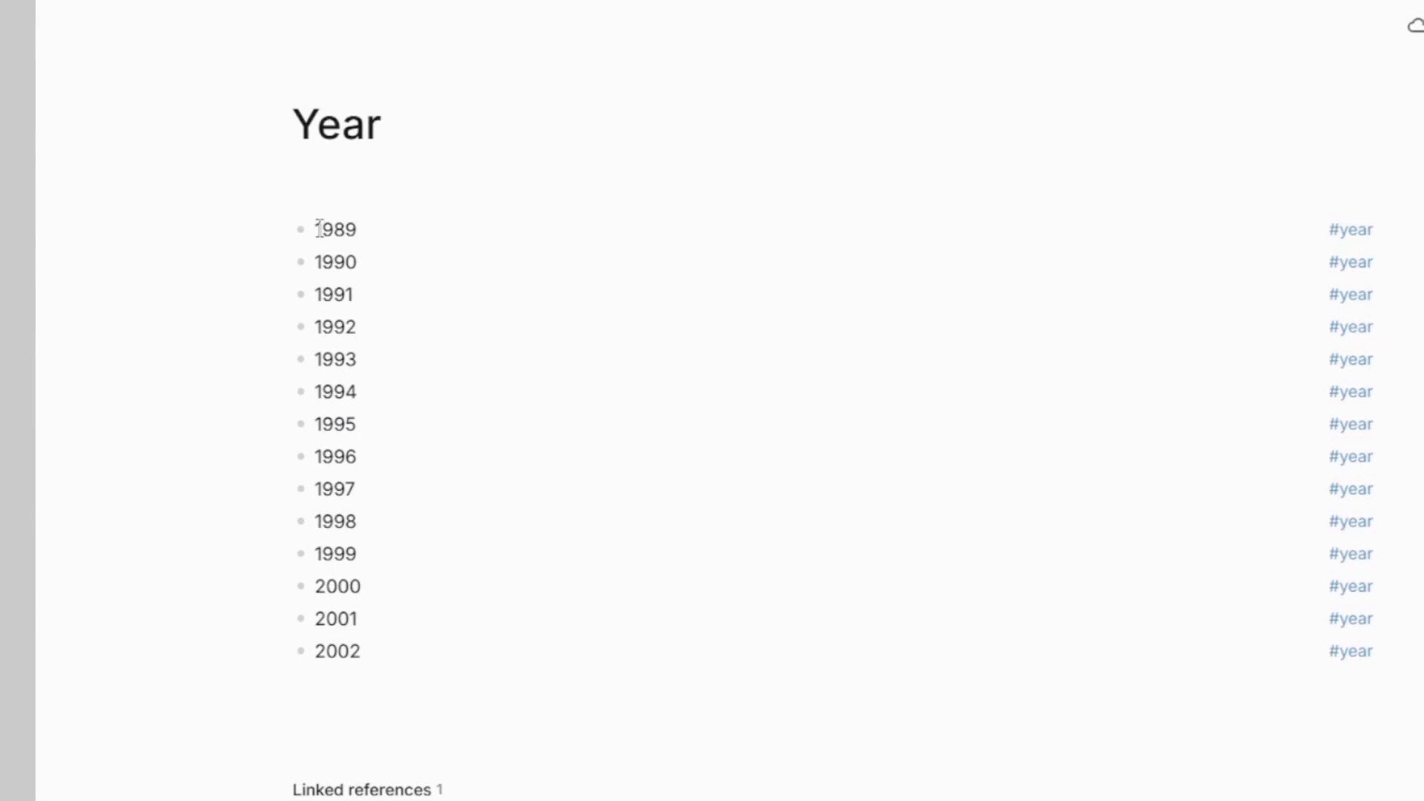
{"action": "left_click_drag", "start_coordinate": [318, 230], "coordinate": [344, 231]}
{"action": "left_click", "coordinate": [373, 236]}
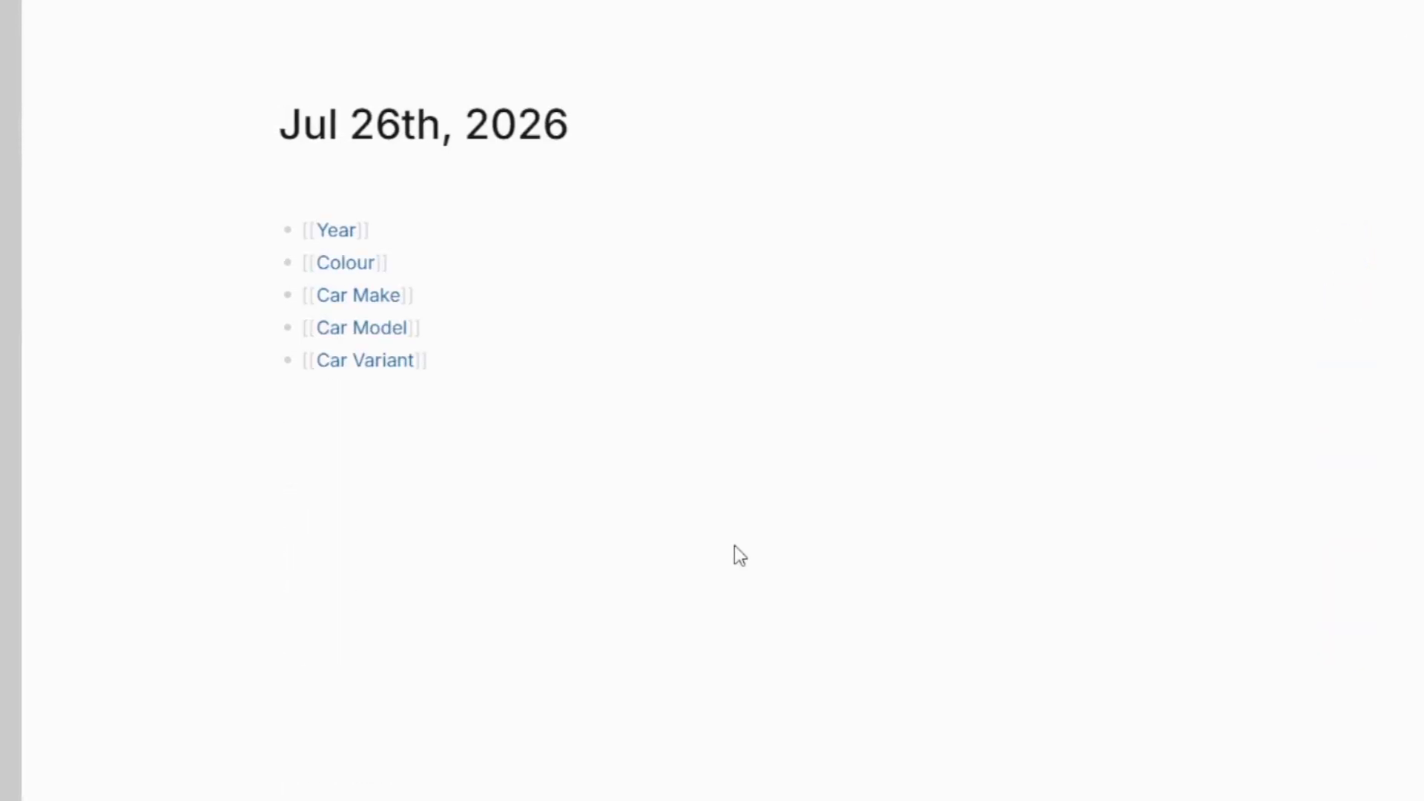
Step: Create a new tag called Car from the search so that its configuration opens
{"action": "key", "text": "ctrl+k"}
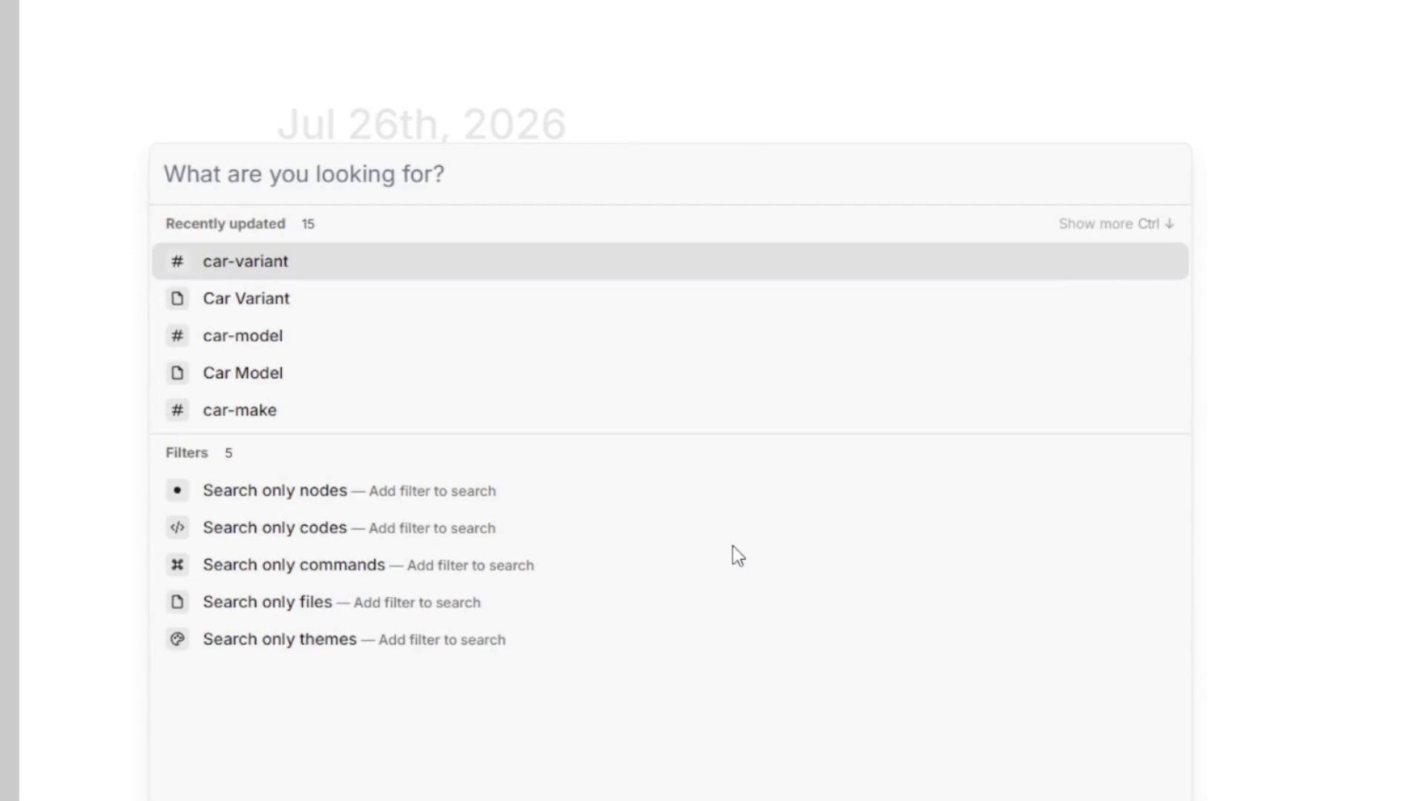
{"action": "type", "text": "#Car"}
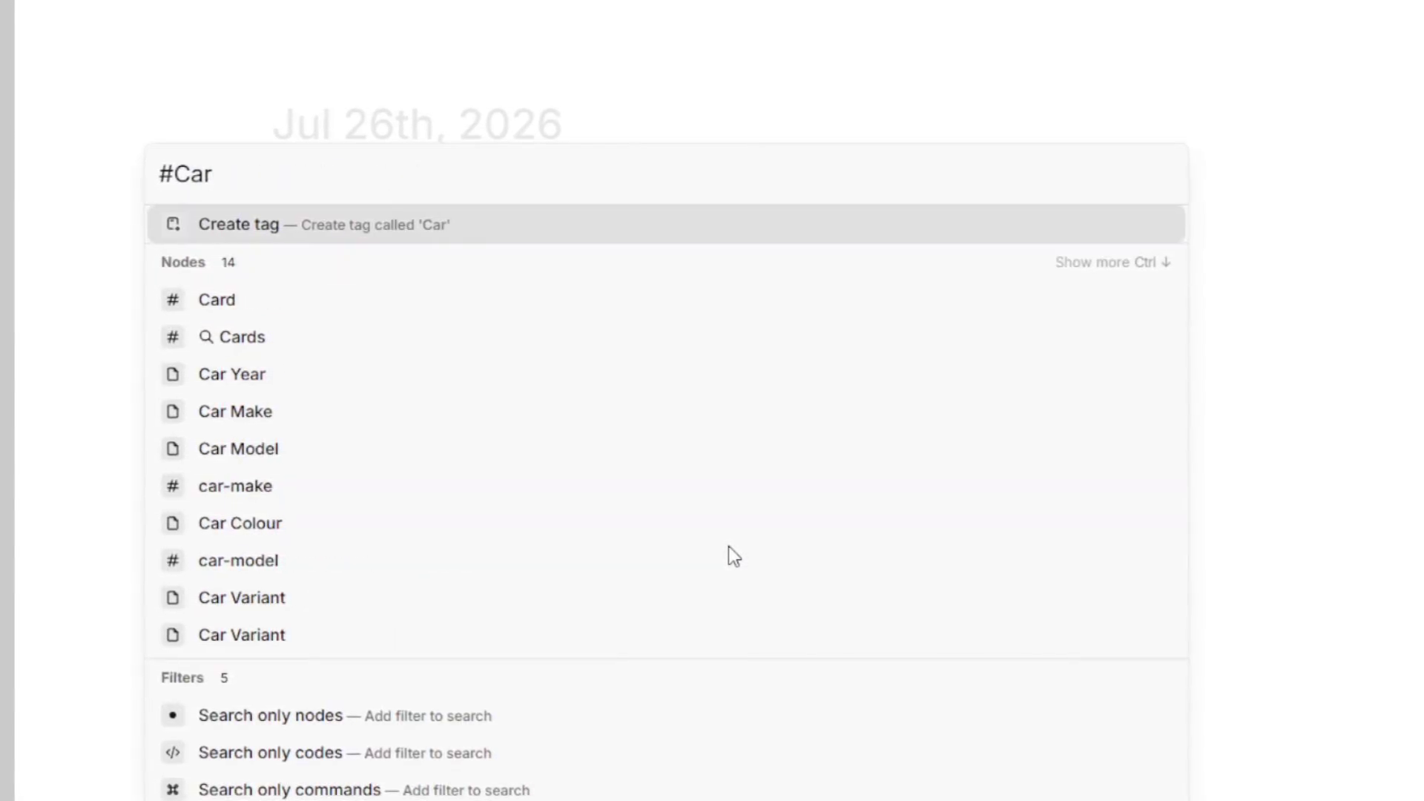
{"action": "key", "text": "Return"}
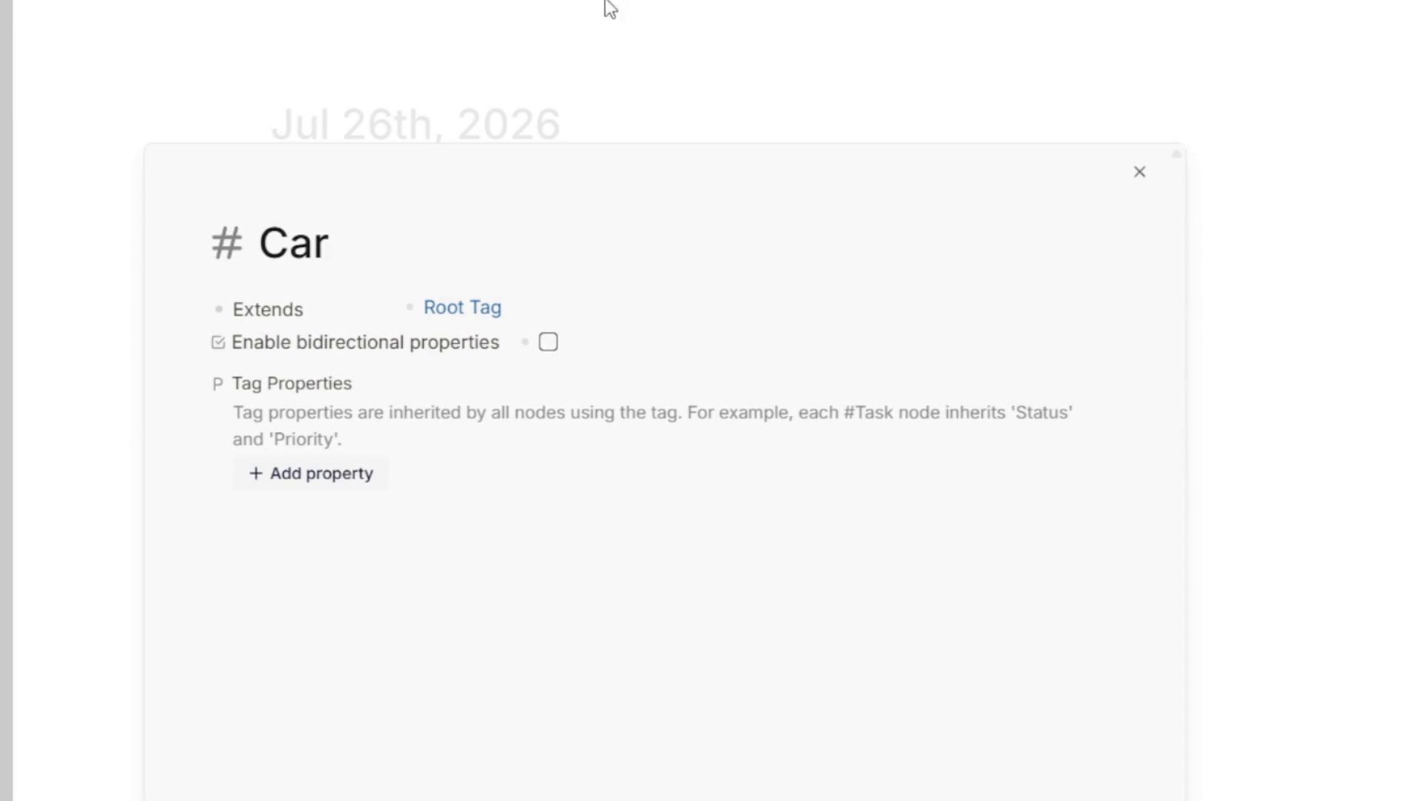
Step: Add a new year property of type Node to the Car tag and choose colour as its node tag
{"action": "left_click", "coordinate": [319, 475]}
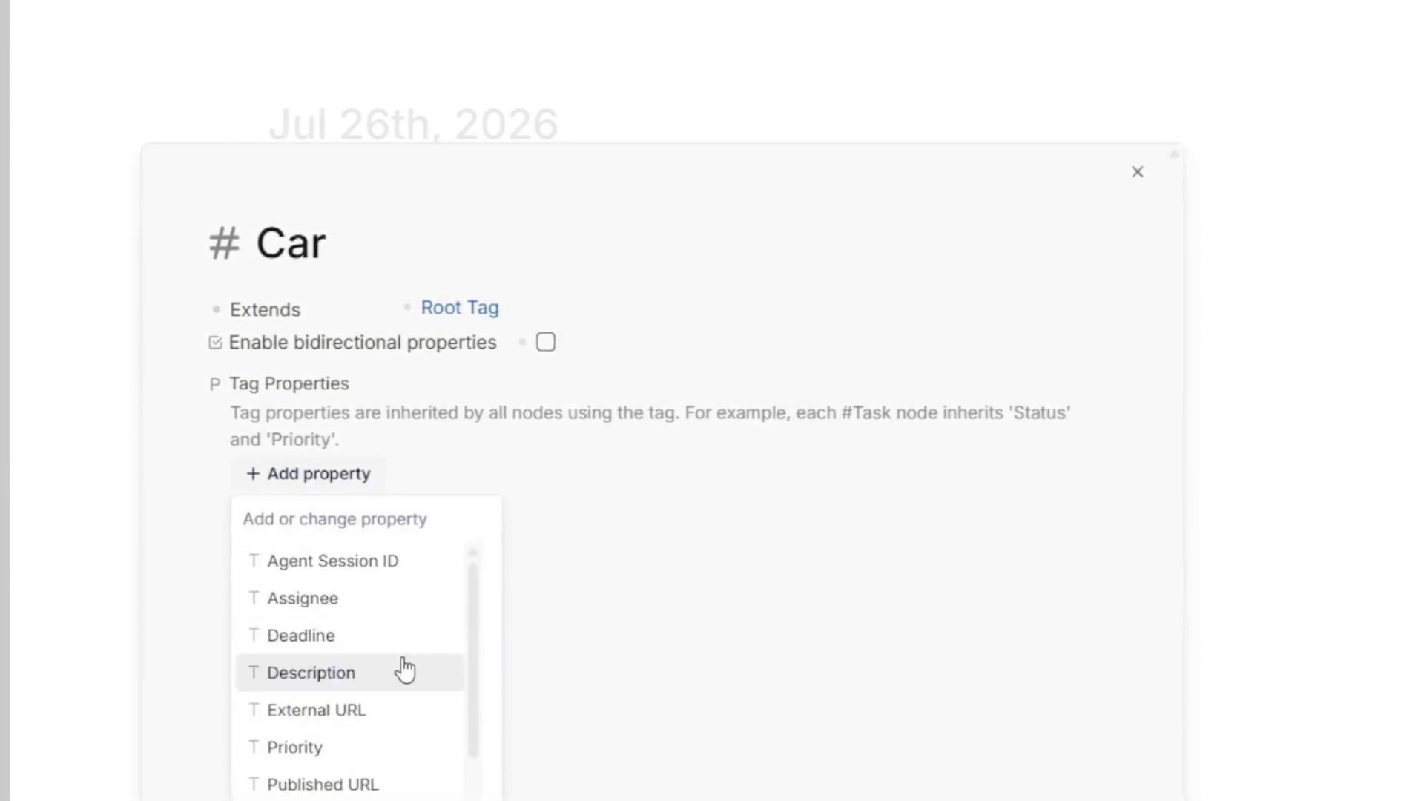
{"action": "type", "text": "year"}
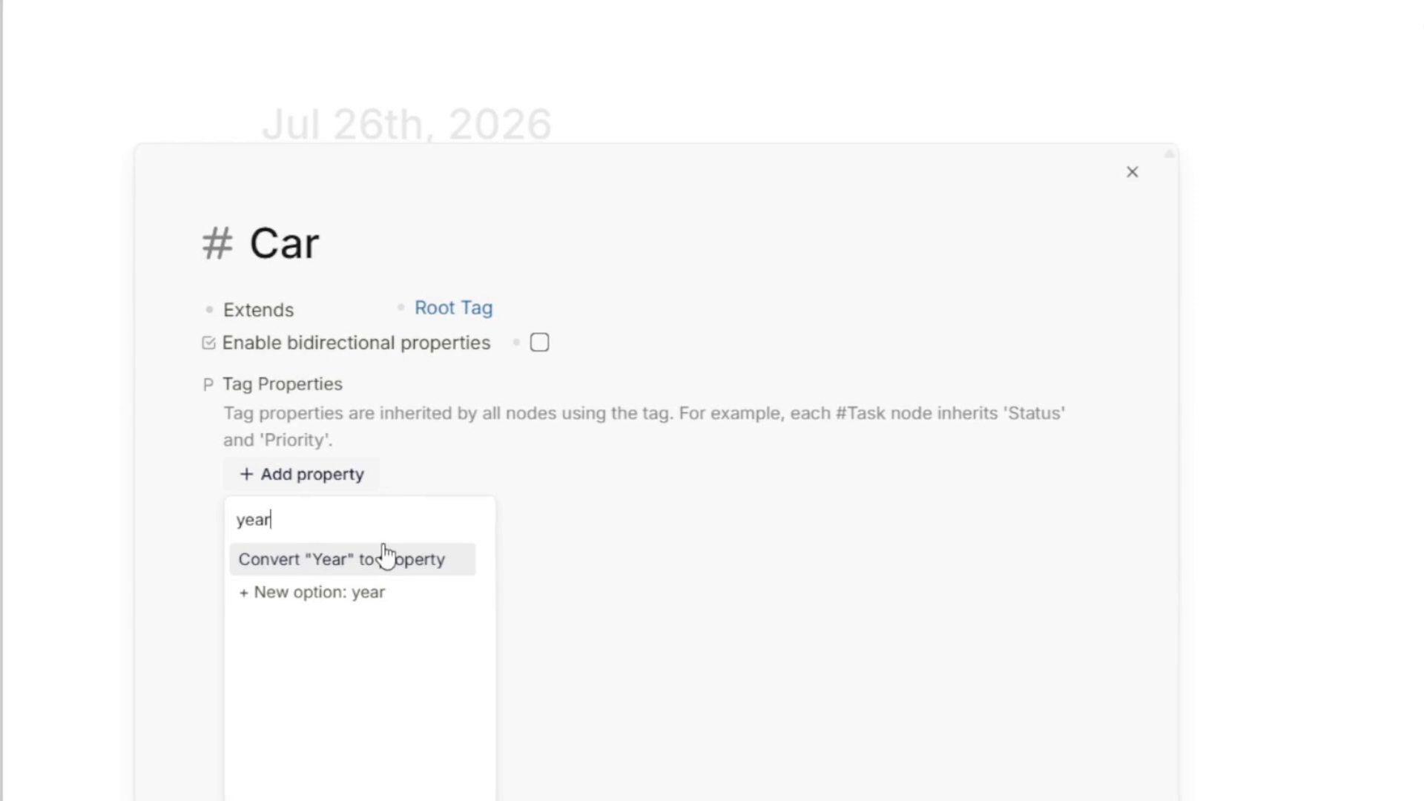
{"action": "left_click", "coordinate": [295, 598]}
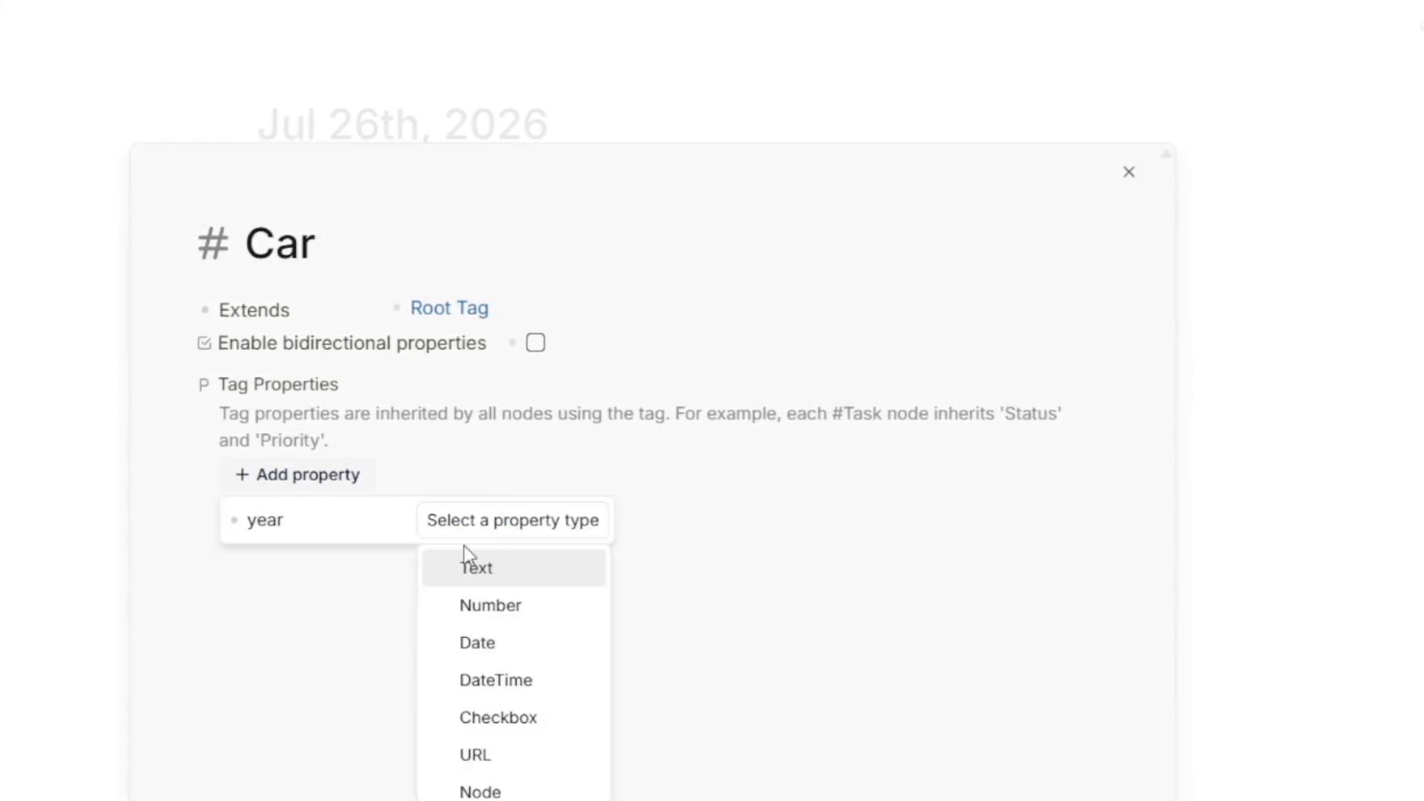
{"action": "left_click", "coordinate": [489, 791]}
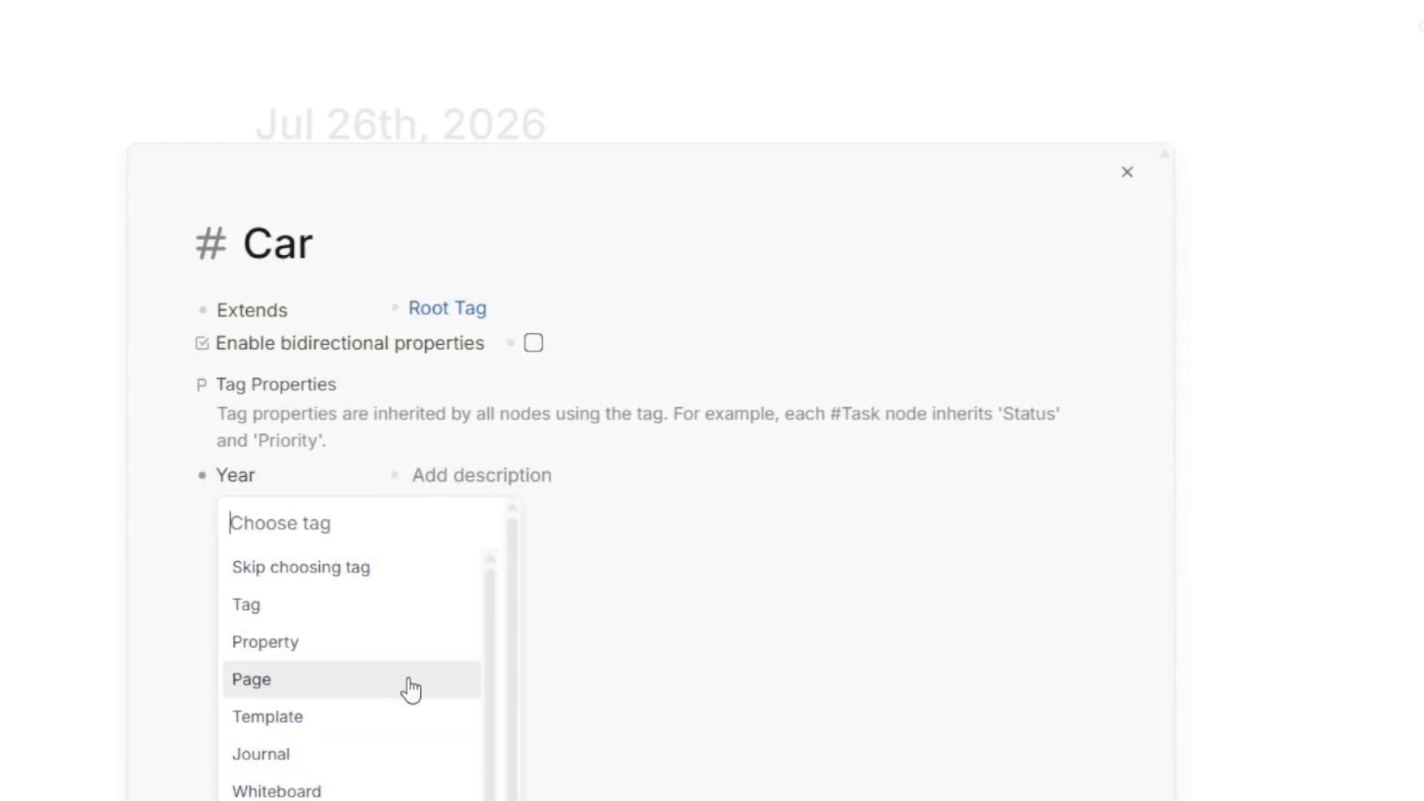
{"action": "type", "text": "colour"}
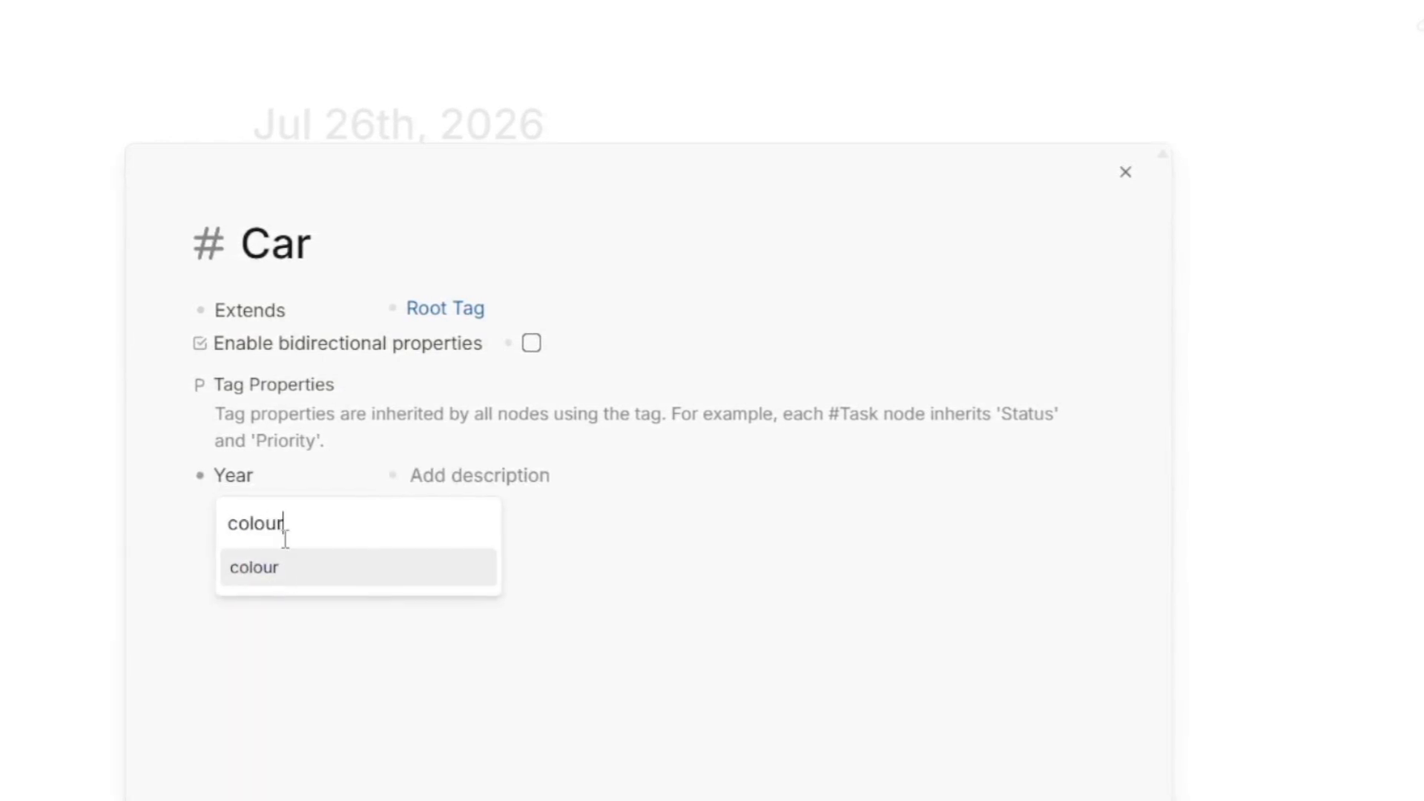
{"action": "left_click", "coordinate": [260, 574]}
{"action": "key", "text": "Escape"}
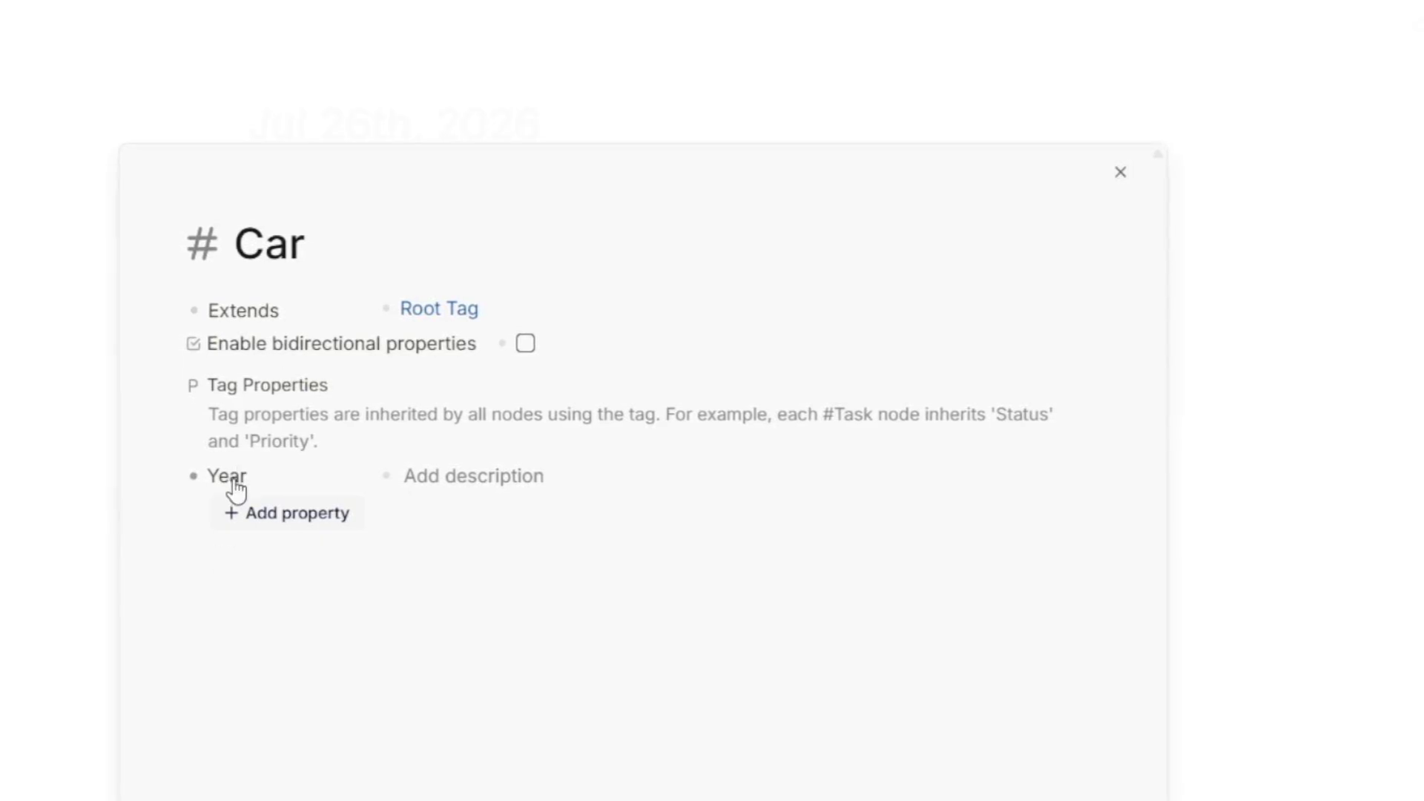
Step: Open the Year property, return to the Car tag's configuration and start adding another tag property
{"action": "left_click", "coordinate": [233, 484]}
{"action": "mouse_move", "coordinate": [344, 652]}
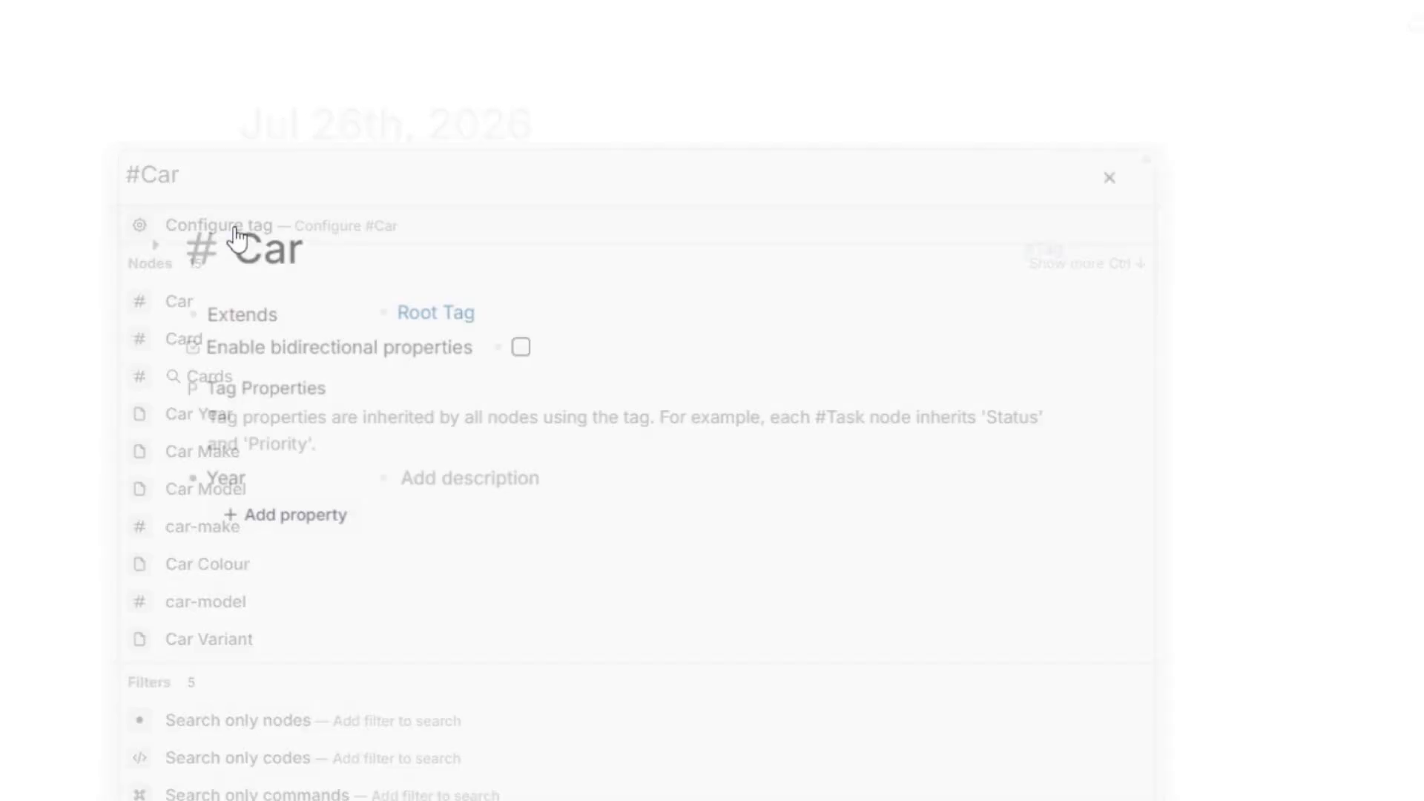
{"action": "mouse_move", "coordinate": [308, 202]}
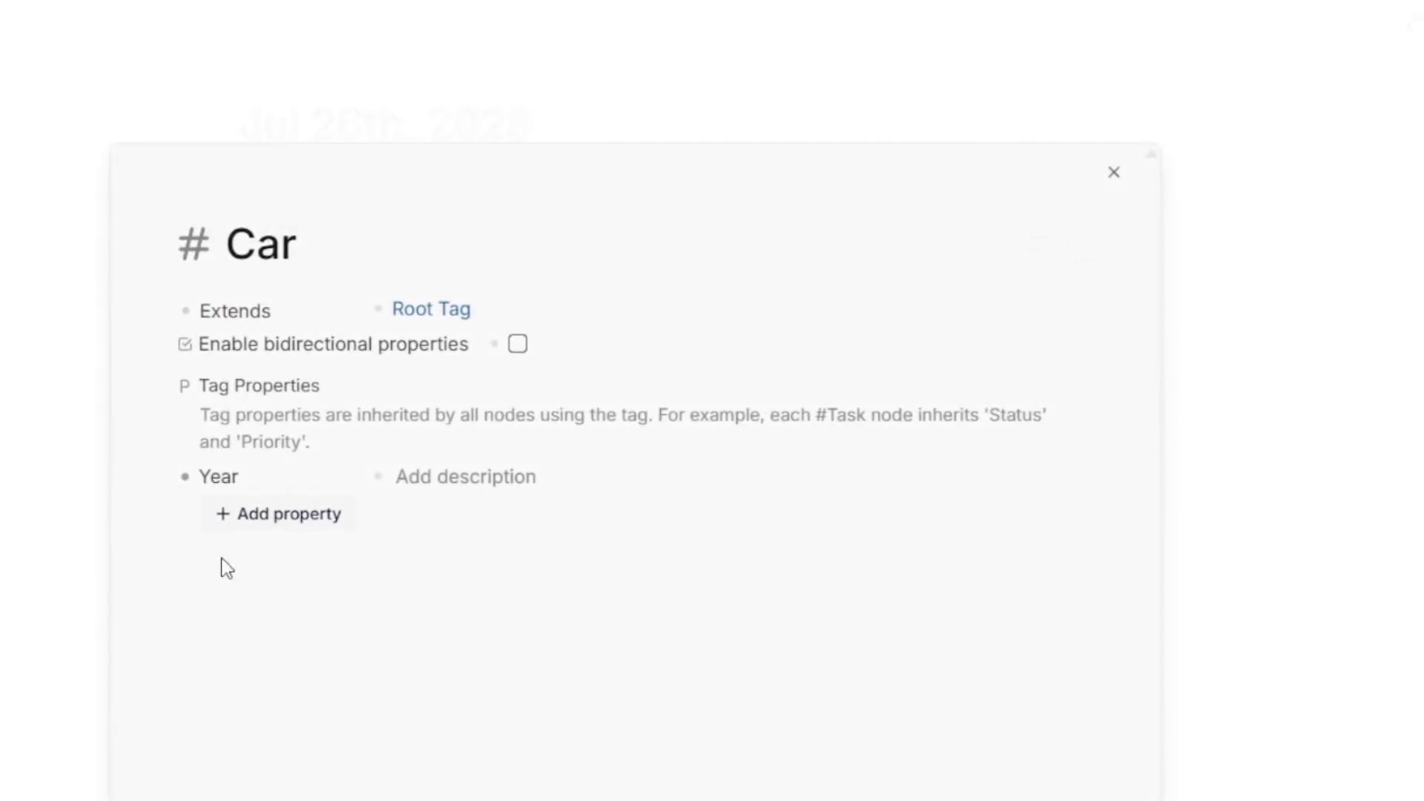
{"action": "left_click", "coordinate": [275, 524]}
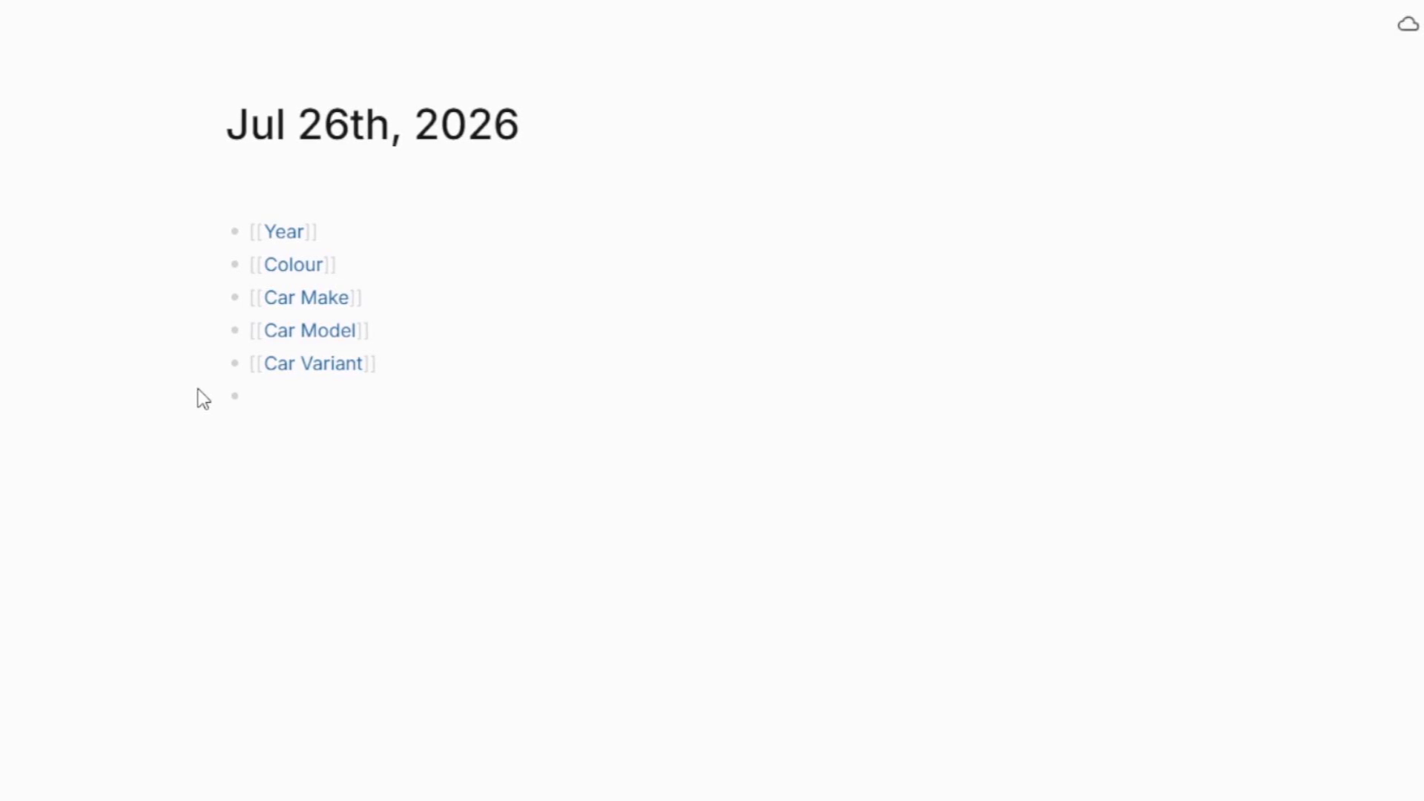
Step: Write the journal block "Just remembered my favourite car is the" ending with a link to a new Skyline R32 page tagged Car
{"action": "type", "text": "Just remem"}
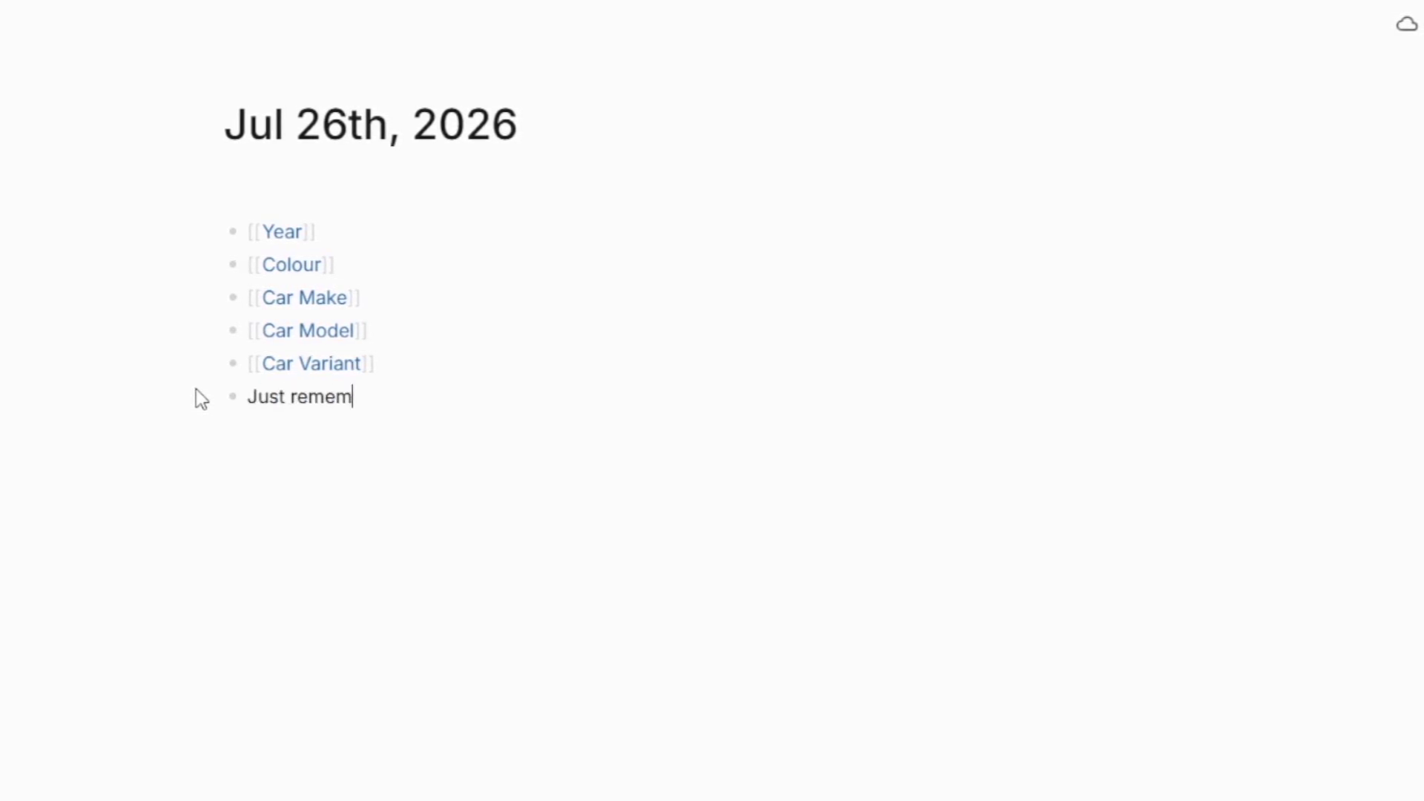
{"action": "type", "text": "bered my fav"}
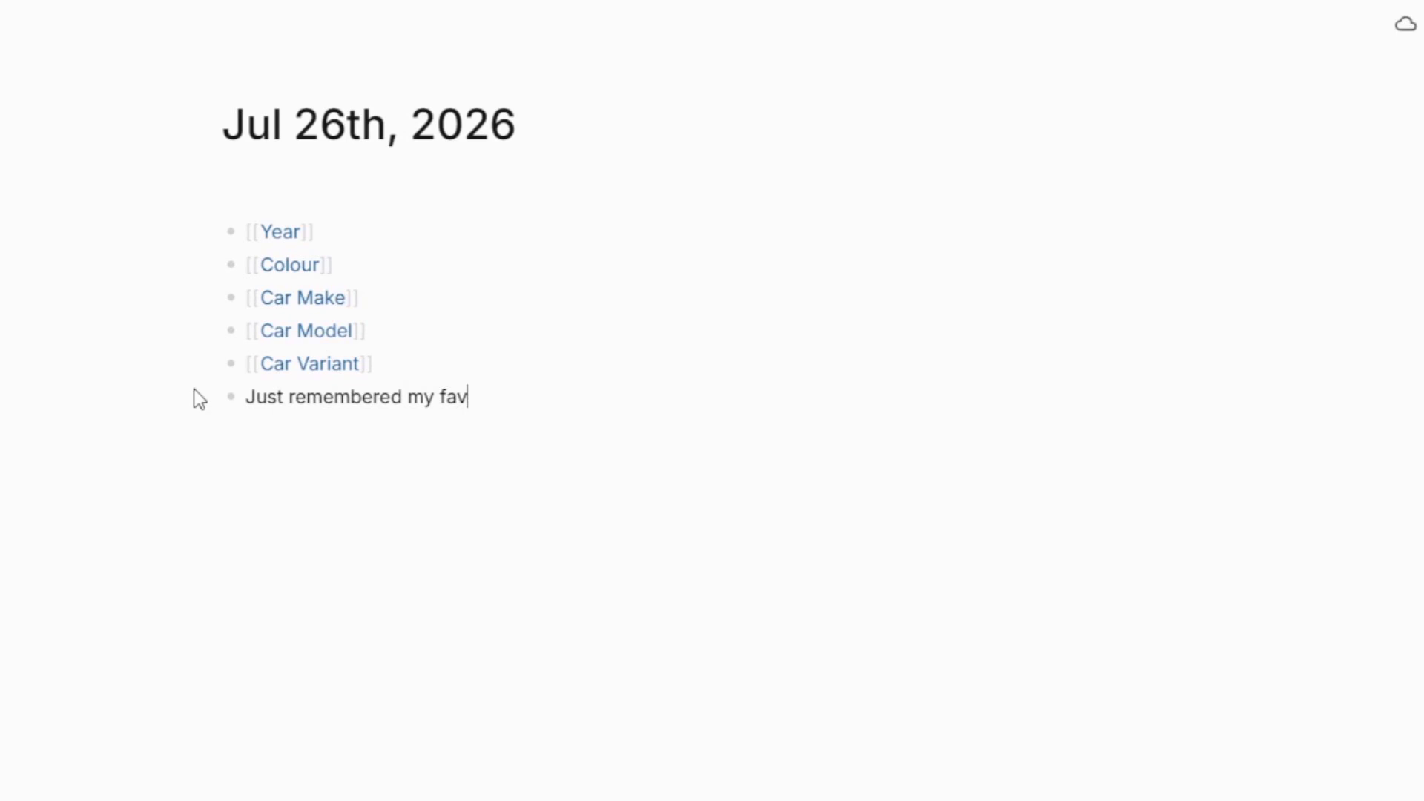
{"action": "type", "text": "ourite car is"}
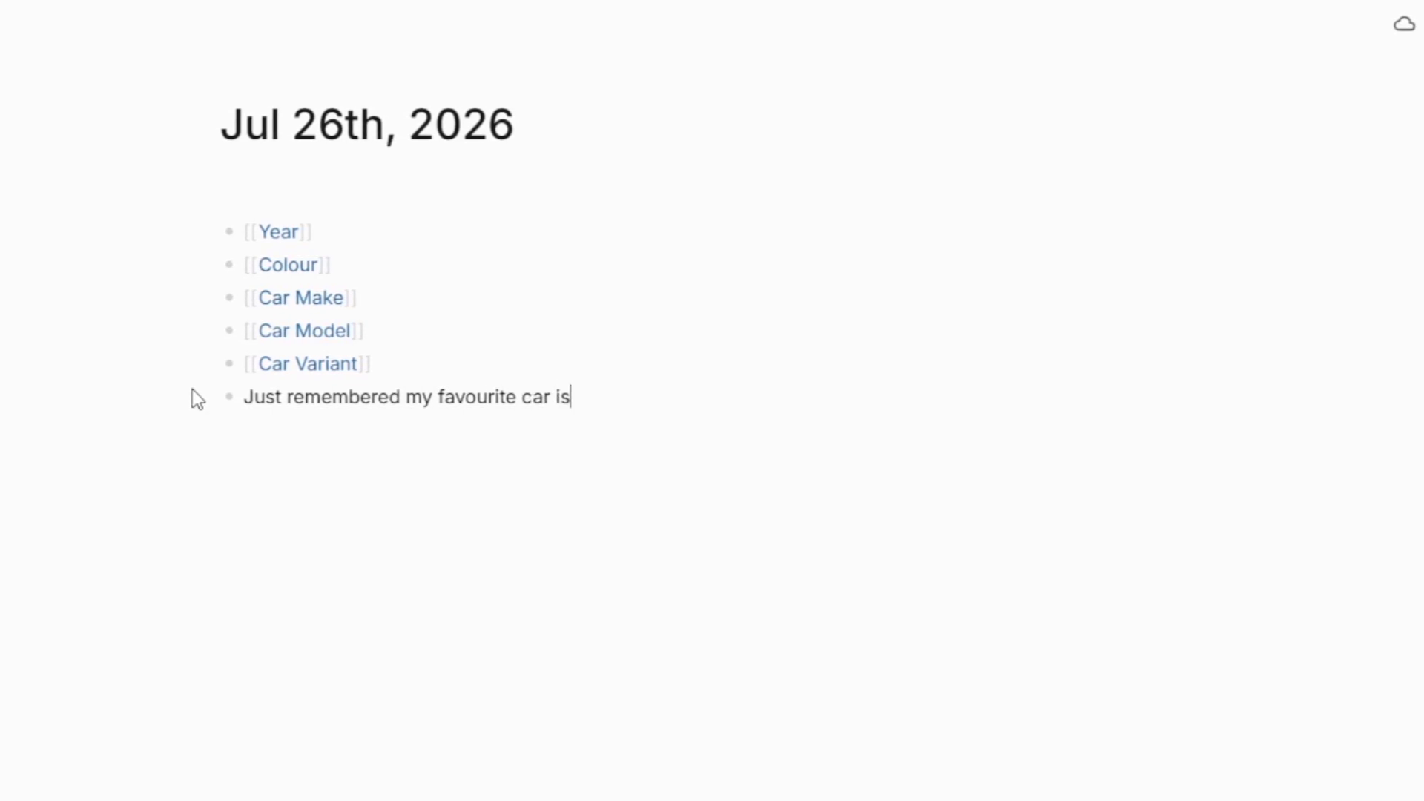
{"action": "type", "text": " the [[Skyli"}
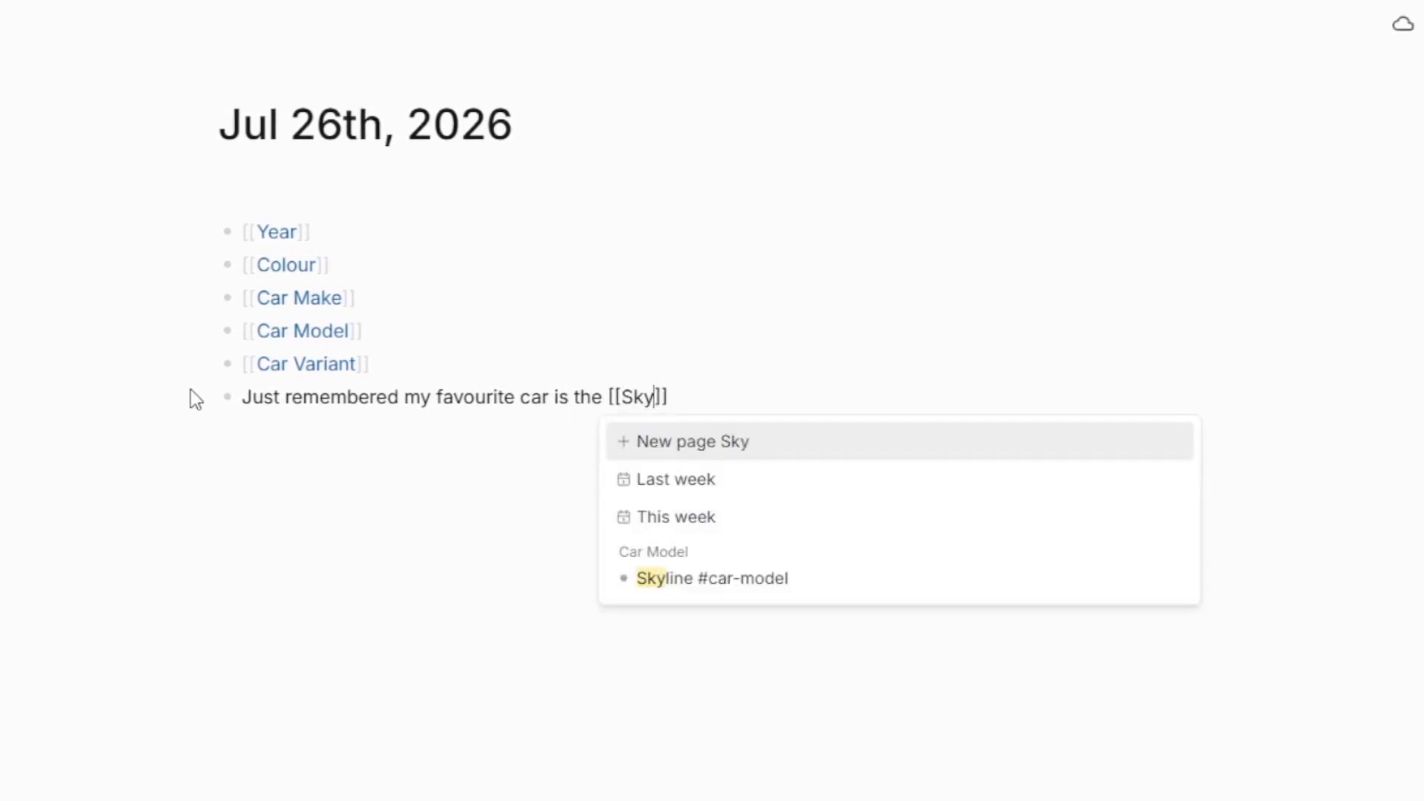
{"action": "type", "text": "ne R32"}
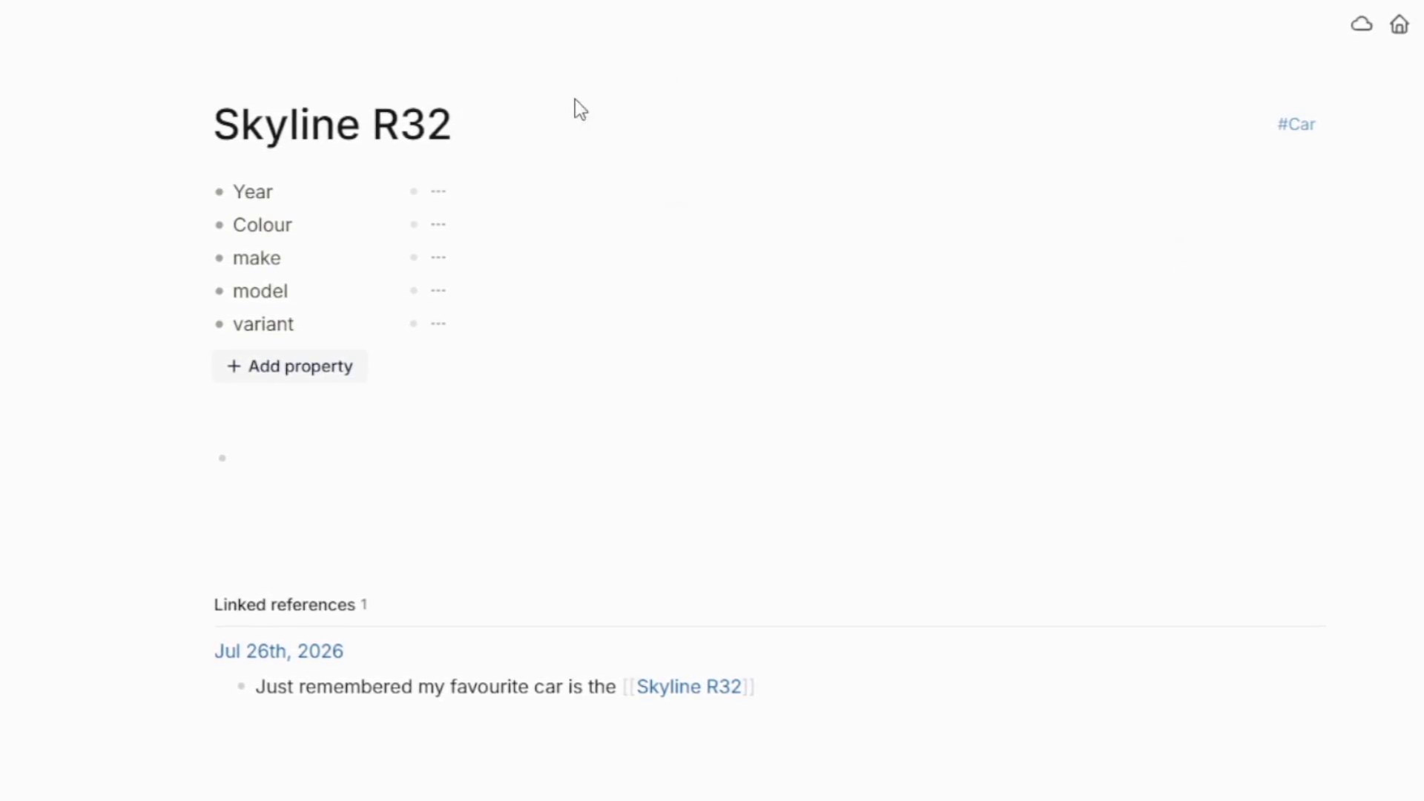
Step: Change the Year property's node tag to year on the Skyline R32 page and close its configuration
{"action": "left_click", "coordinate": [448, 201]}
{"action": "mouse_move", "coordinate": [407, 375]}
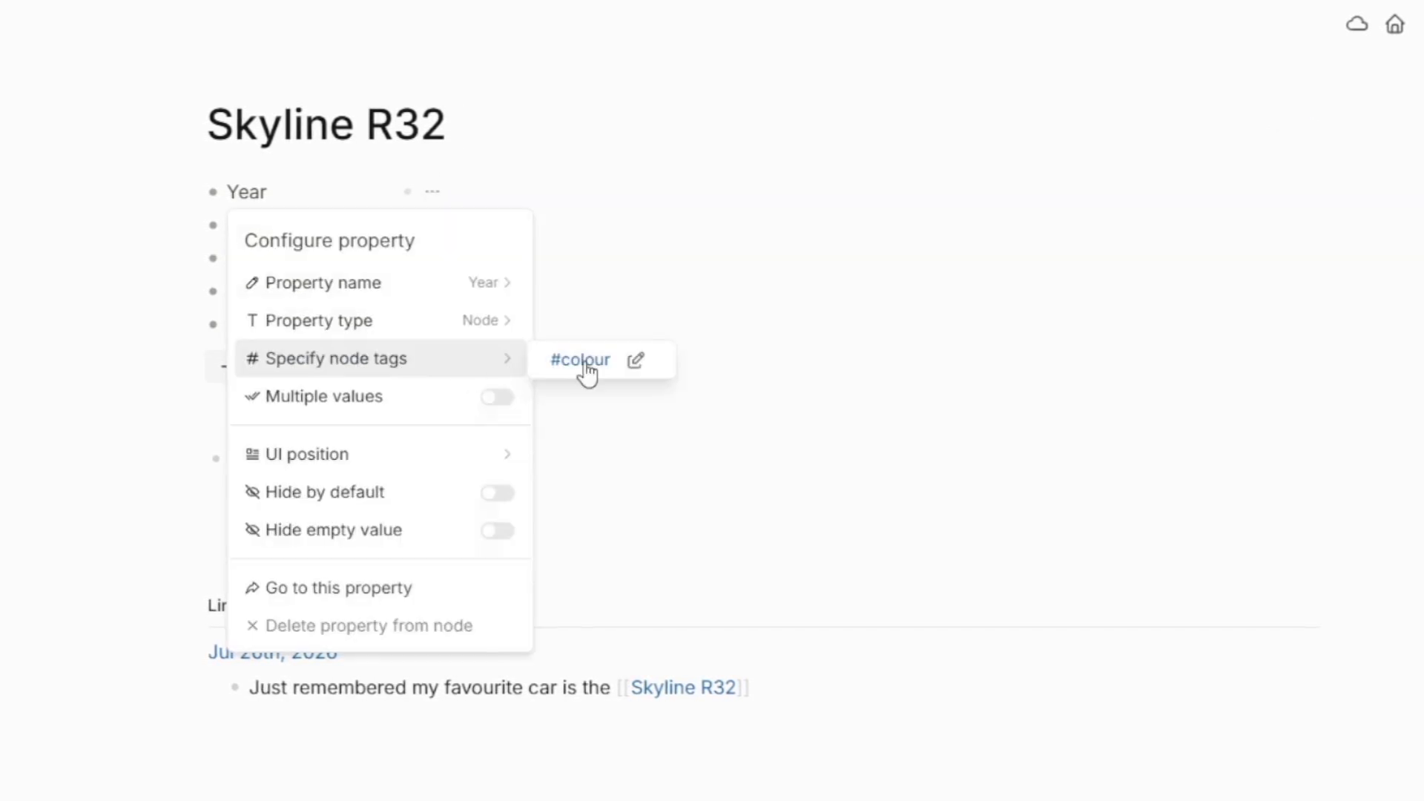
{"action": "left_click", "coordinate": [636, 363]}
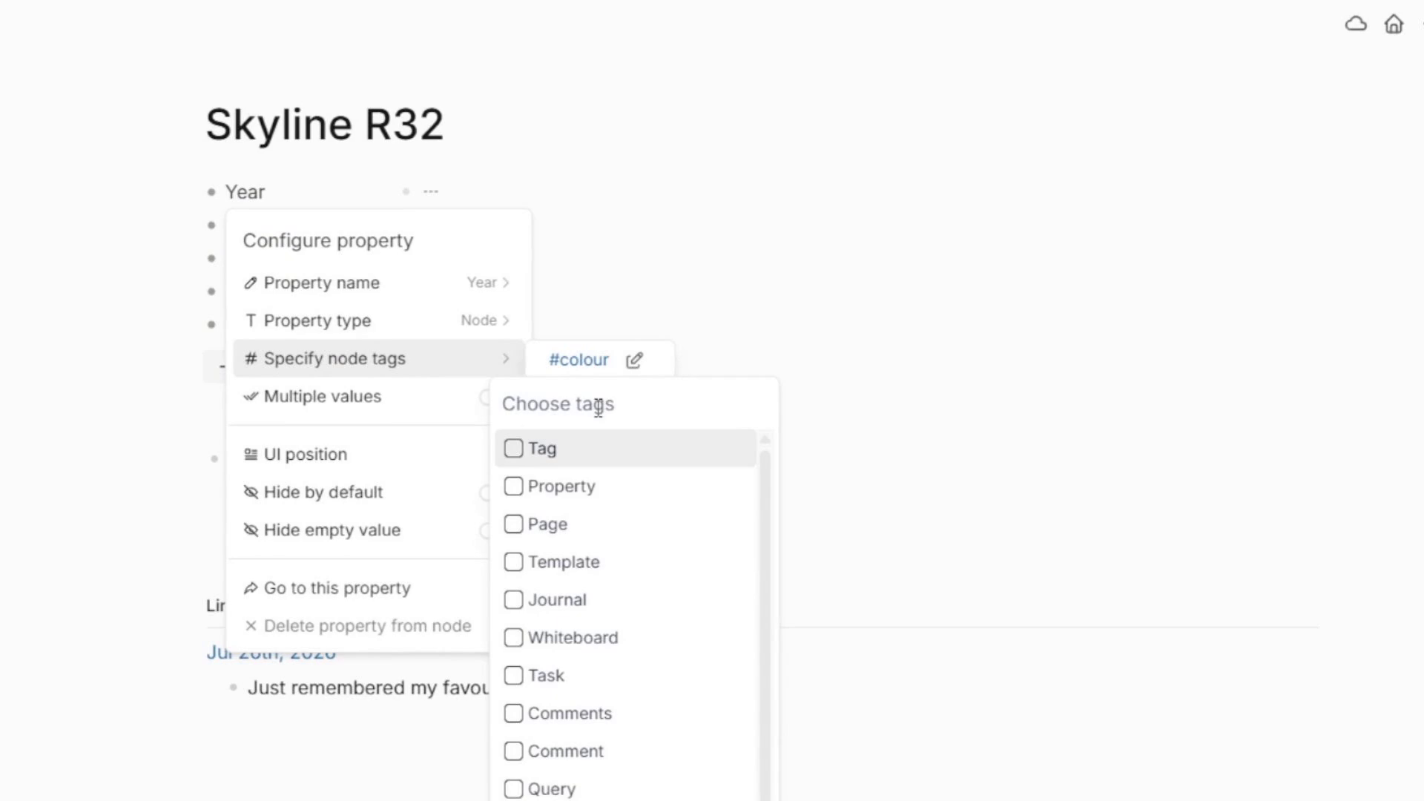
{"action": "scroll", "coordinate": [627, 620], "scroll_direction": "down", "scroll_amount": 2}
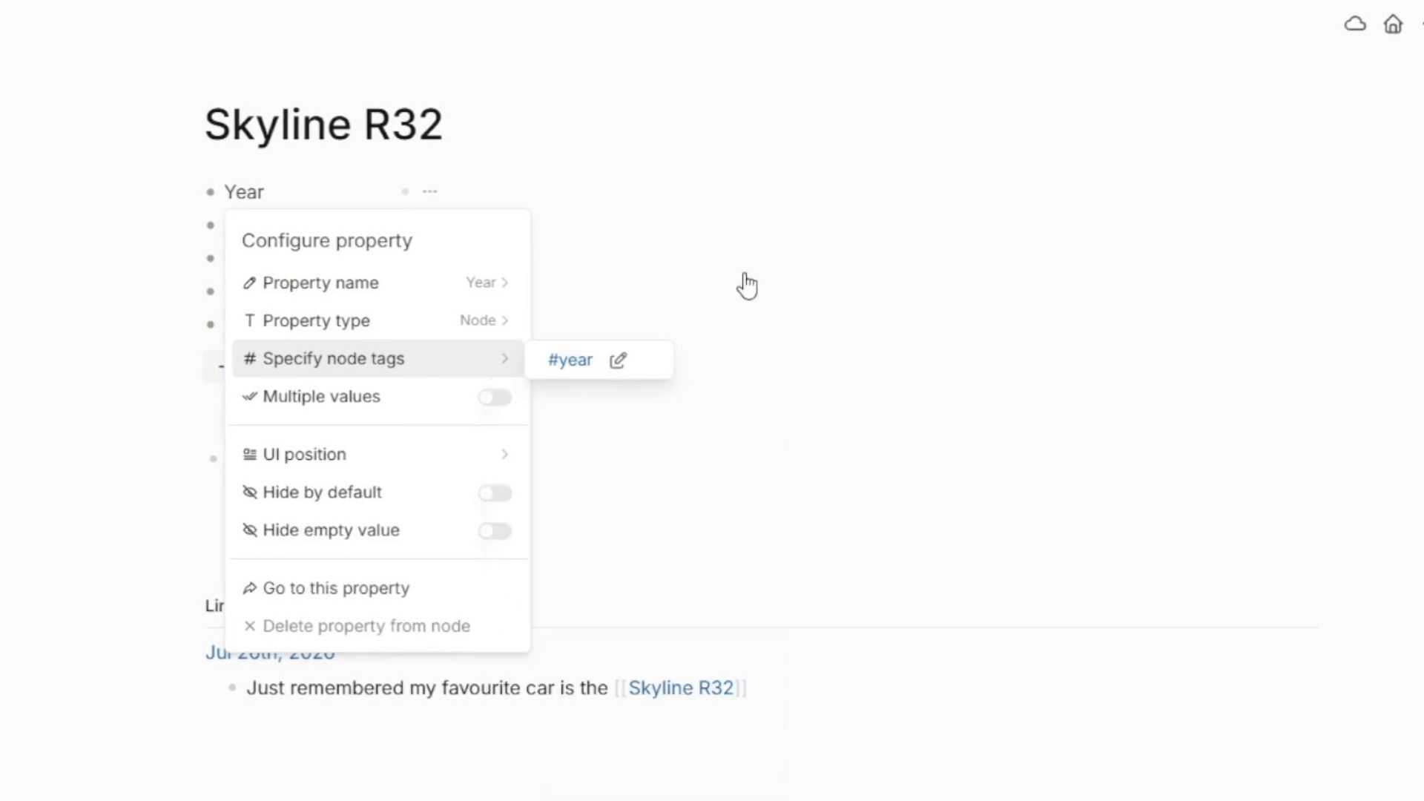
{"action": "left_click", "coordinate": [98, 360]}
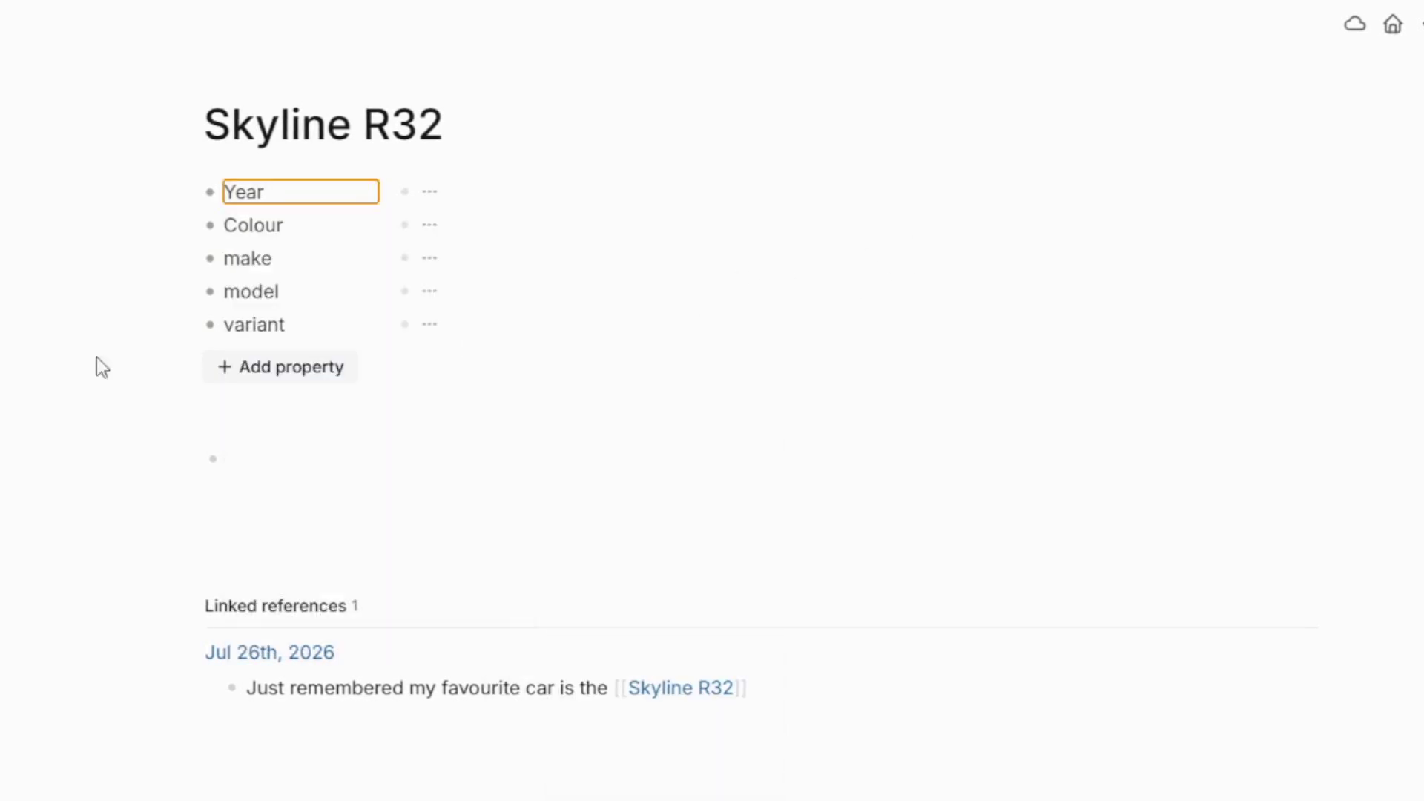
Step: Set the Year property of the Skyline R32 page to 1992
{"action": "left_click", "coordinate": [454, 193]}
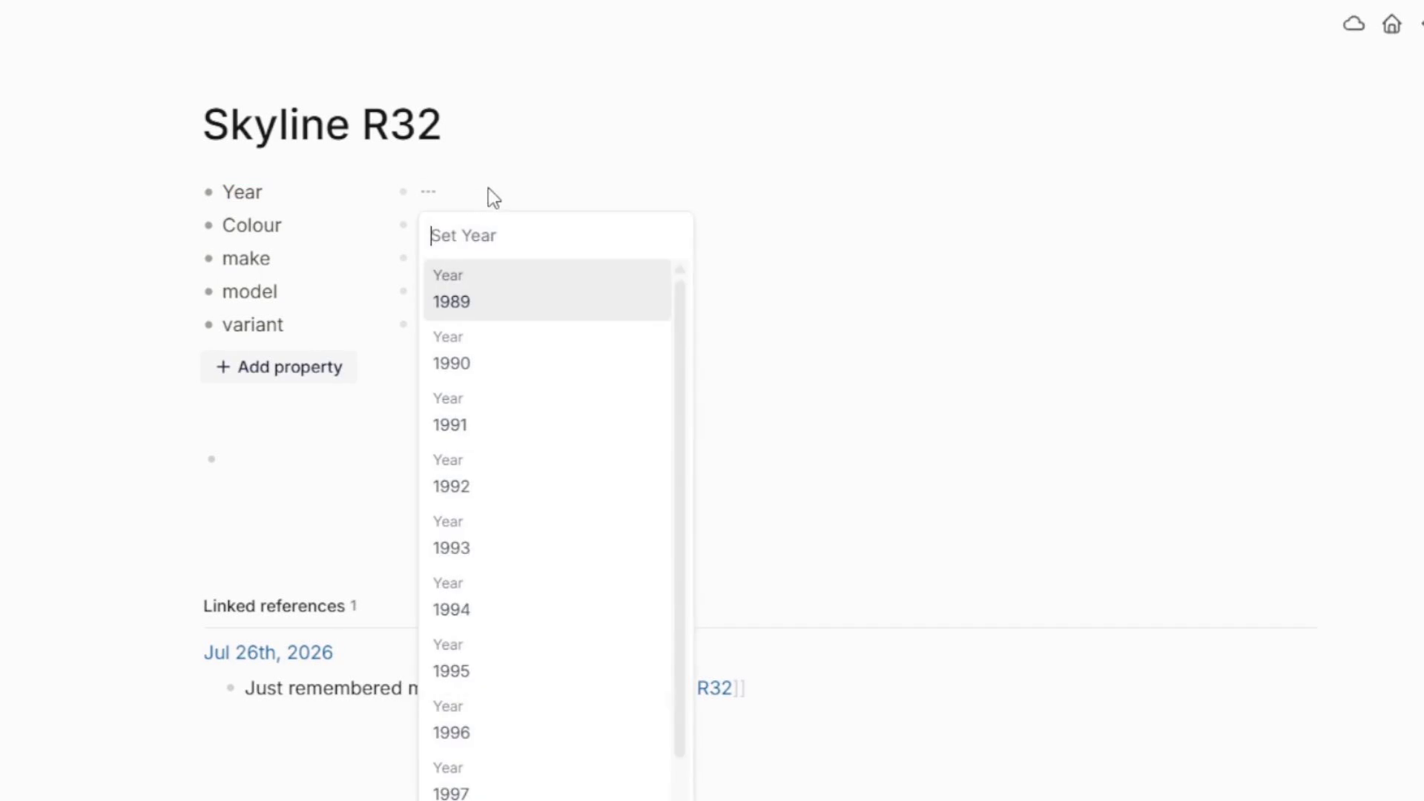
{"action": "scroll", "coordinate": [534, 667], "scroll_direction": "down", "scroll_amount": 2}
{"action": "scroll", "coordinate": [533, 668], "scroll_direction": "up", "scroll_amount": 2}
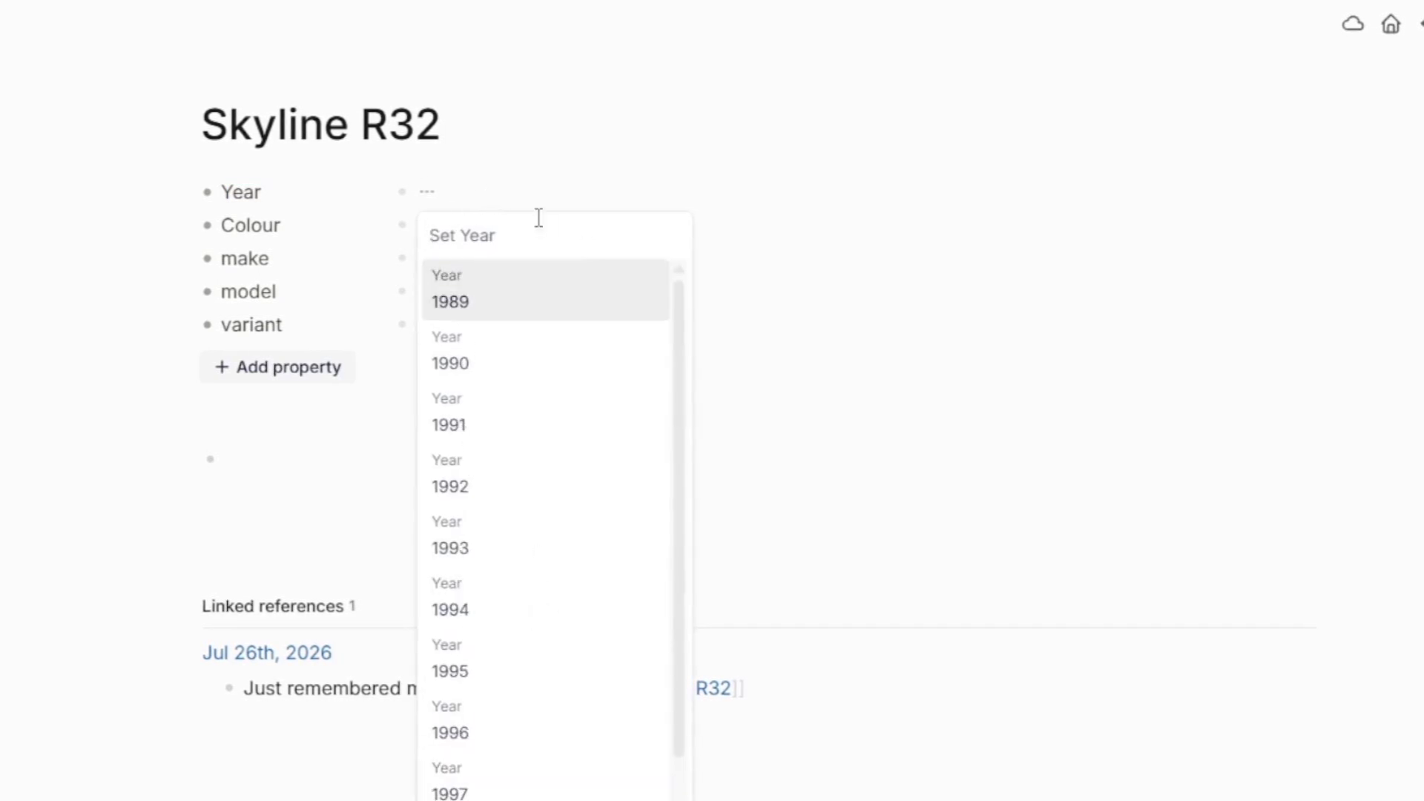
{"action": "left_click", "coordinate": [518, 490]}
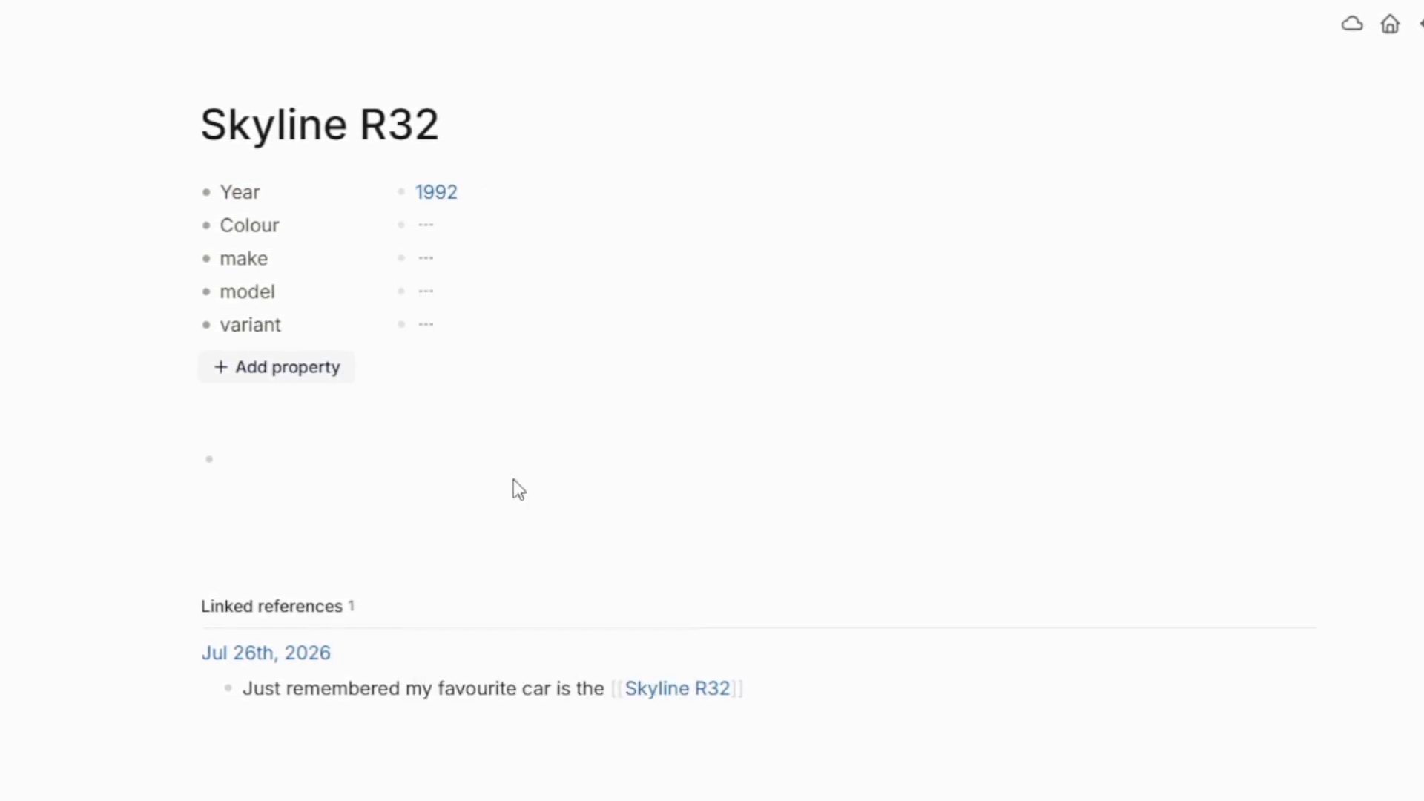
Step: Set the Skyline R32 page's Colour to Gunmetal Grey and its make to Nissan
{"action": "left_click", "coordinate": [449, 233]}
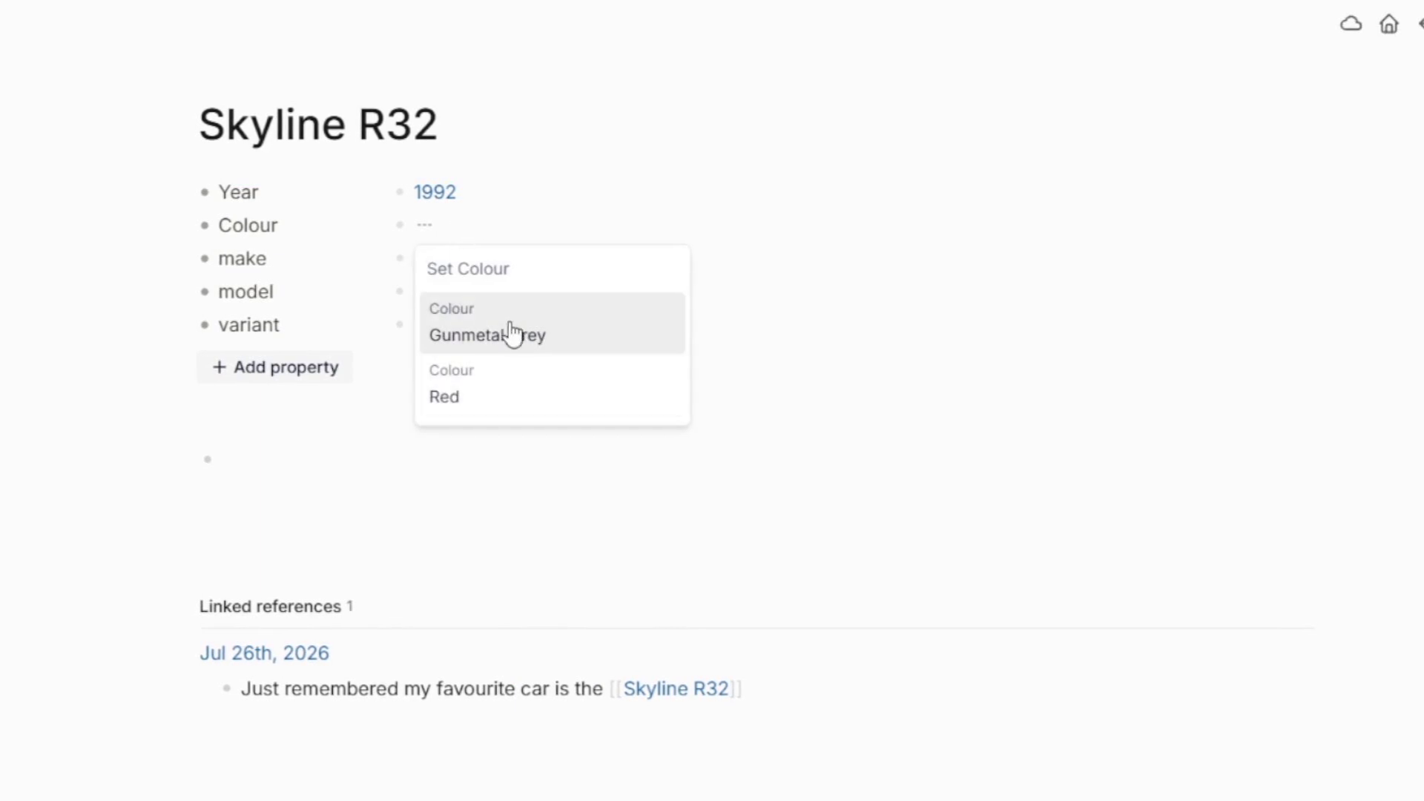
{"action": "left_click", "coordinate": [493, 338]}
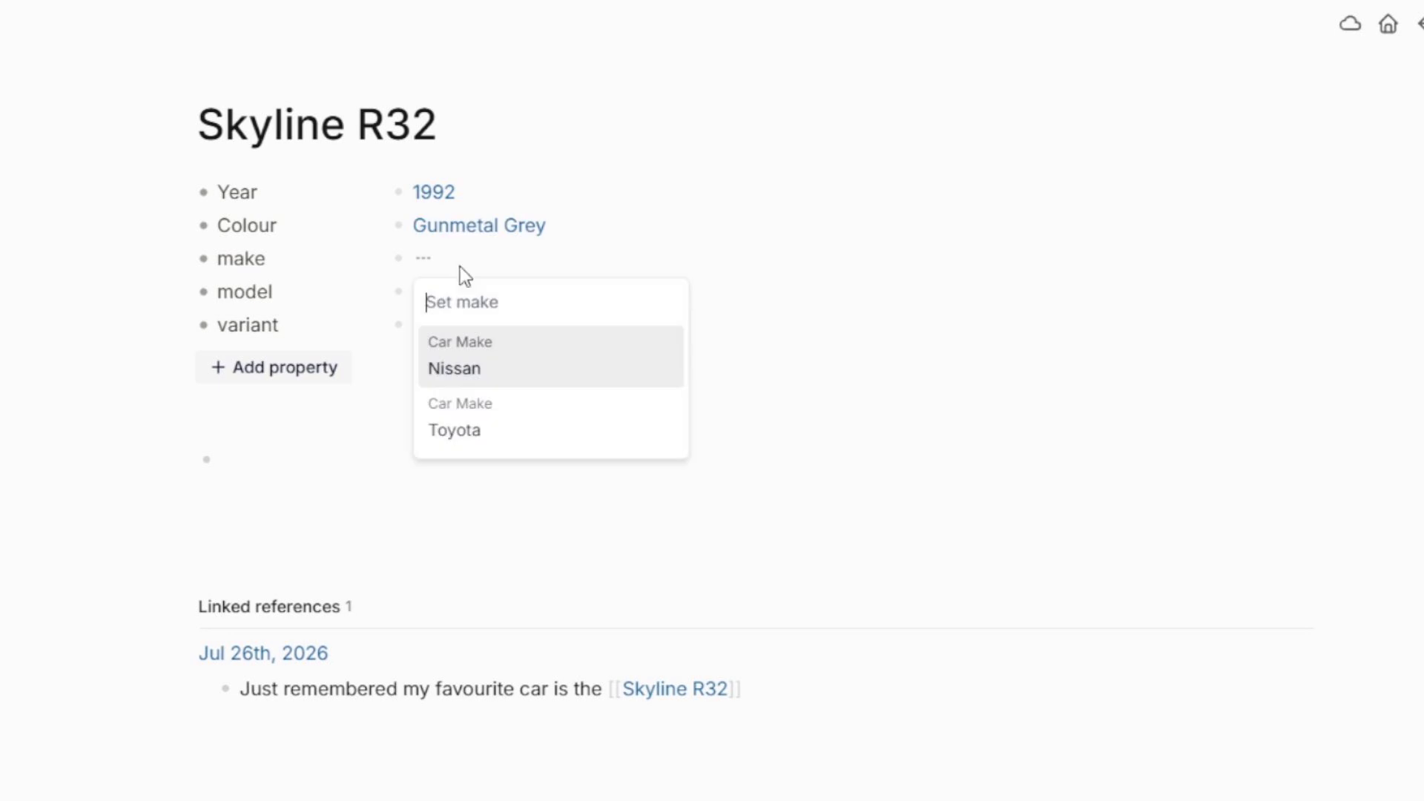
{"action": "left_click", "coordinate": [470, 371]}
Step: Set the Skyline R32 page's model to Skyline and its variant to GT-R
{"action": "left_click", "coordinate": [461, 296]}
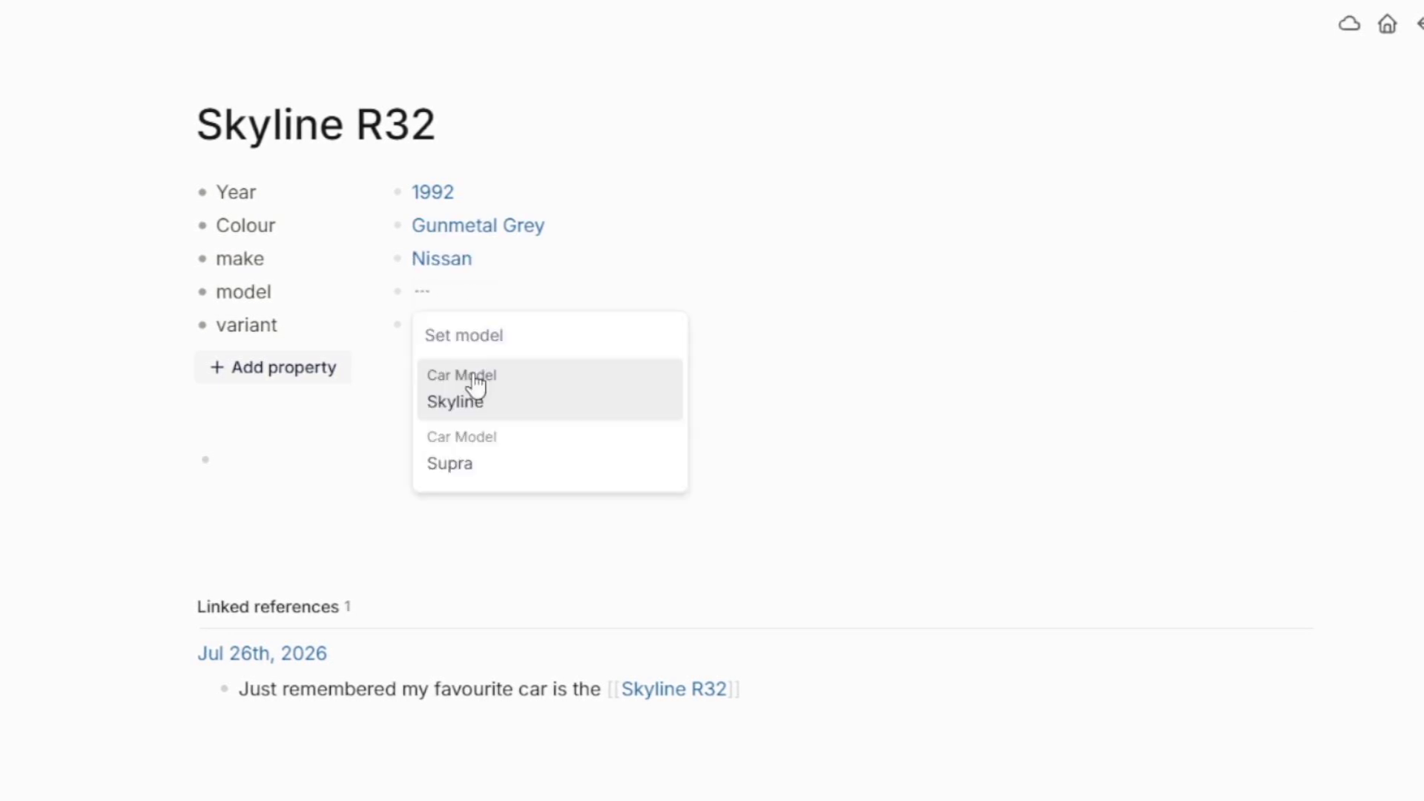
{"action": "left_click", "coordinate": [476, 396]}
{"action": "left_click", "coordinate": [463, 328]}
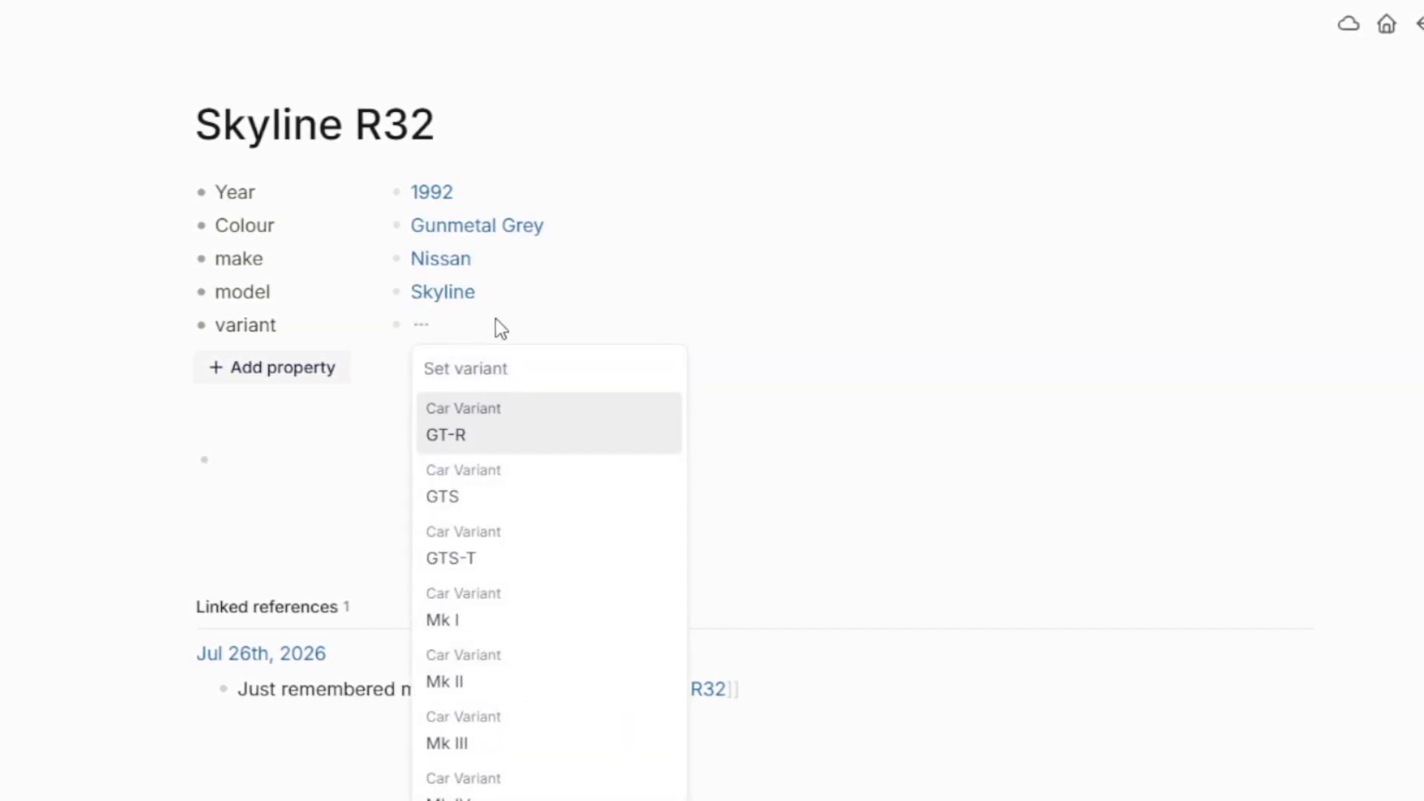
{"action": "left_click", "coordinate": [493, 436]}
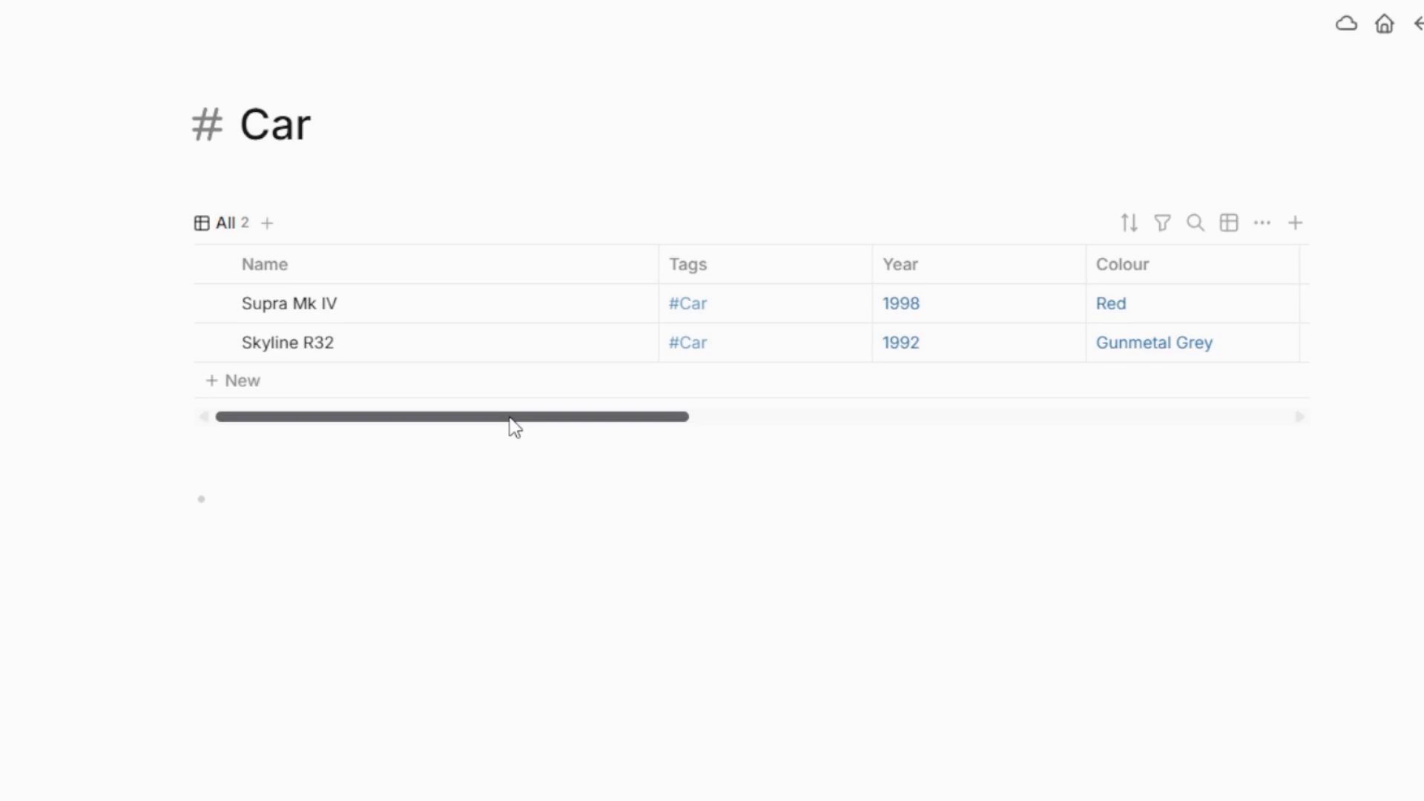
Step: Review the property columns in the Car tag's table and open the Supra Mk IV's Year value 1998
{"action": "left_click_drag", "start_coordinate": [403, 416], "coordinate": [231, 412]}
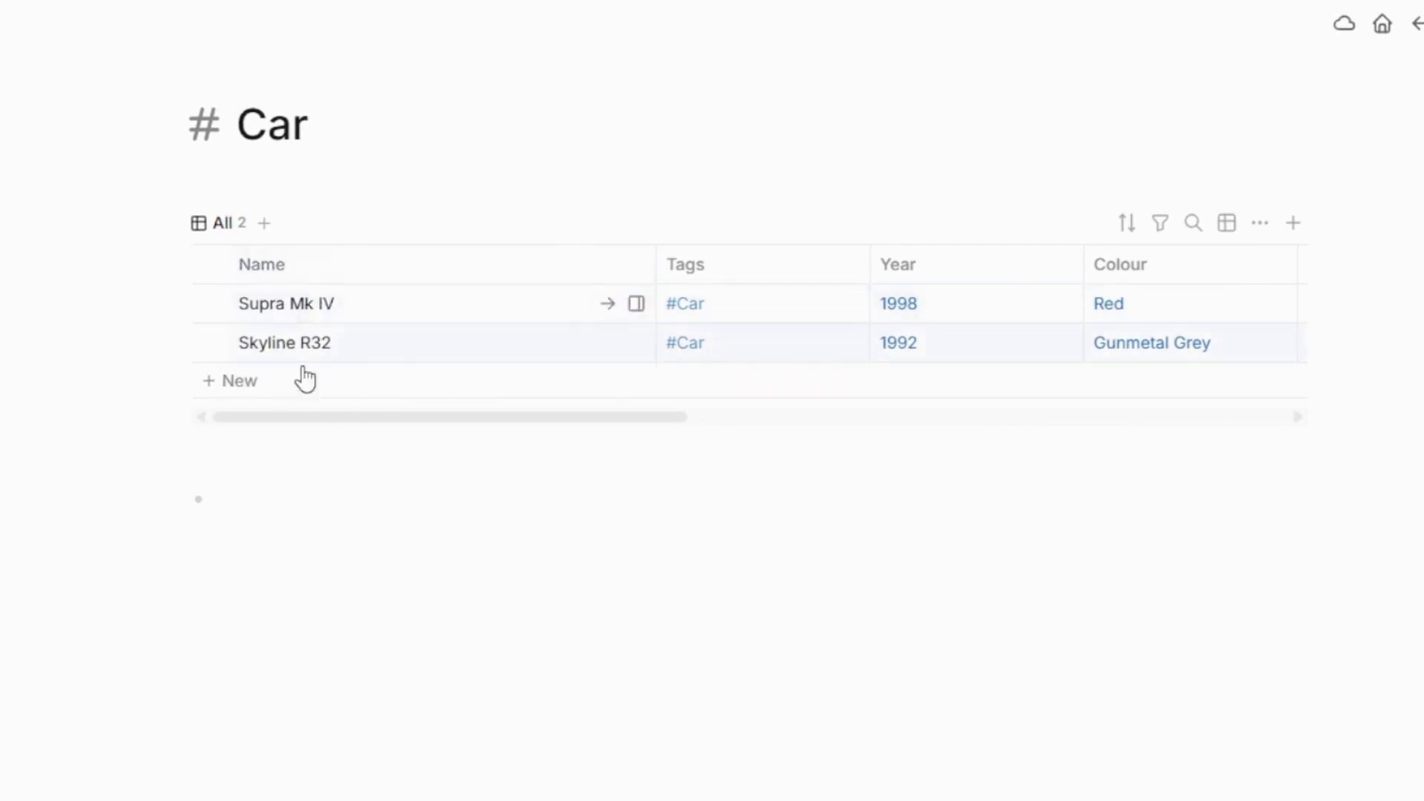
{"action": "scroll", "coordinate": [407, 327], "scroll_direction": "right", "scroll_amount": 6}
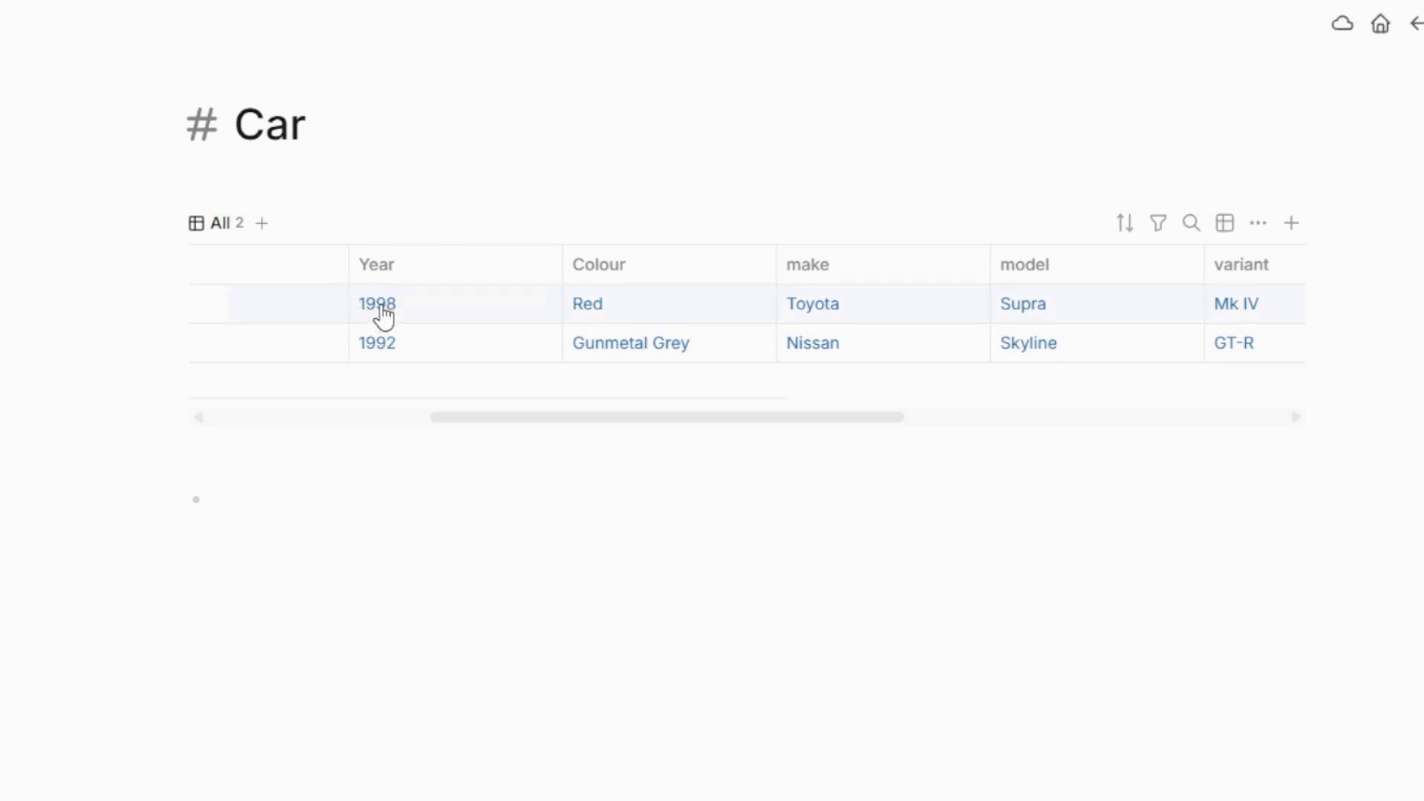
{"action": "left_click", "coordinate": [379, 306]}
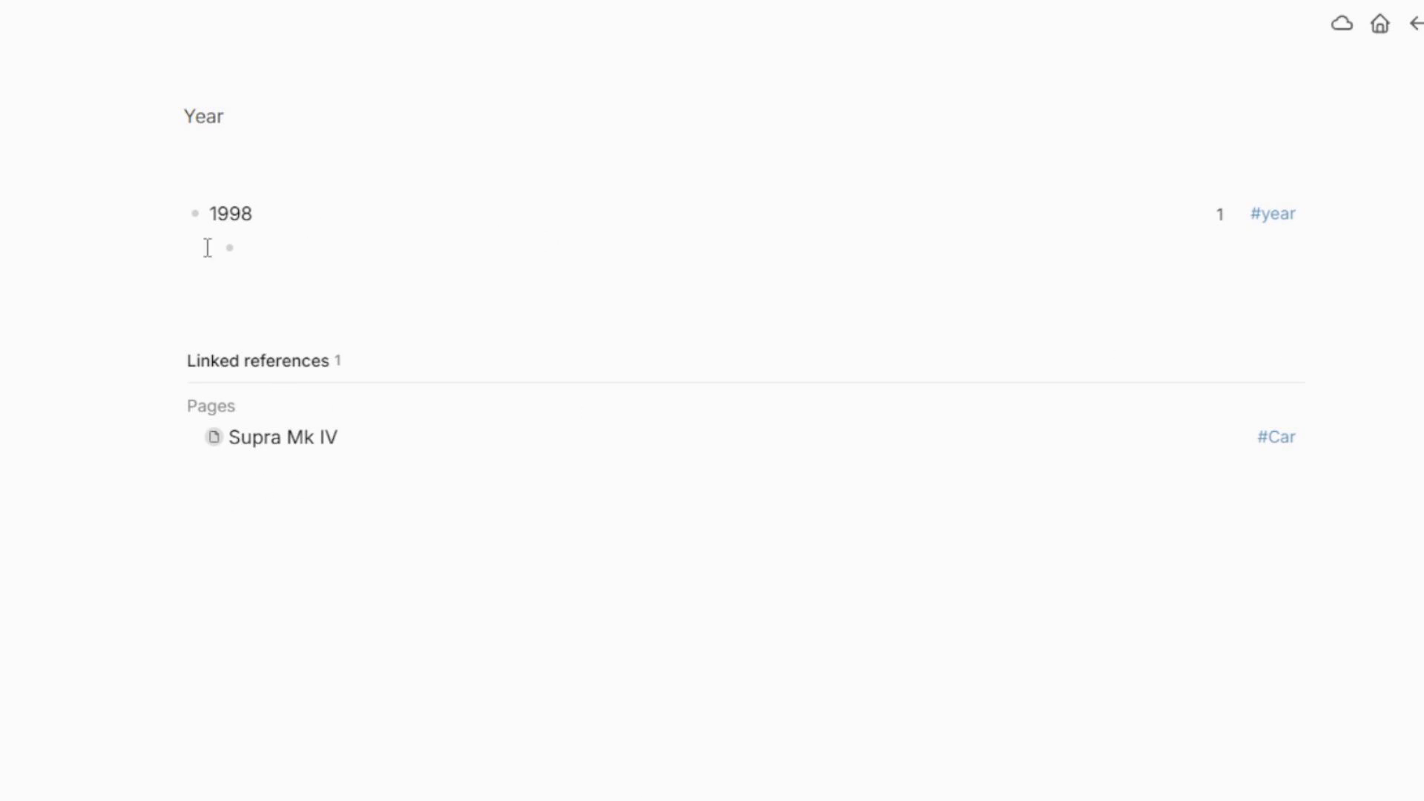
Step: Switch the linked references of the 1998 node to Table View and look through the table's columns
{"action": "mouse_move", "coordinate": [1292, 357]}
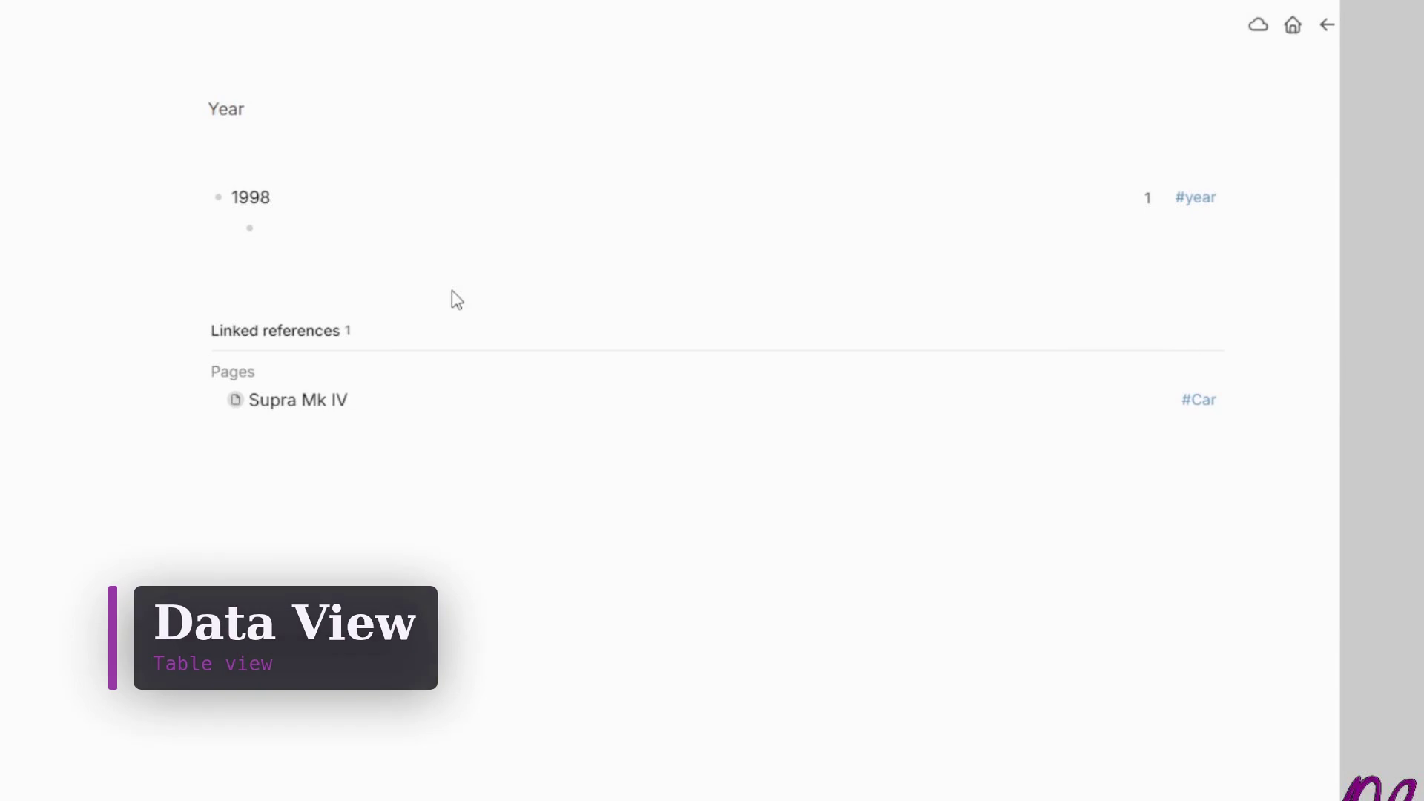
{"action": "left_click", "coordinate": [1183, 339]}
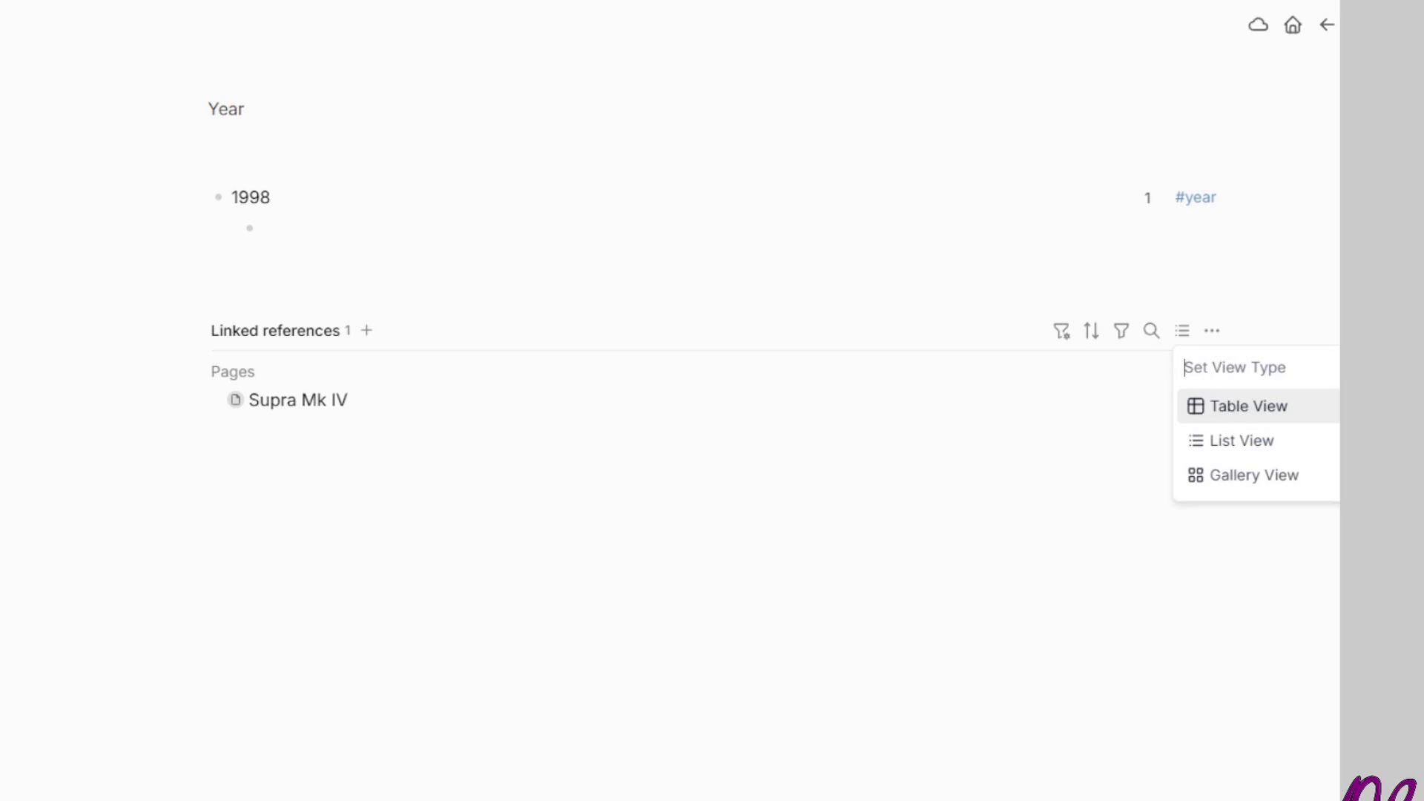
{"action": "key", "text": "Return"}
{"action": "left_click_drag", "start_coordinate": [861, 525], "coordinate": [967, 517]}
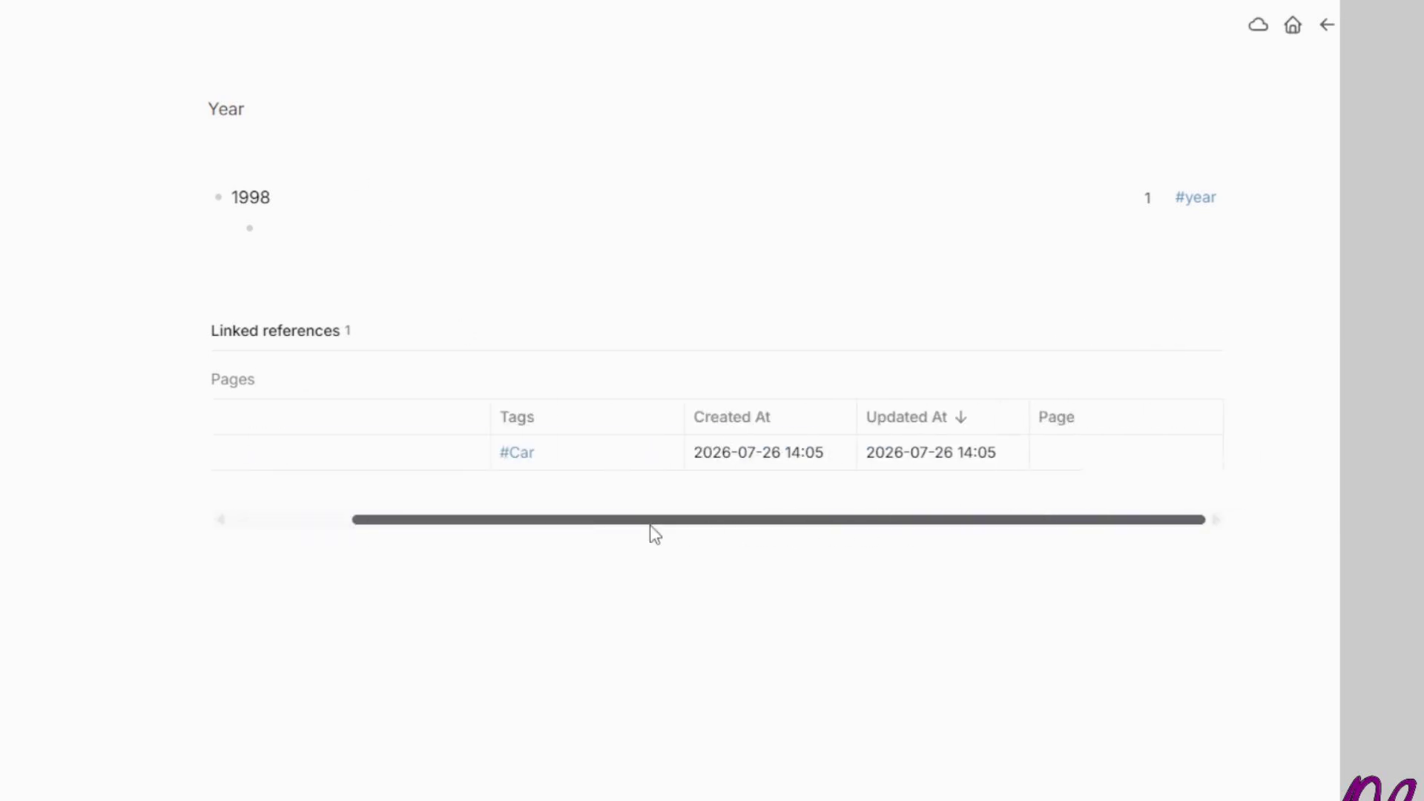
{"action": "left_click_drag", "start_coordinate": [655, 534], "coordinate": [324, 563]}
{"action": "left_click_drag", "start_coordinate": [501, 520], "coordinate": [246, 483]}
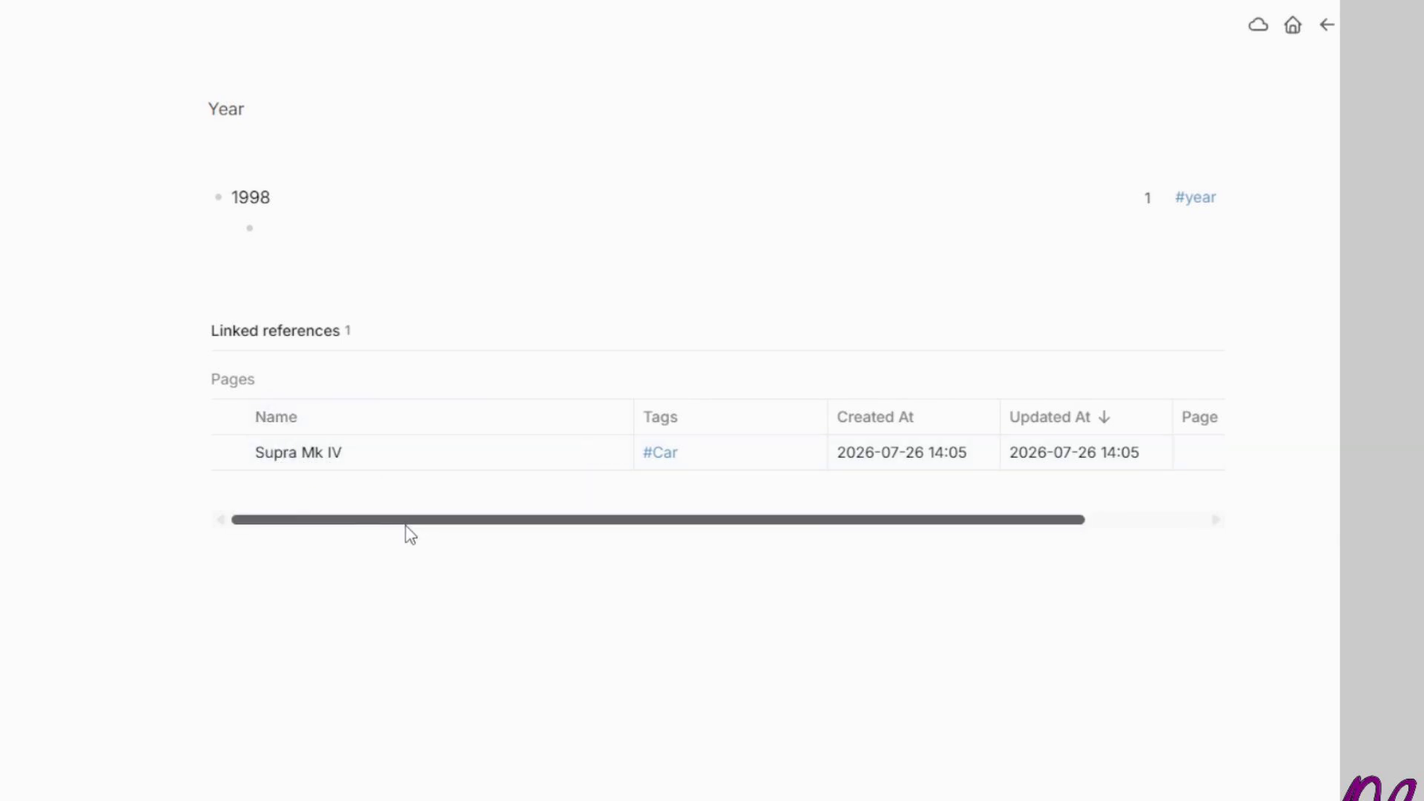
{"action": "scroll", "coordinate": [410, 534], "scroll_direction": "right", "scroll_amount": 3}
{"action": "scroll", "coordinate": [427, 528], "scroll_direction": "left", "scroll_amount": 3}
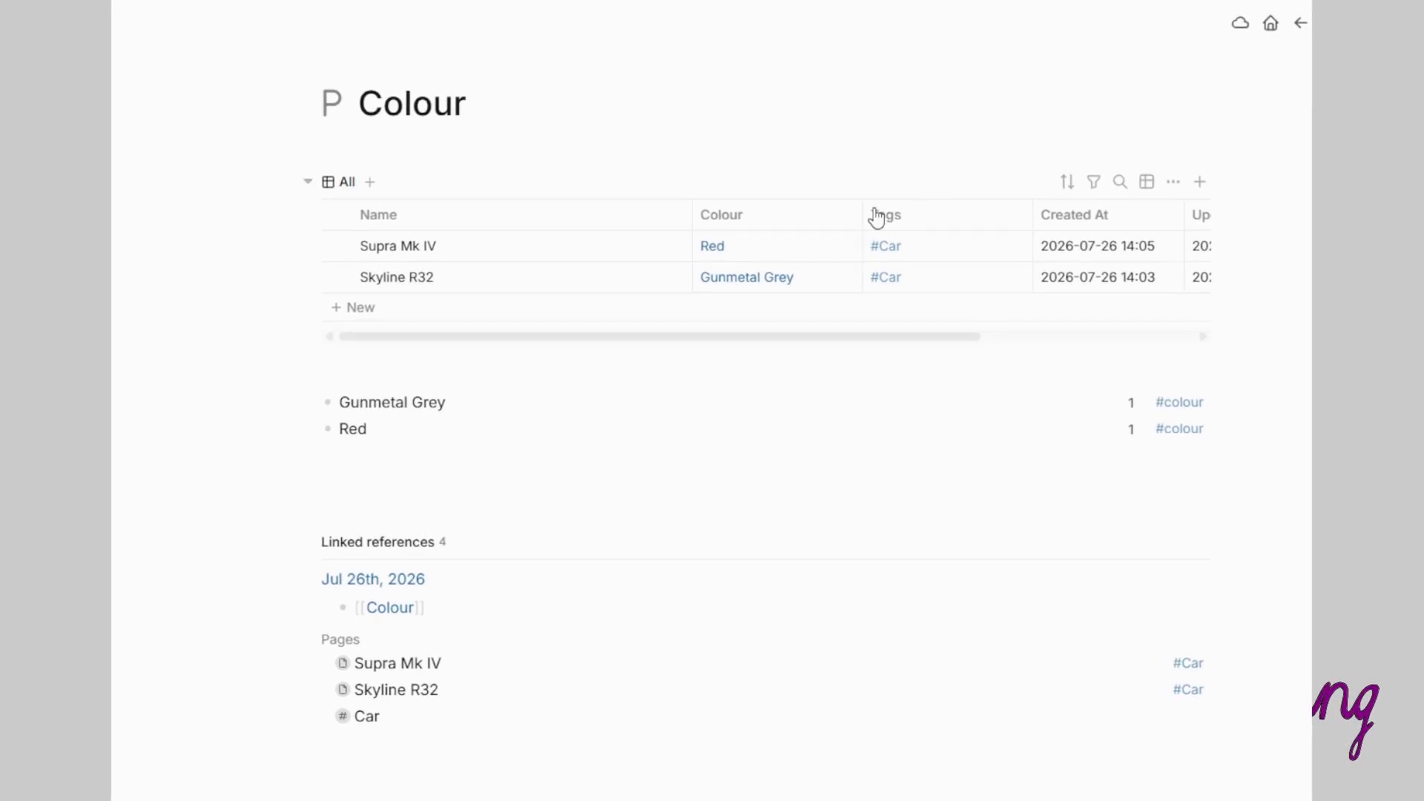
Step: Go from the Colour property page back to the Car tag page and examine the property columns of its table
{"action": "left_click_drag", "start_coordinate": [616, 343], "coordinate": [554, 305]}
{"action": "key", "text": "ctrl+k"}
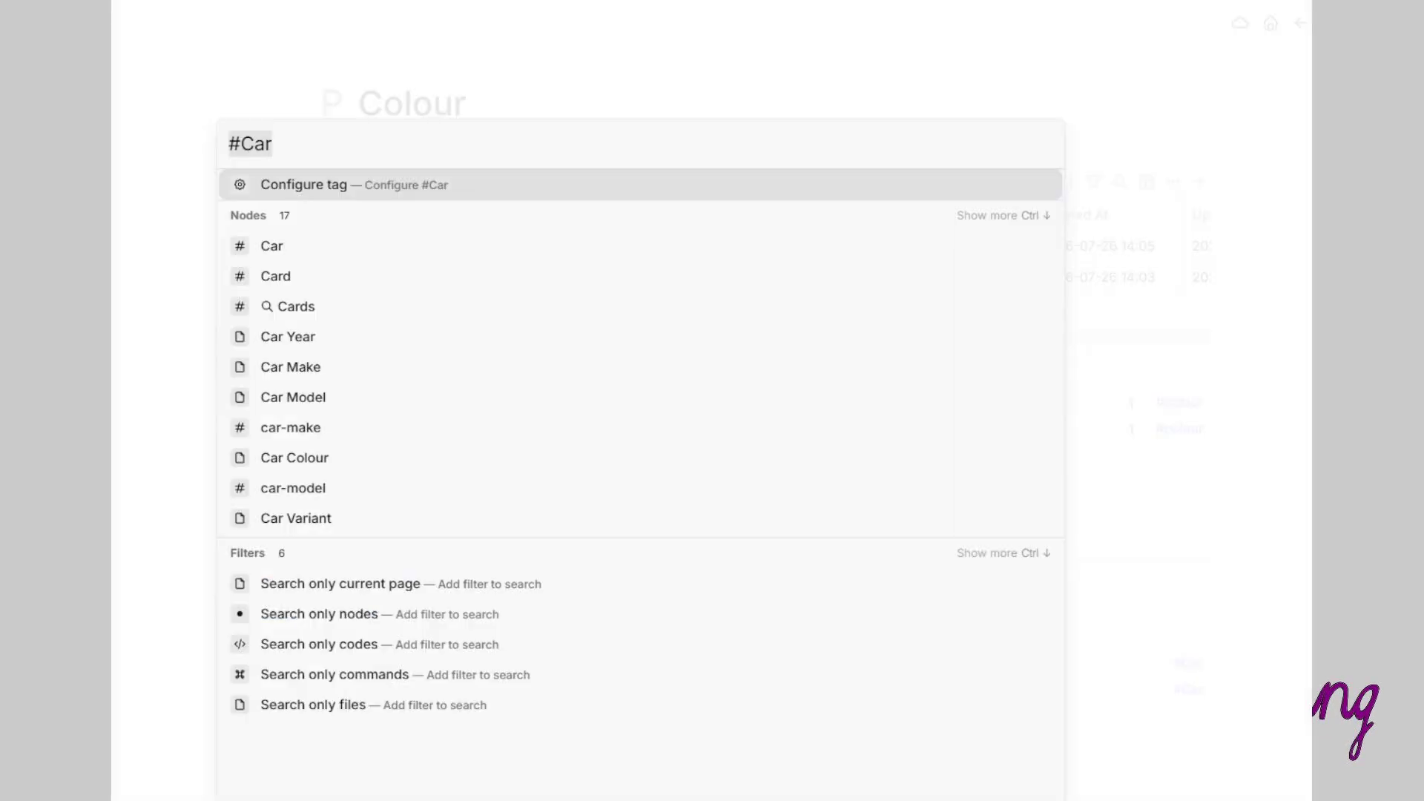
{"action": "left_click", "coordinate": [305, 188]}
{"action": "key", "text": "Escape"}
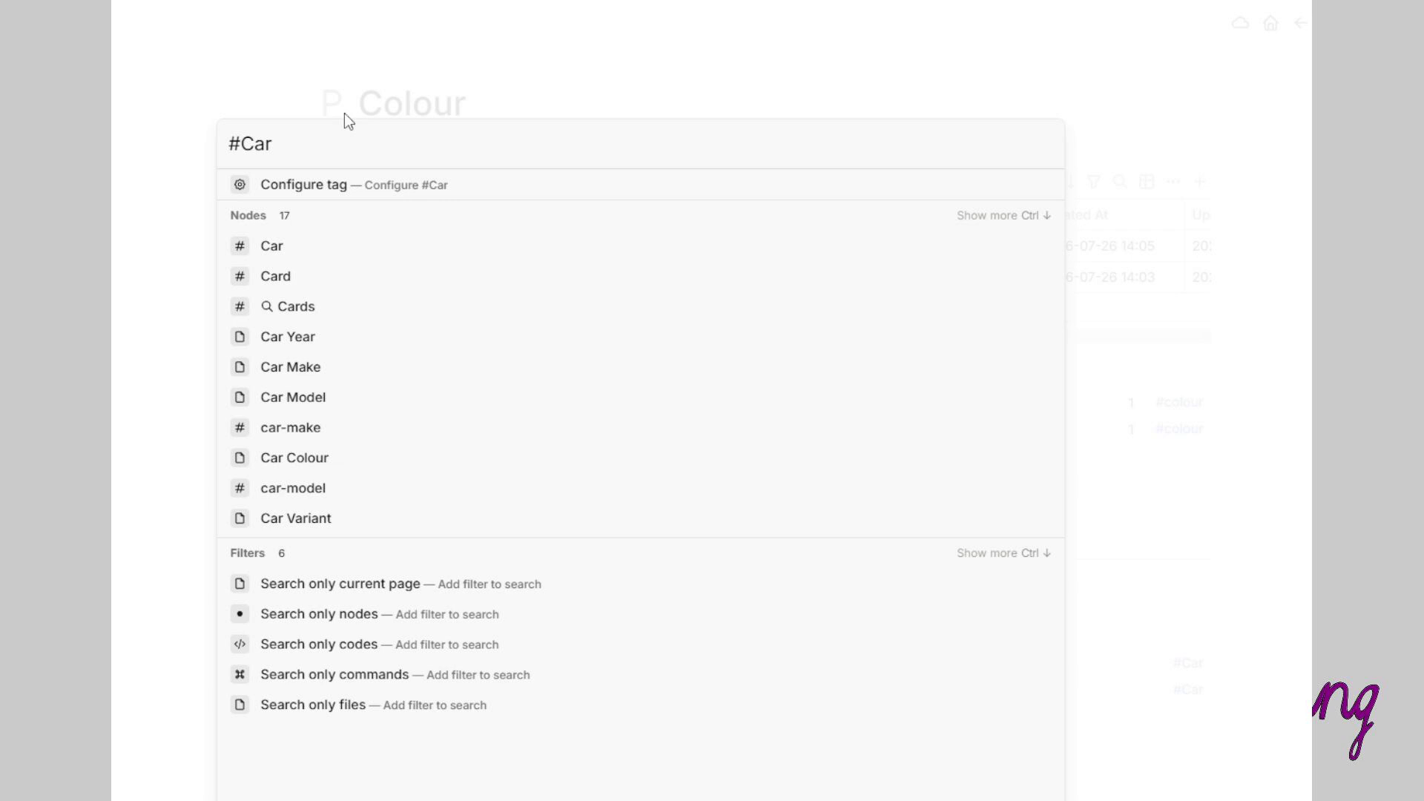
{"action": "left_click", "coordinate": [339, 253]}
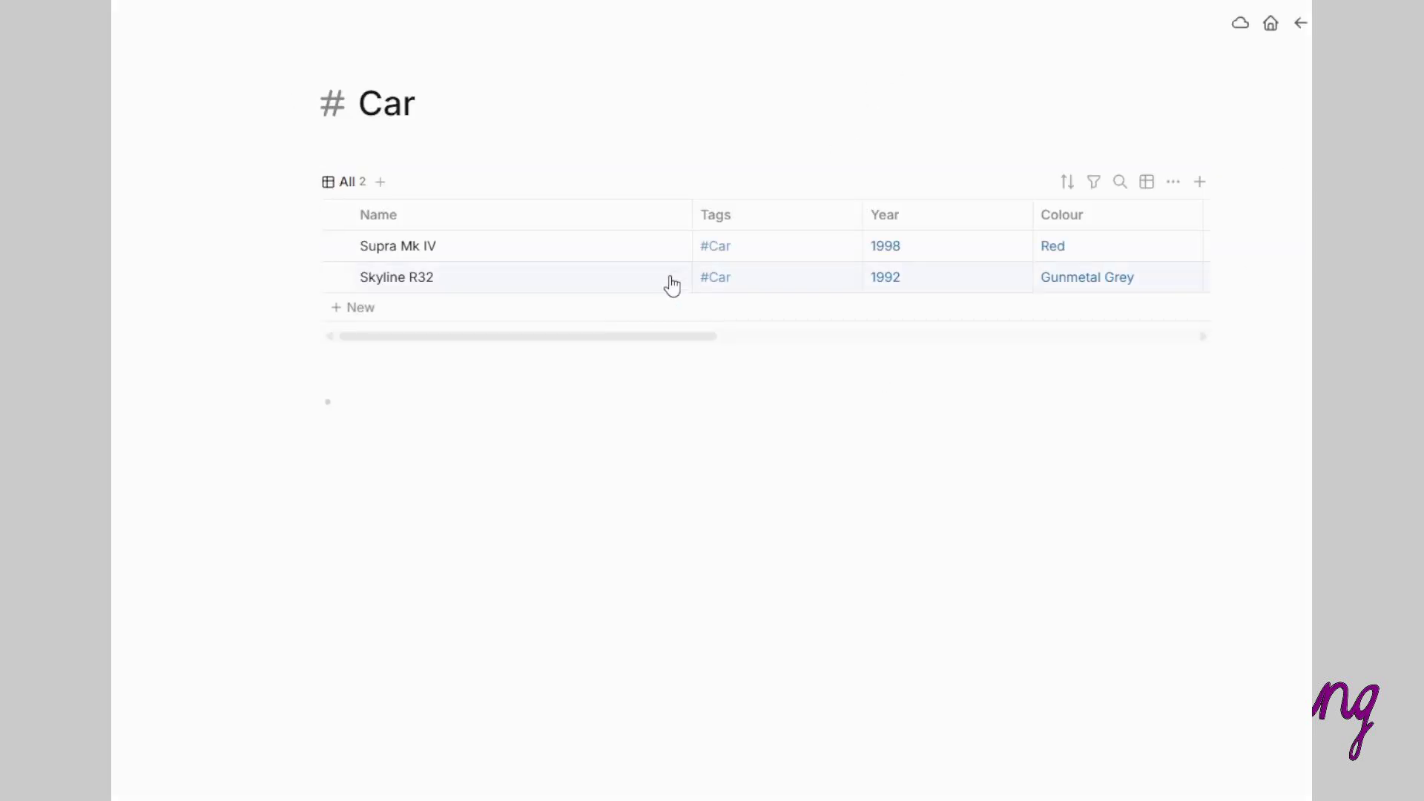
{"action": "left_click_drag", "start_coordinate": [594, 347], "coordinate": [804, 331]}
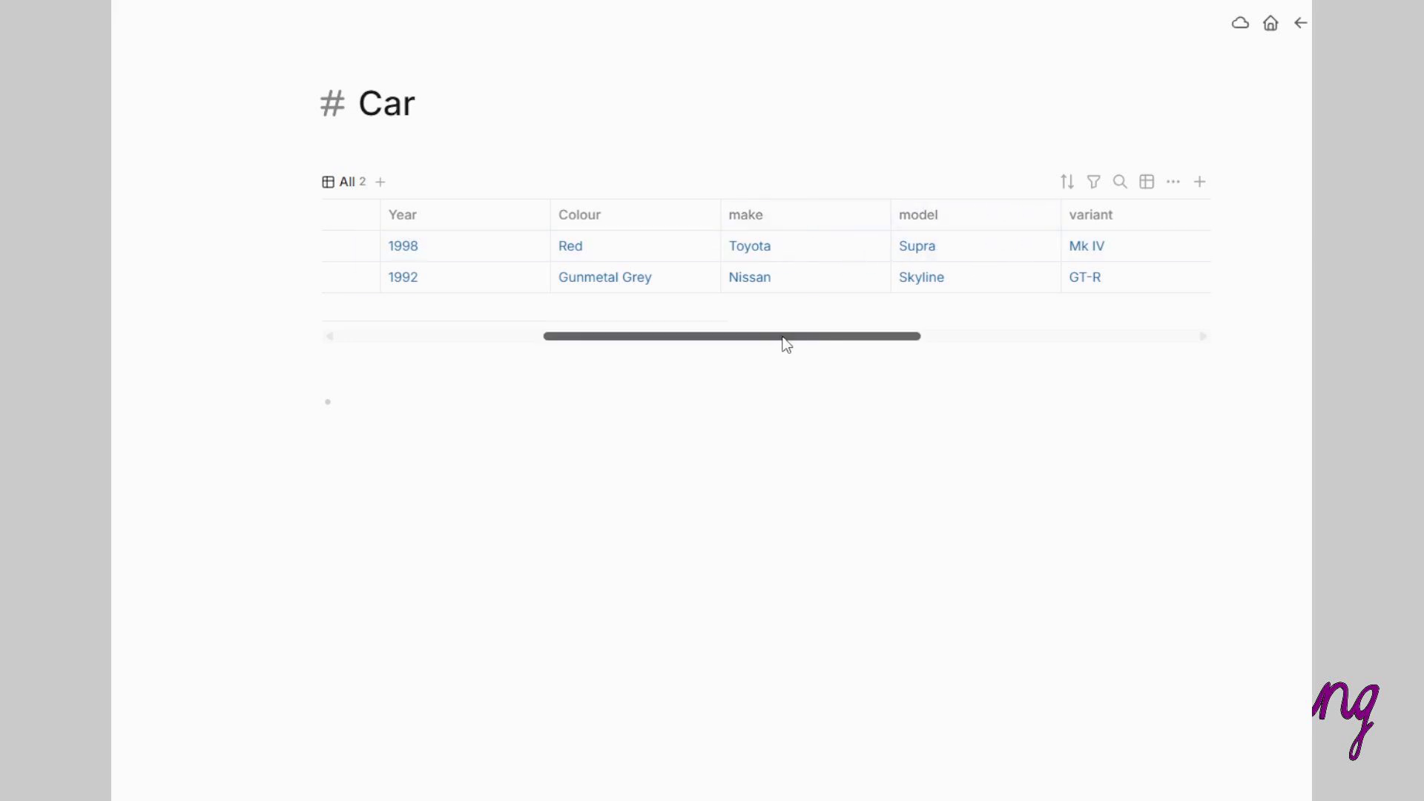
{"action": "left_click_drag", "start_coordinate": [783, 337], "coordinate": [812, 354]}
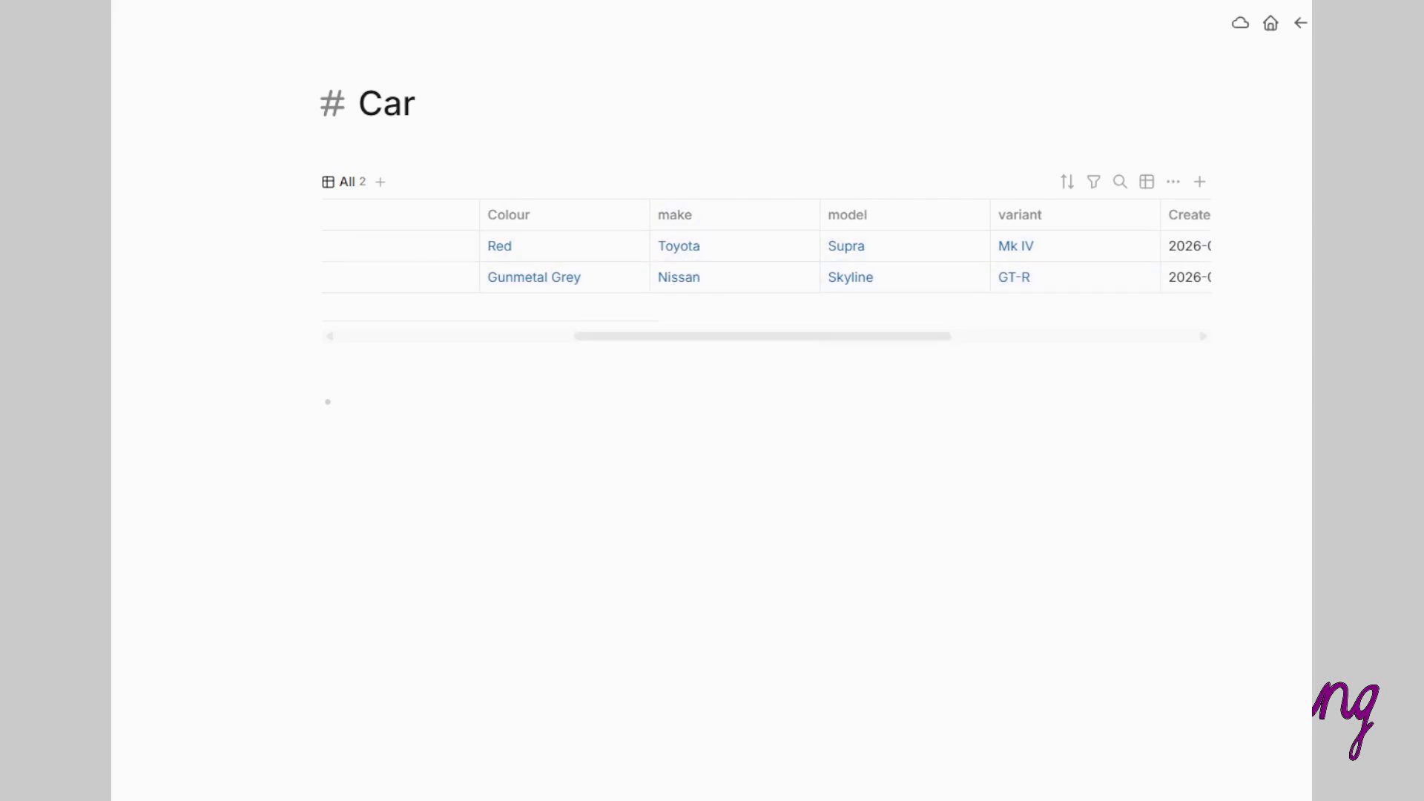
Step: Write the journal block 'Let me create an "incorrect" entry for' ending with a link to a new page, Fictitious Car
{"action": "left_click", "coordinate": [611, 395]}
{"action": "type", "text": "Let me crea"}
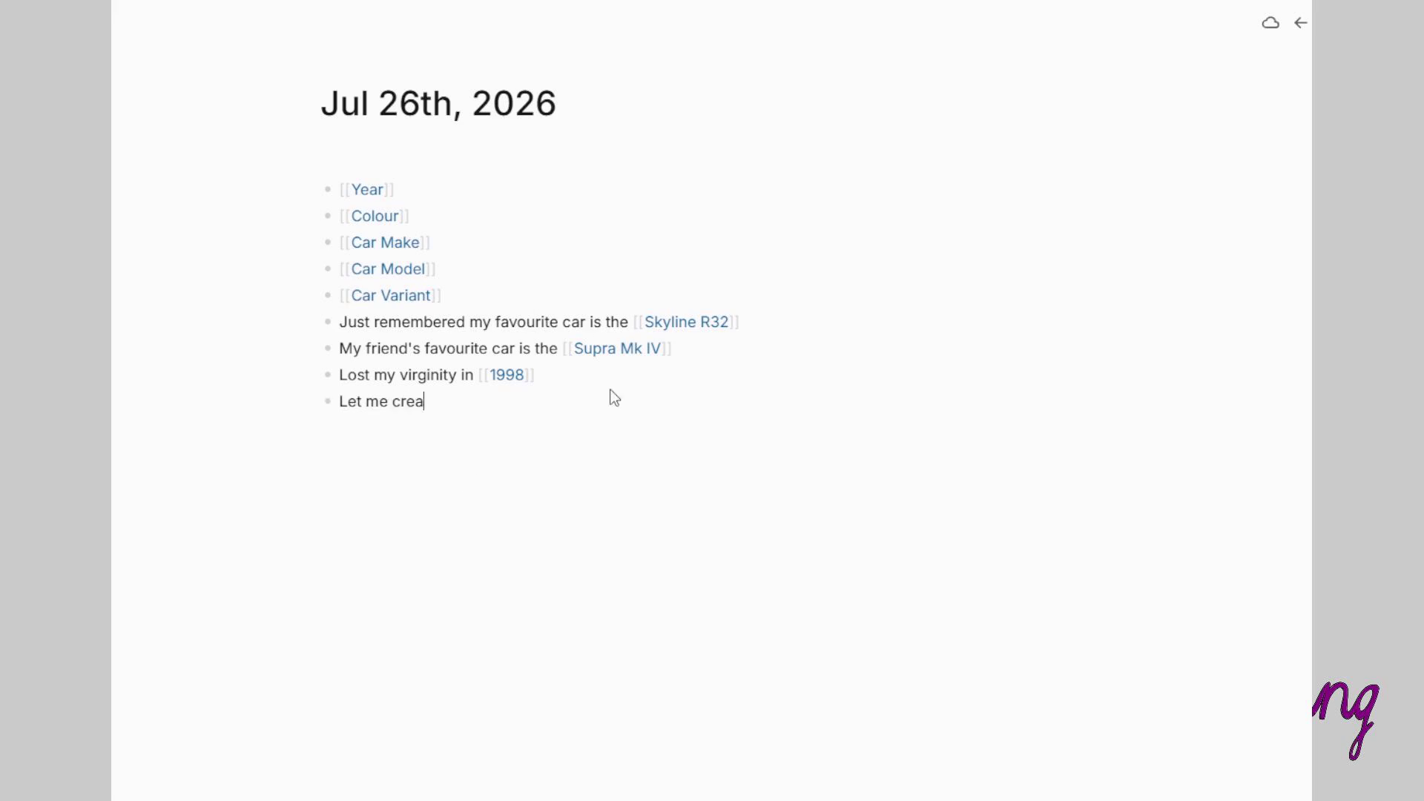
{"action": "type", "text": "te an \"incorrect"}
{"action": "key", "text": "BackSpace"}
{"action": "key", "text": "BackSpace"}
{"action": "key", "text": "BackSpace"}
{"action": "key", "text": "BackSpace"}
{"action": "key", "text": "BackSpace"}
{"action": "key", "text": "BackSpace"}
{"action": "key", "text": "BackSpace"}
{"action": "key", "text": "BackSpace"}
{"action": "key", "text": "BackSpace"}
{"action": "type", "text": "\"incorrect\" entry "}
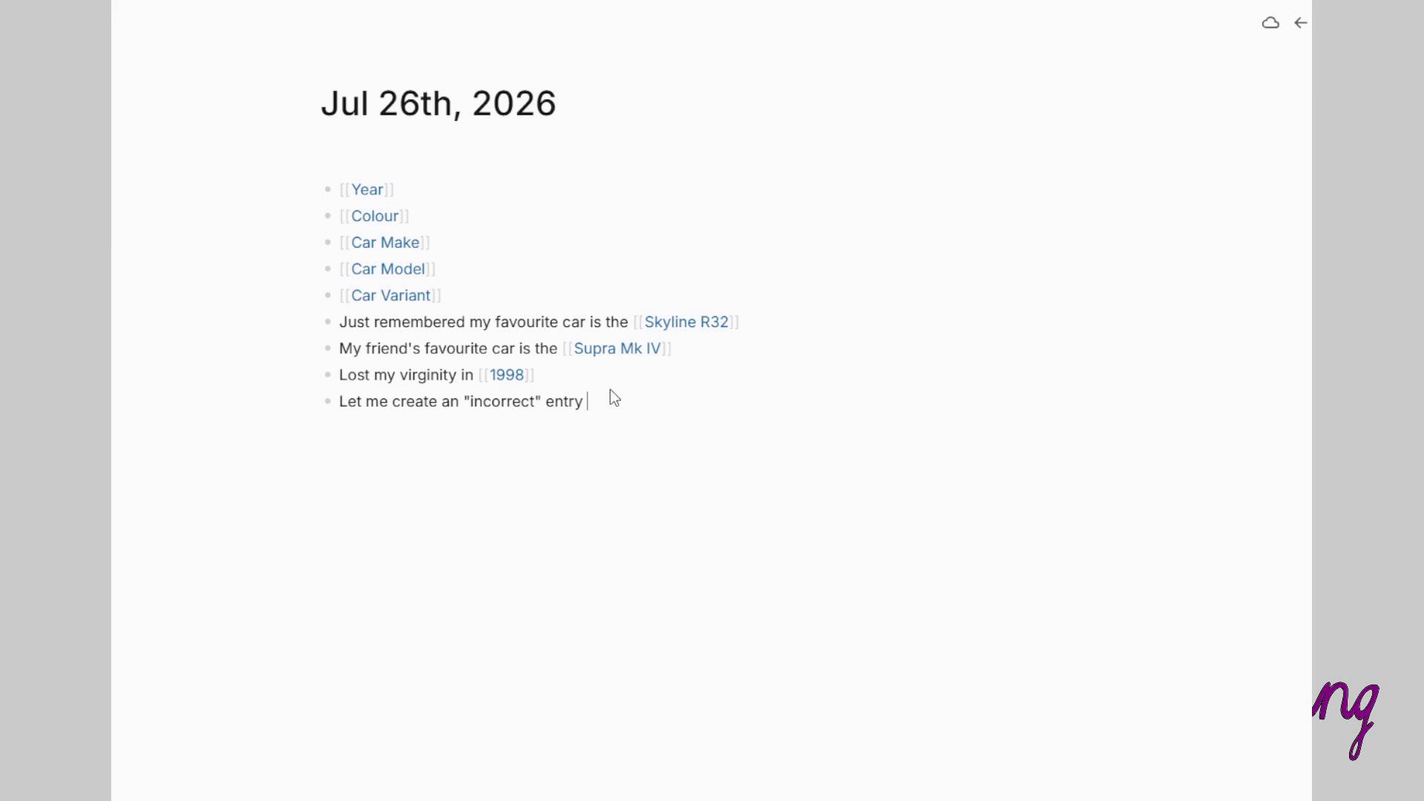
{"action": "type", "text": "for [[Fictitious Car]]"}
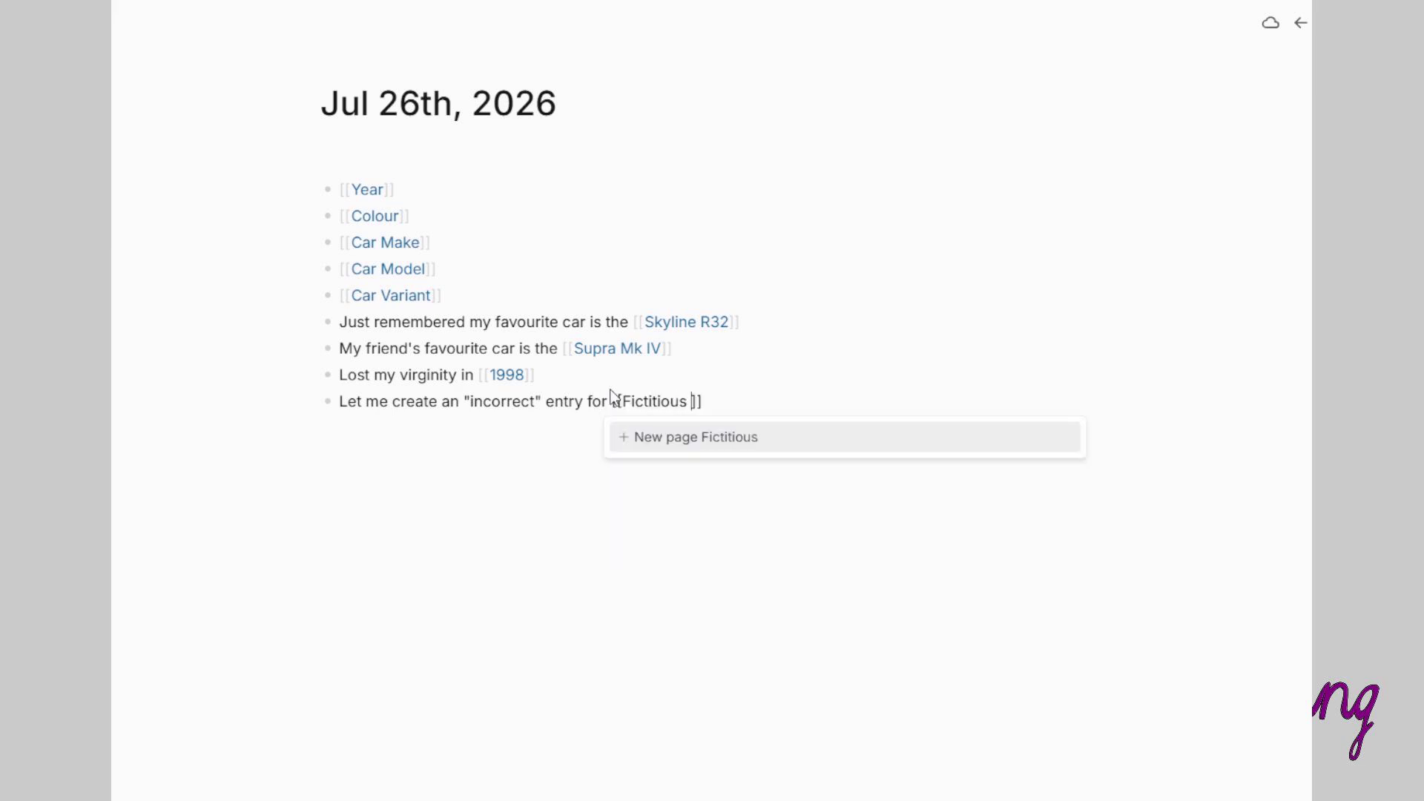
{"action": "key", "text": "Escape"}
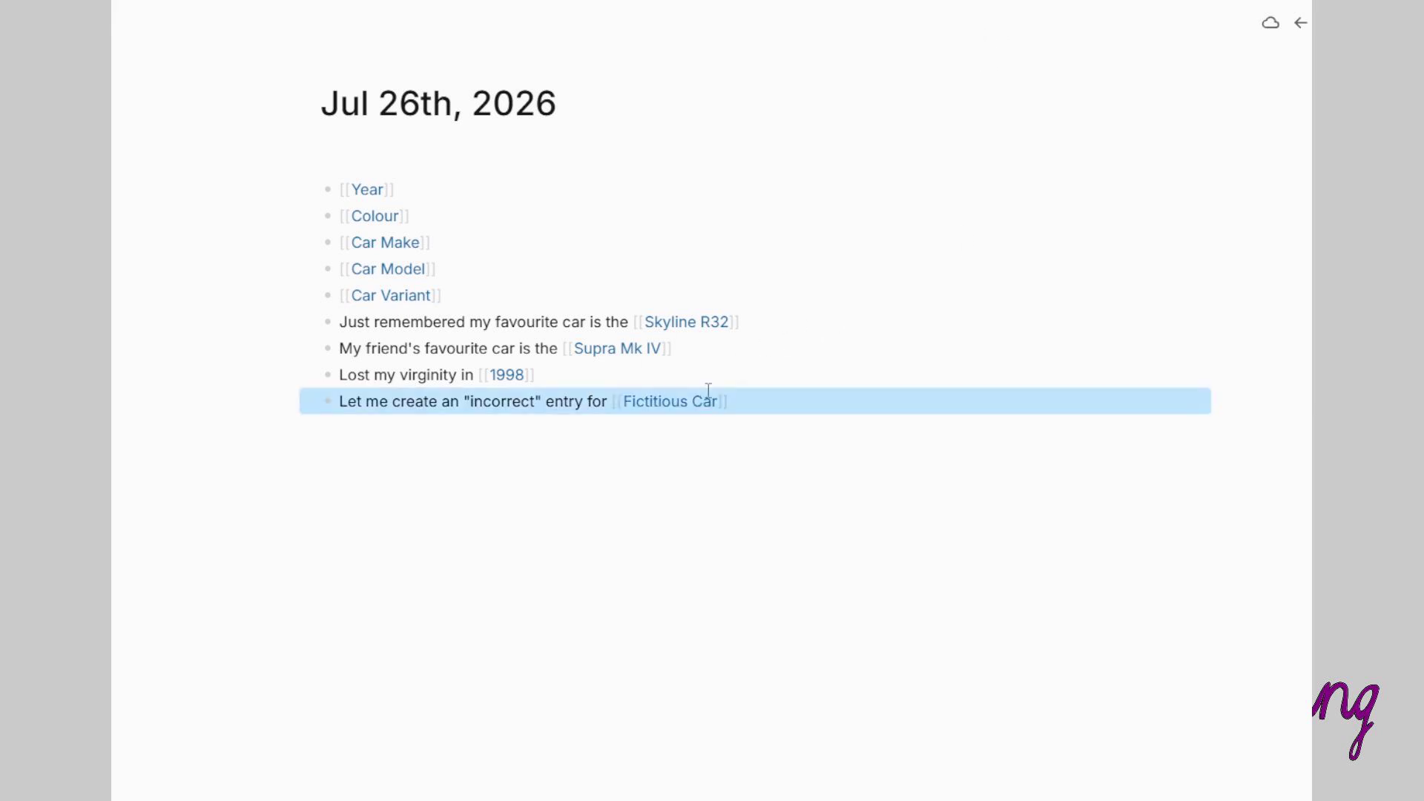
Step: Open the Fictitious Car page from the journal block and tag it with Car
{"action": "left_click", "coordinate": [692, 401]}
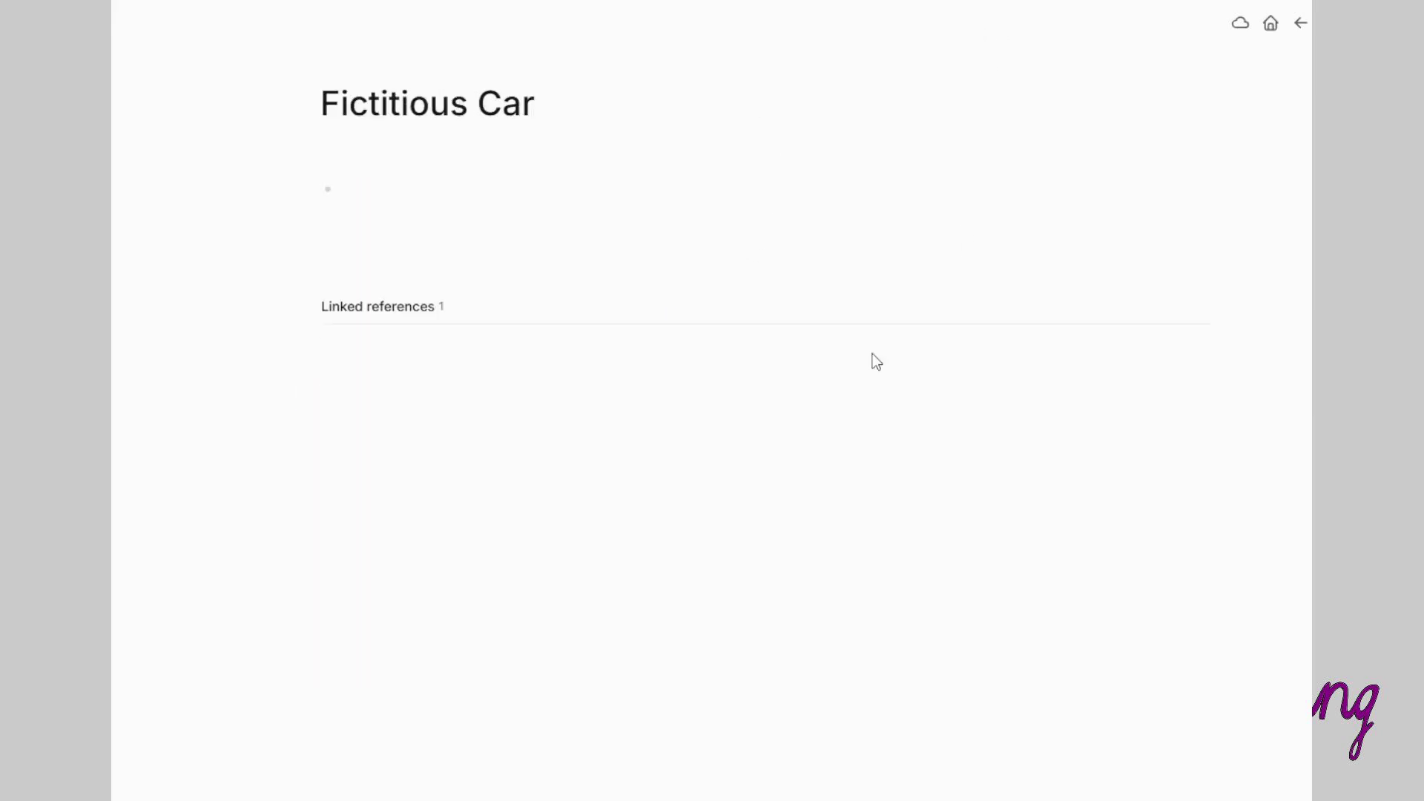
{"action": "type", "text": "#Car"}
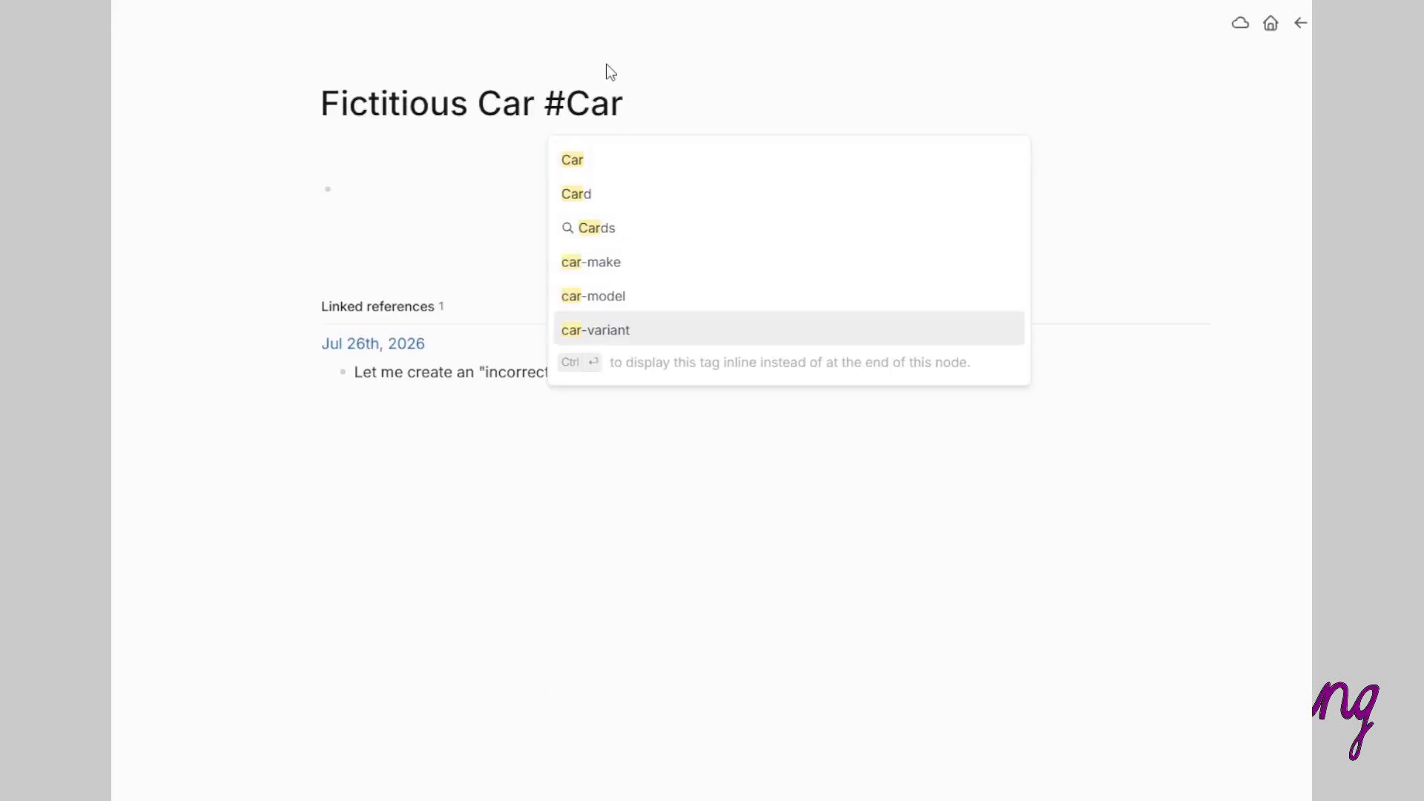
{"action": "left_click", "coordinate": [607, 161]}
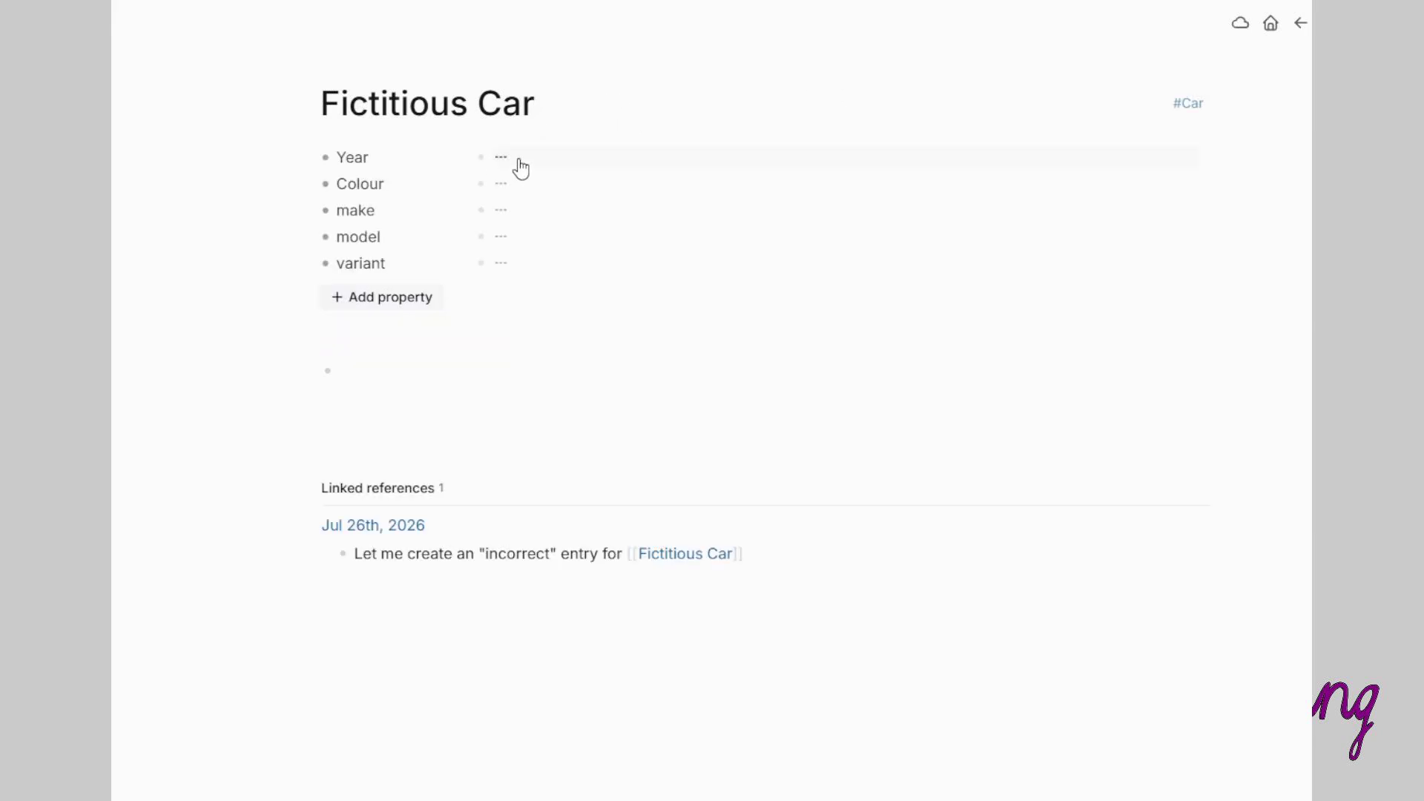
Step: Fill in the Fictitious Car page's properties with Year 2002, Colour Gunmetal Grey, make Nissan, model Supra and variant GTS
{"action": "left_click", "coordinate": [518, 168]}
{"action": "scroll", "coordinate": [603, 666], "scroll_direction": "down", "scroll_amount": 3}
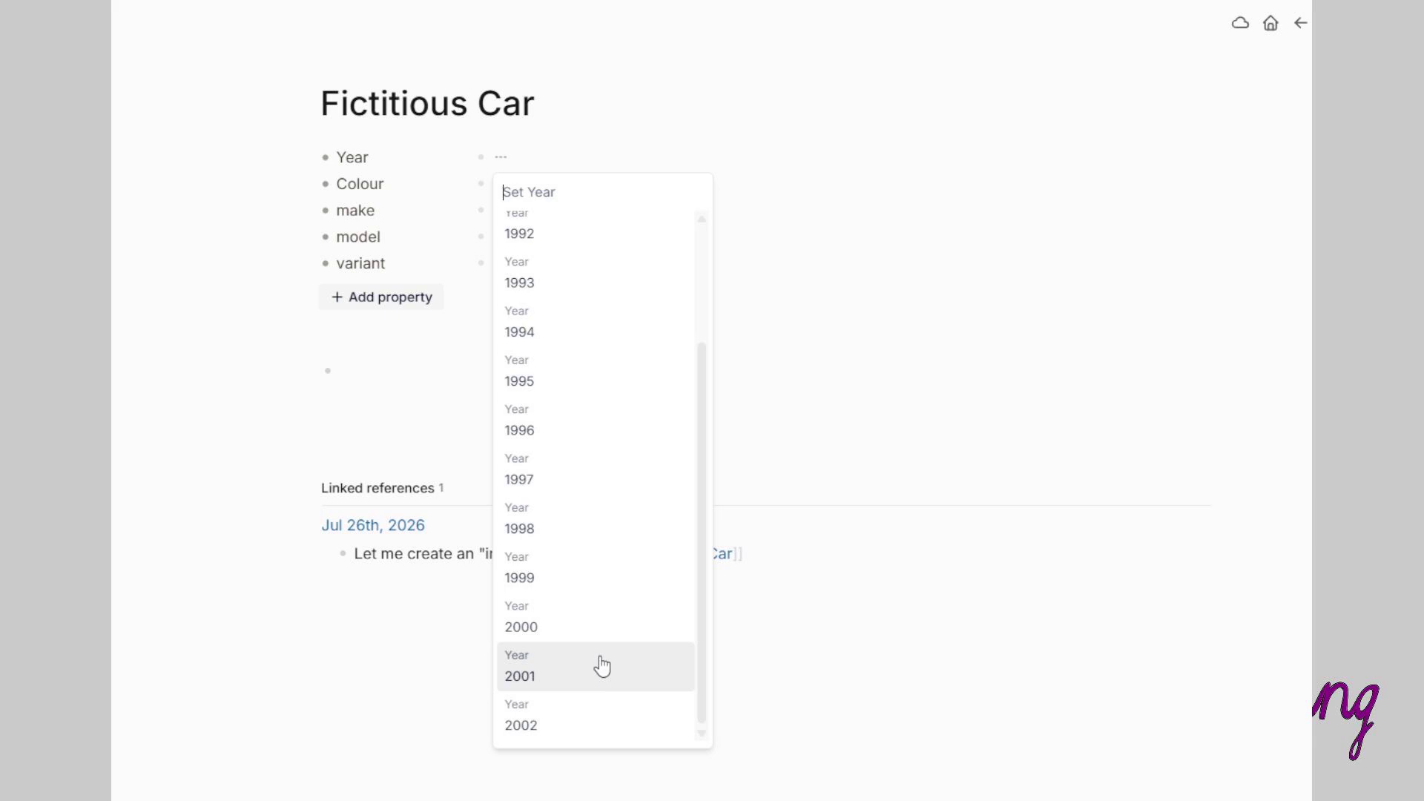
{"action": "left_click", "coordinate": [573, 730]}
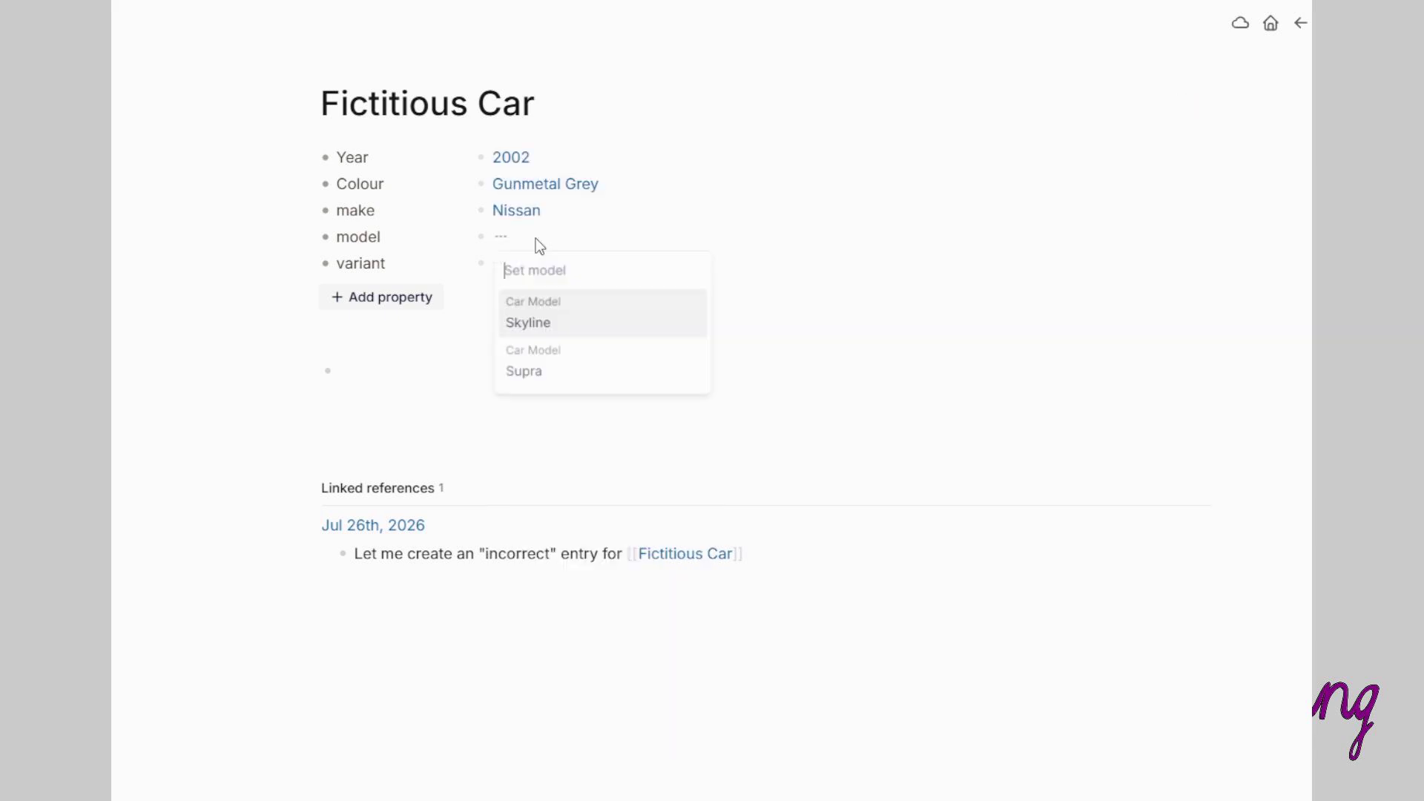
{"action": "left_click", "coordinate": [534, 373]}
{"action": "left_click", "coordinate": [555, 269]}
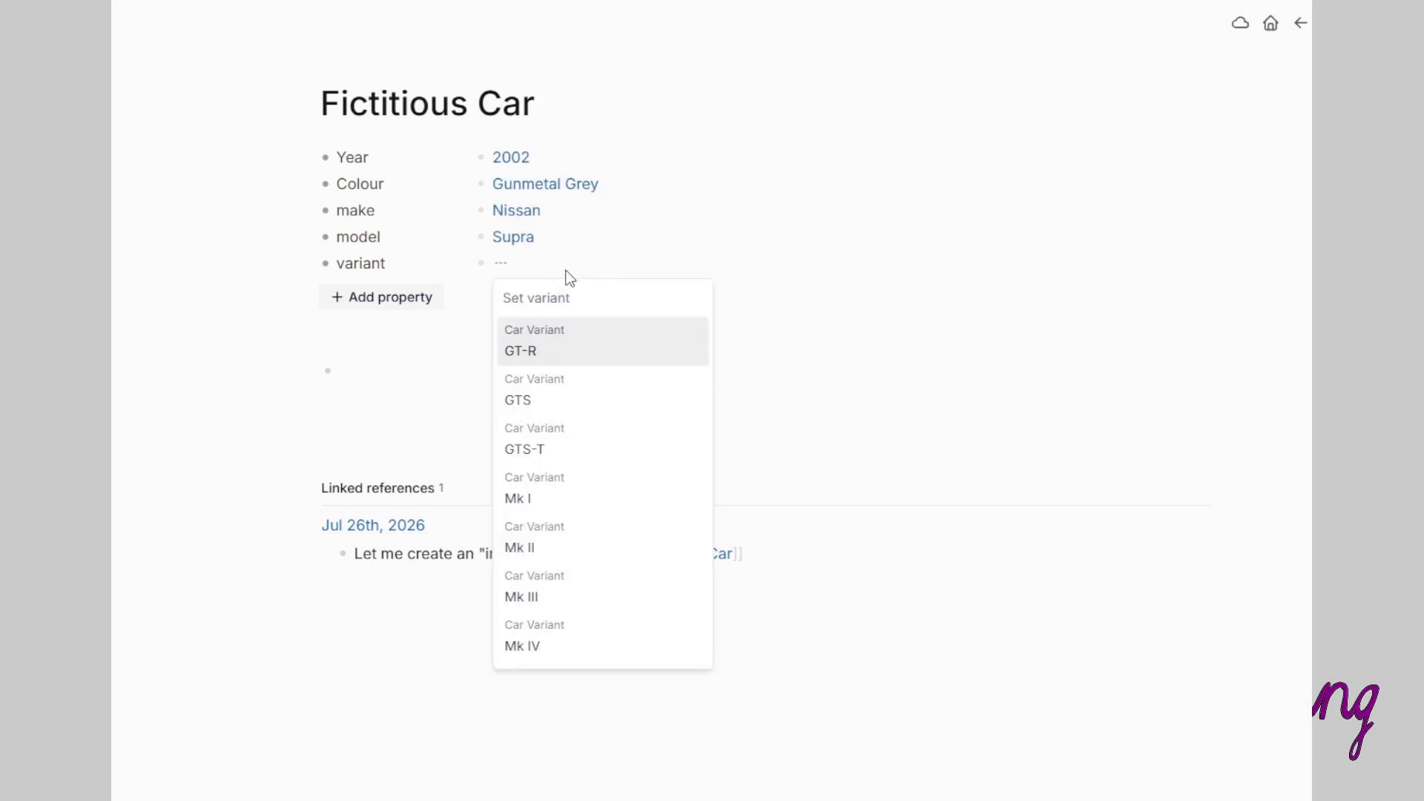
{"action": "left_click", "coordinate": [562, 400]}
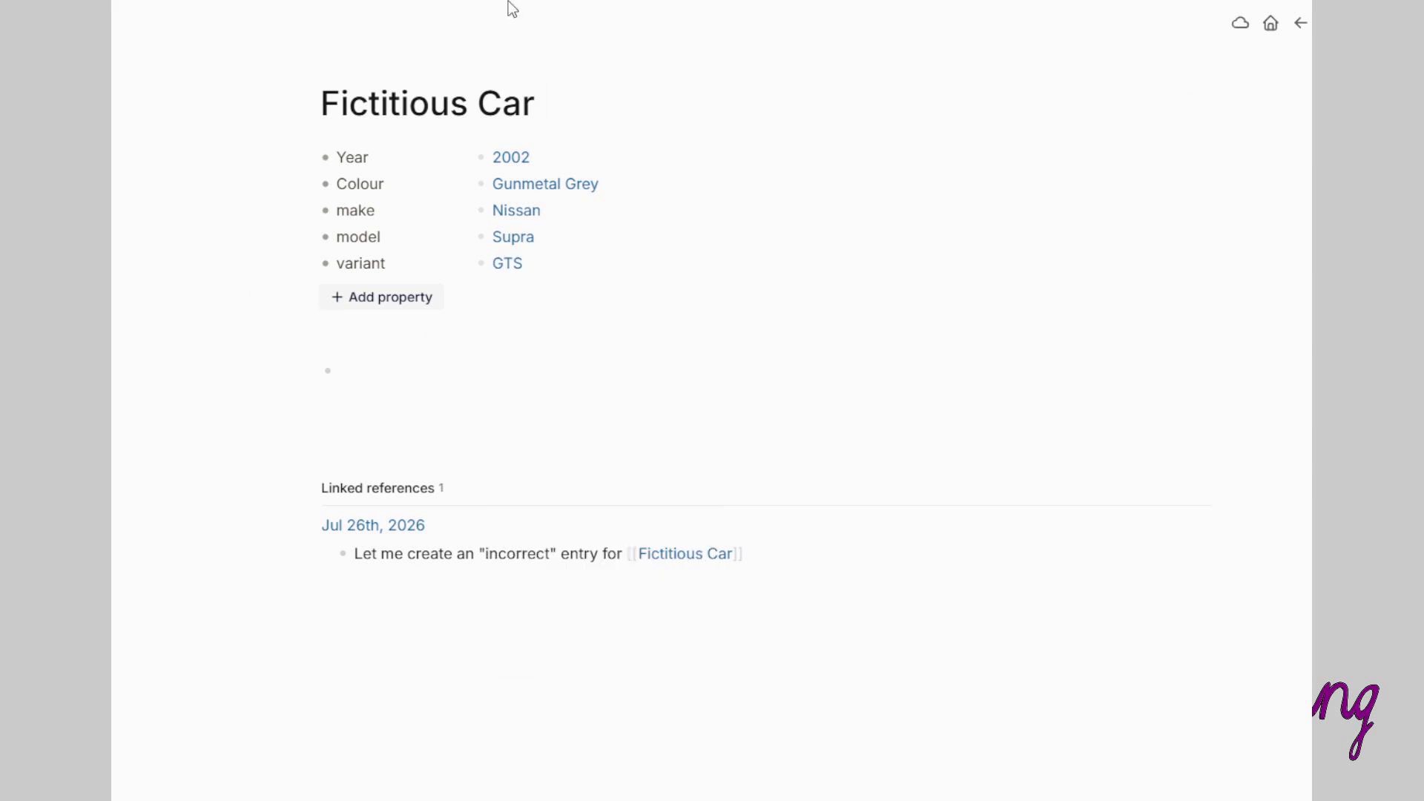